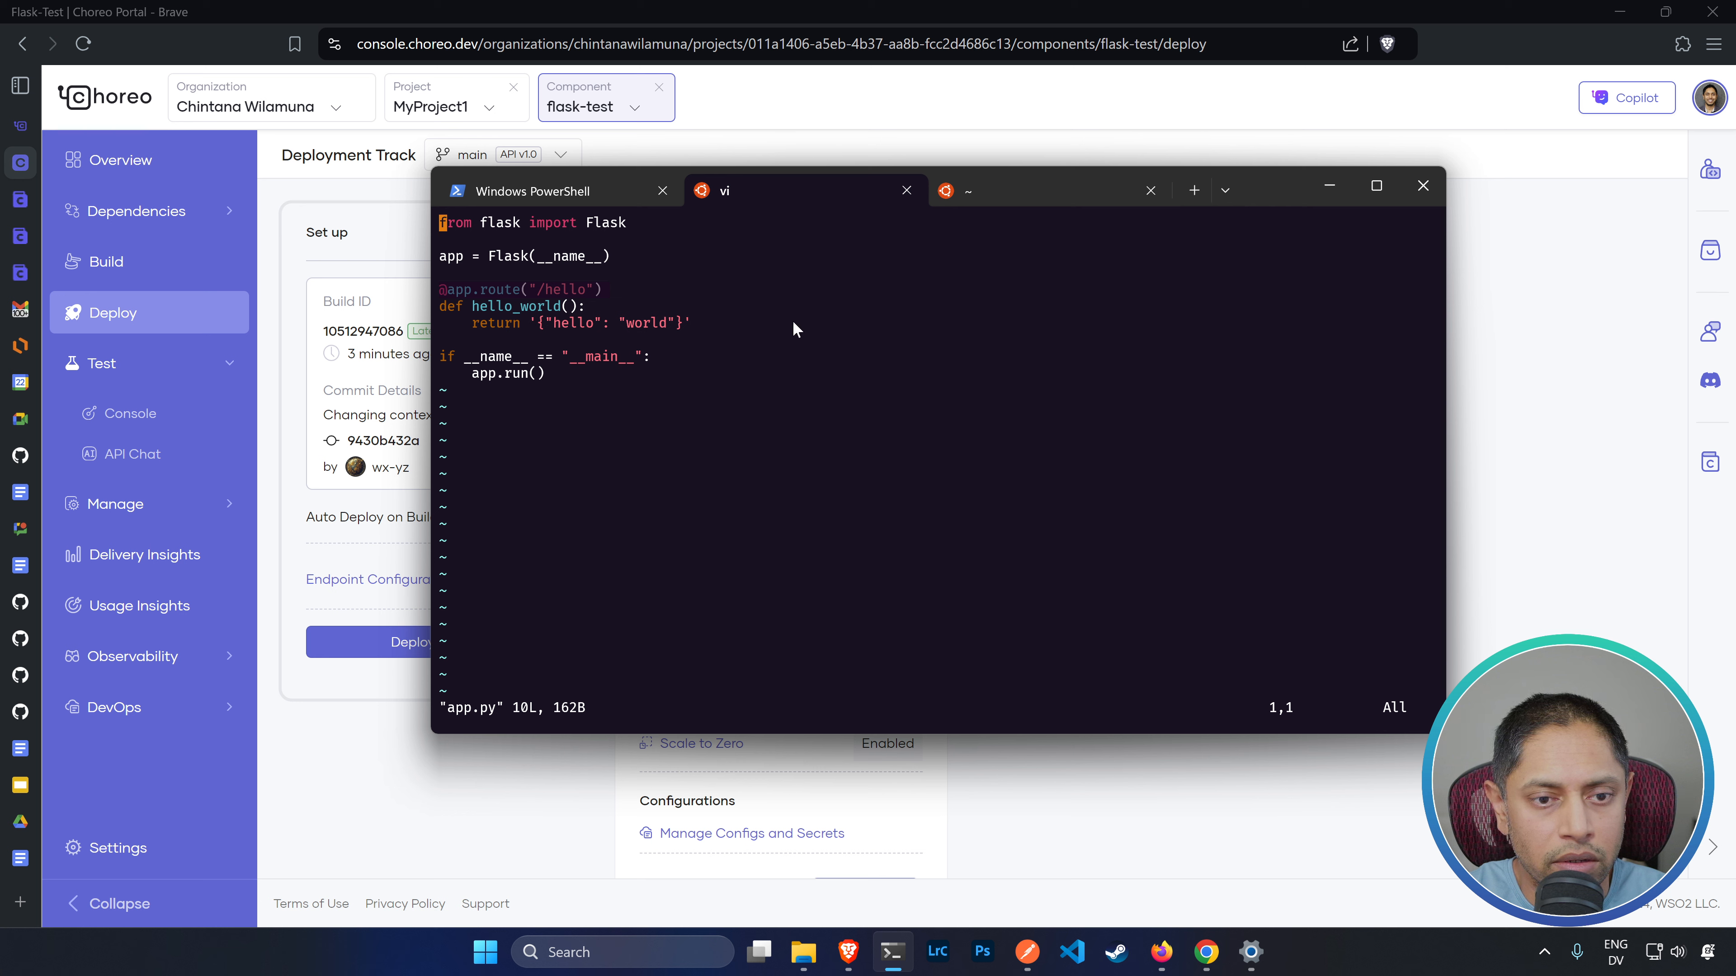
- Close app.py and start the Flask app locally with gunicorn app:app --bind 0.0.0.0:5000
{"action": "type", "text": ":q"}
{"action": "key", "text": "Return"}
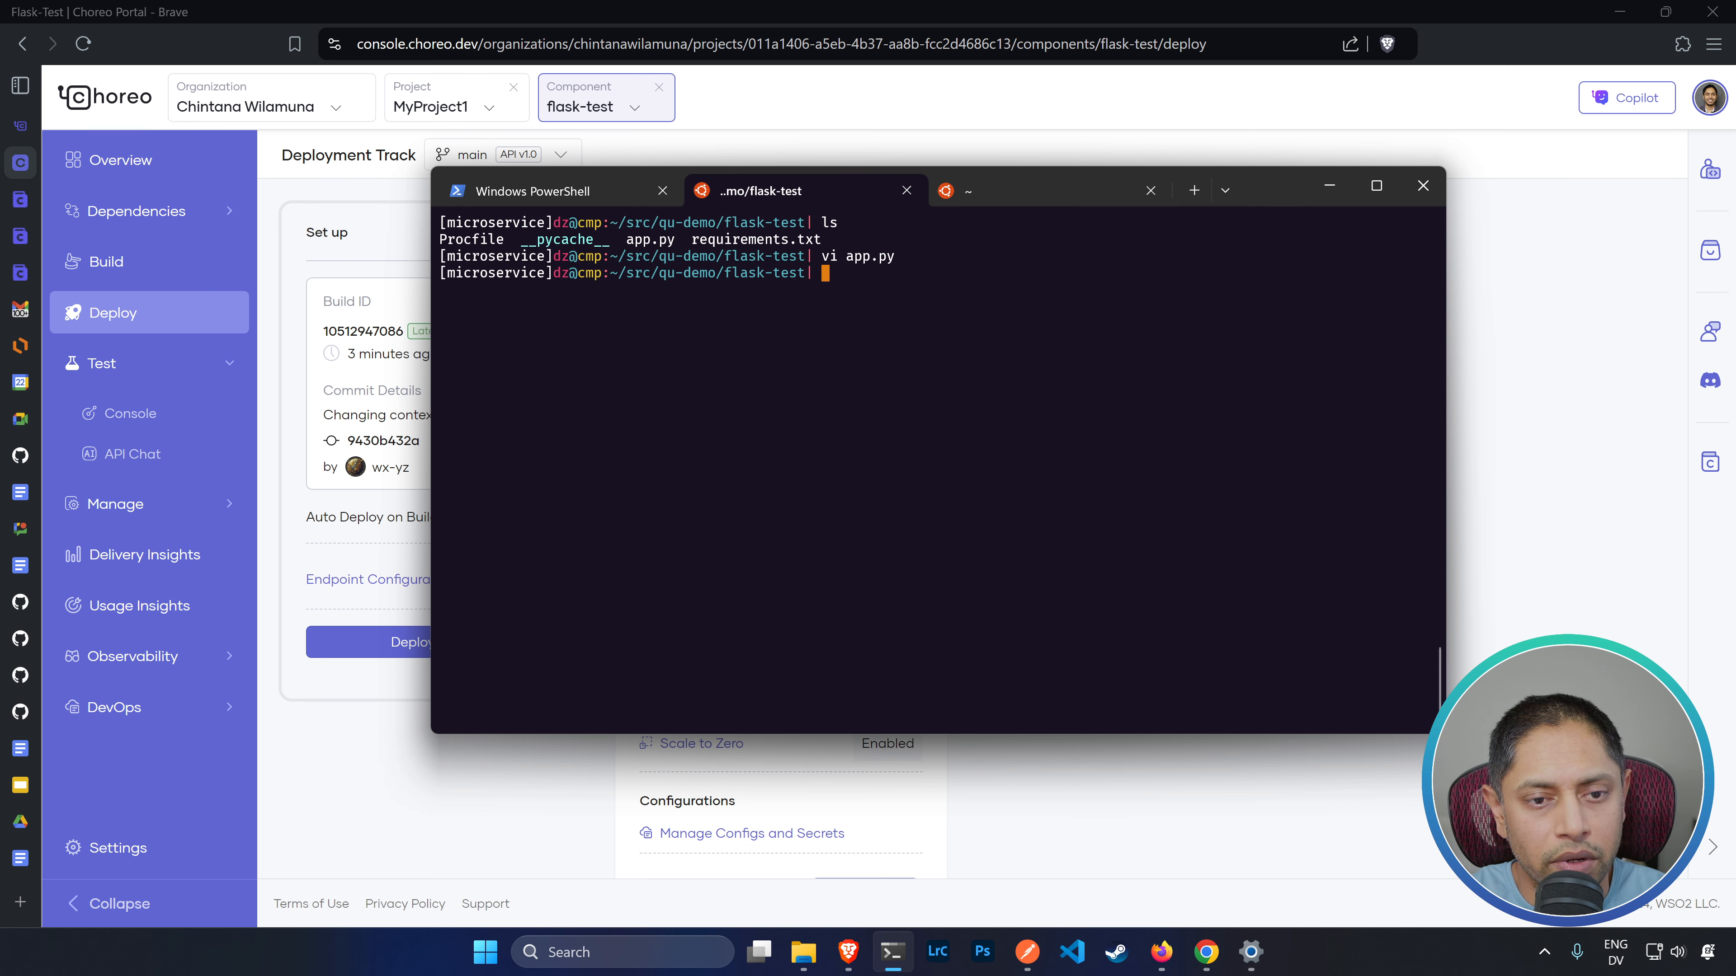
{"action": "key", "text": "Up"}
{"action": "key", "text": "Up"}
{"action": "key", "text": "Up"}
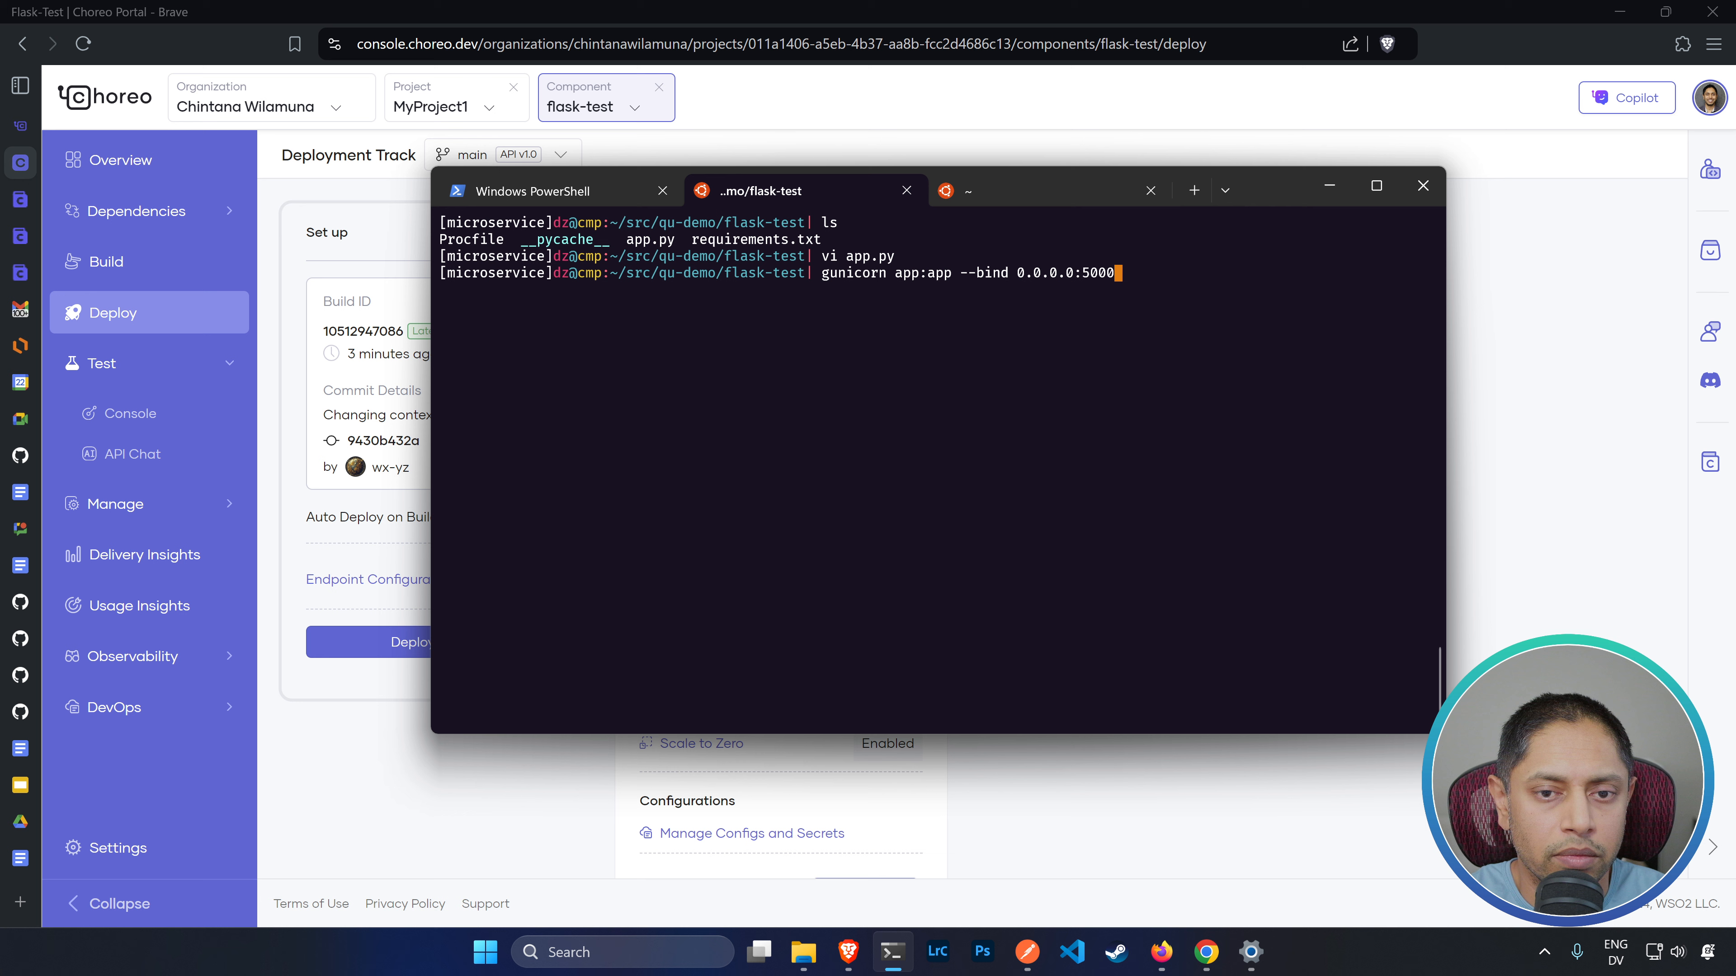
{"action": "key", "text": "Return"}
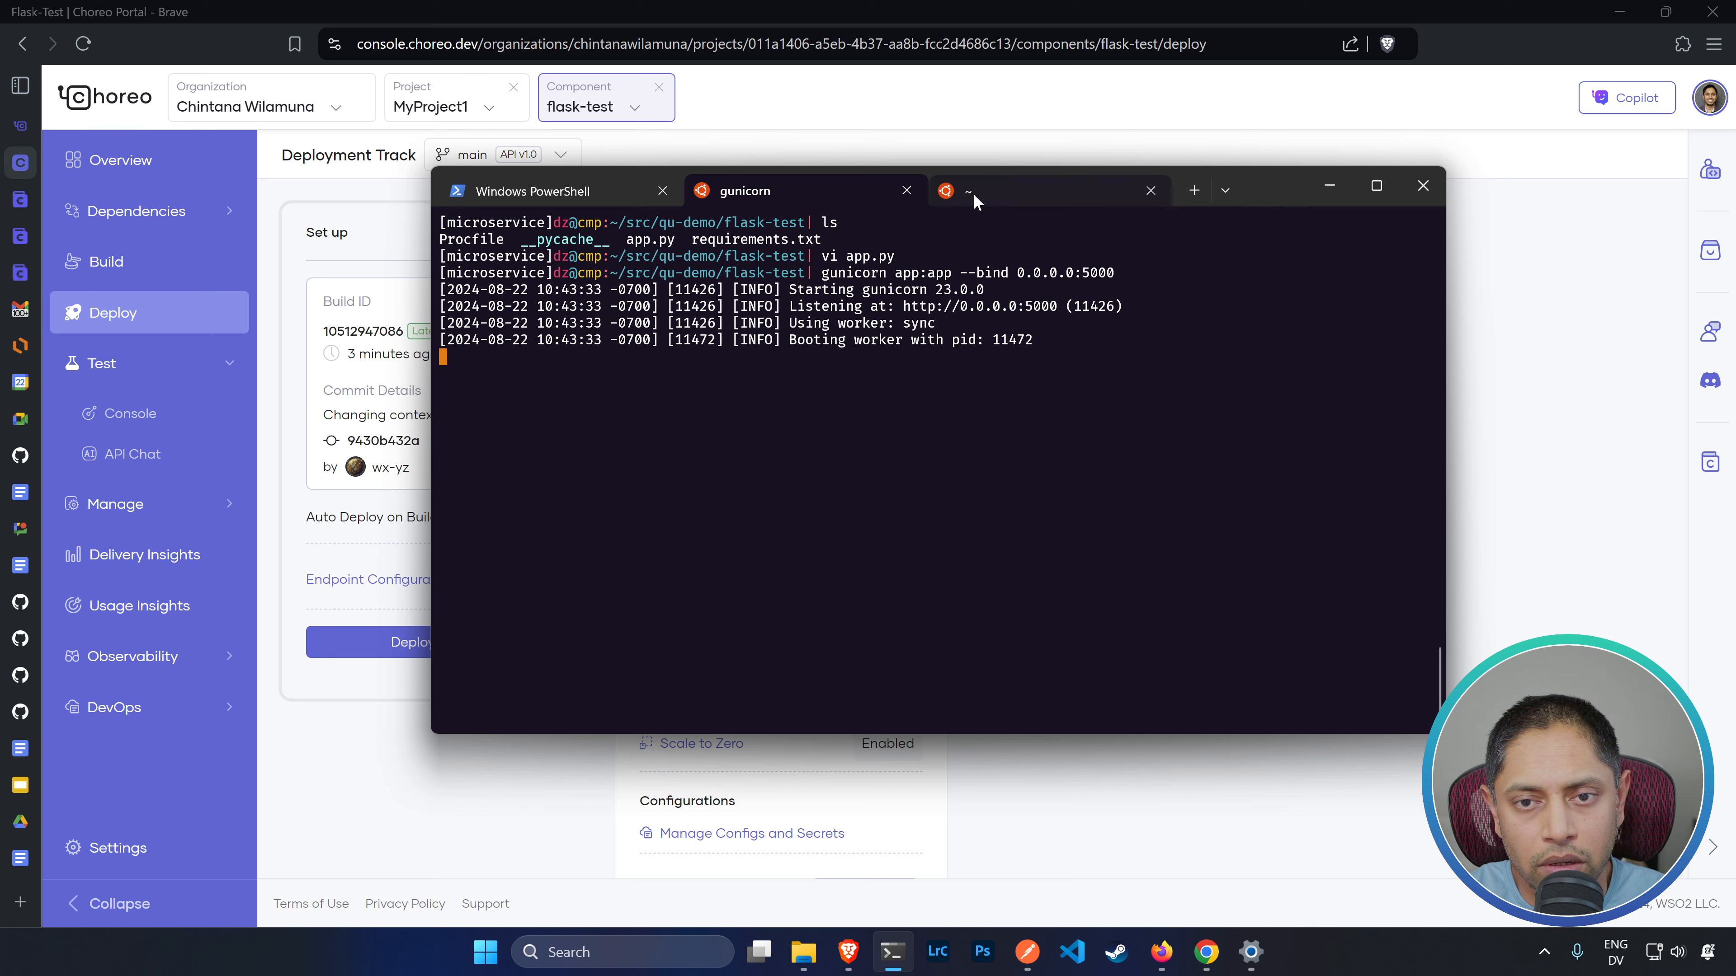
- Request localhost:5000/hello with curl from the other Ubuntu terminal session
{"action": "left_click", "coordinate": [1025, 190]}
{"action": "type", "text": "curl locl"}
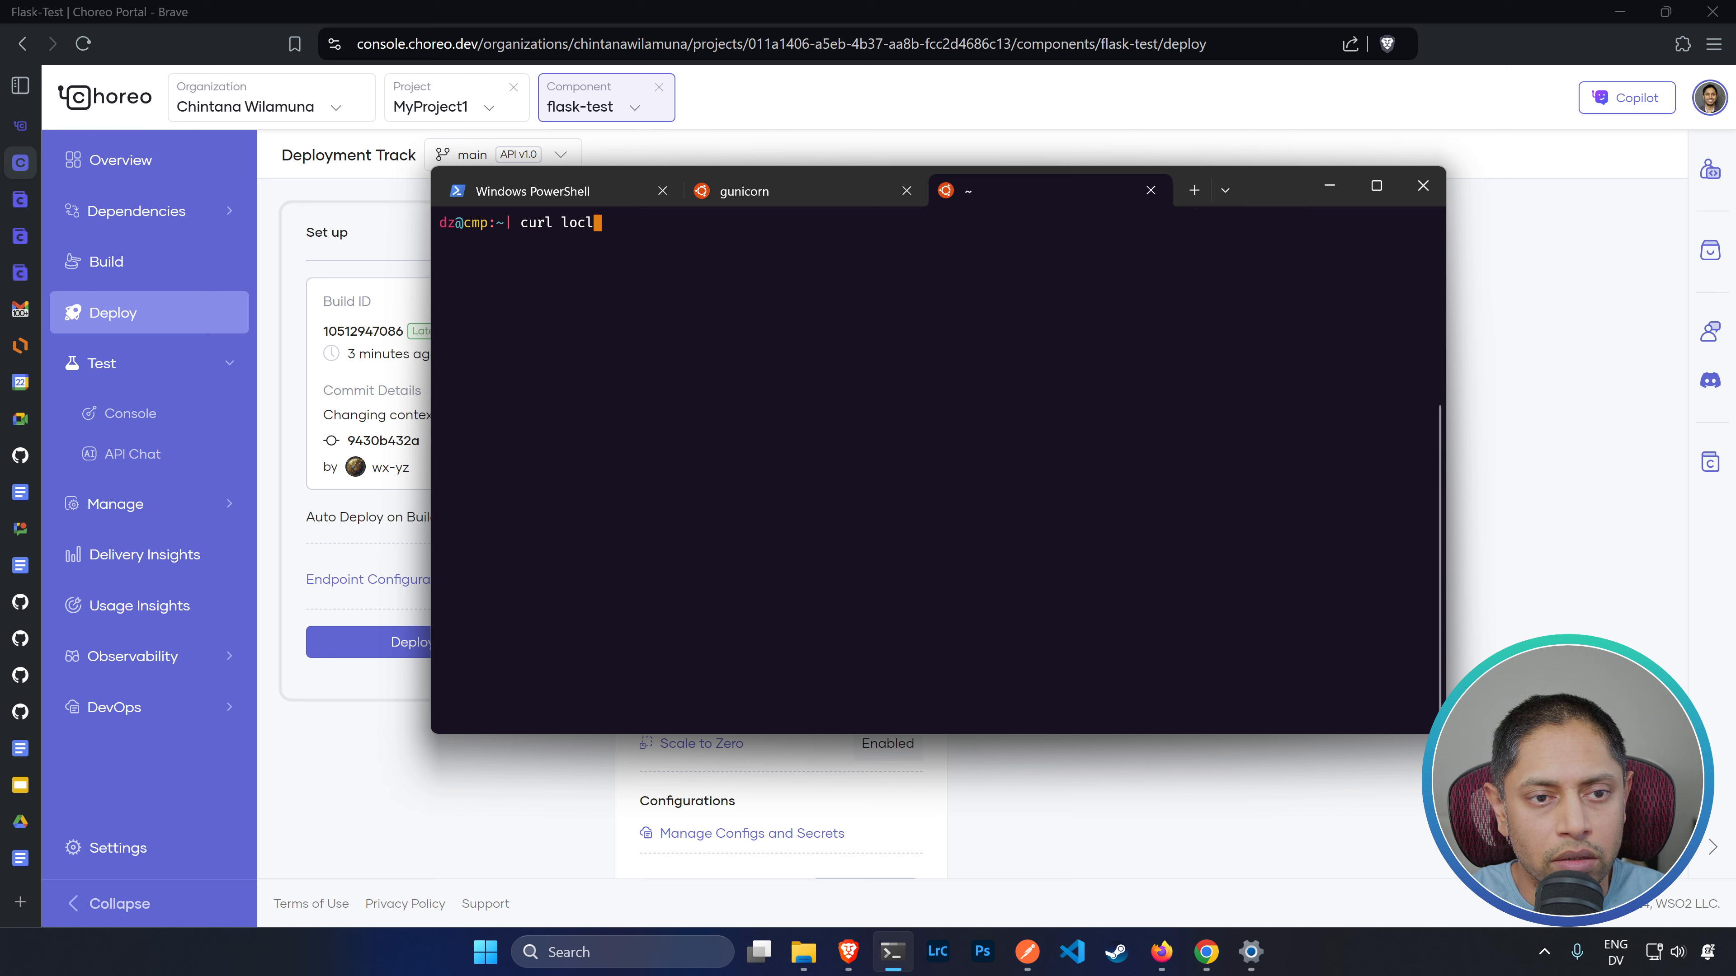
{"action": "key", "text": "BackSpace"}
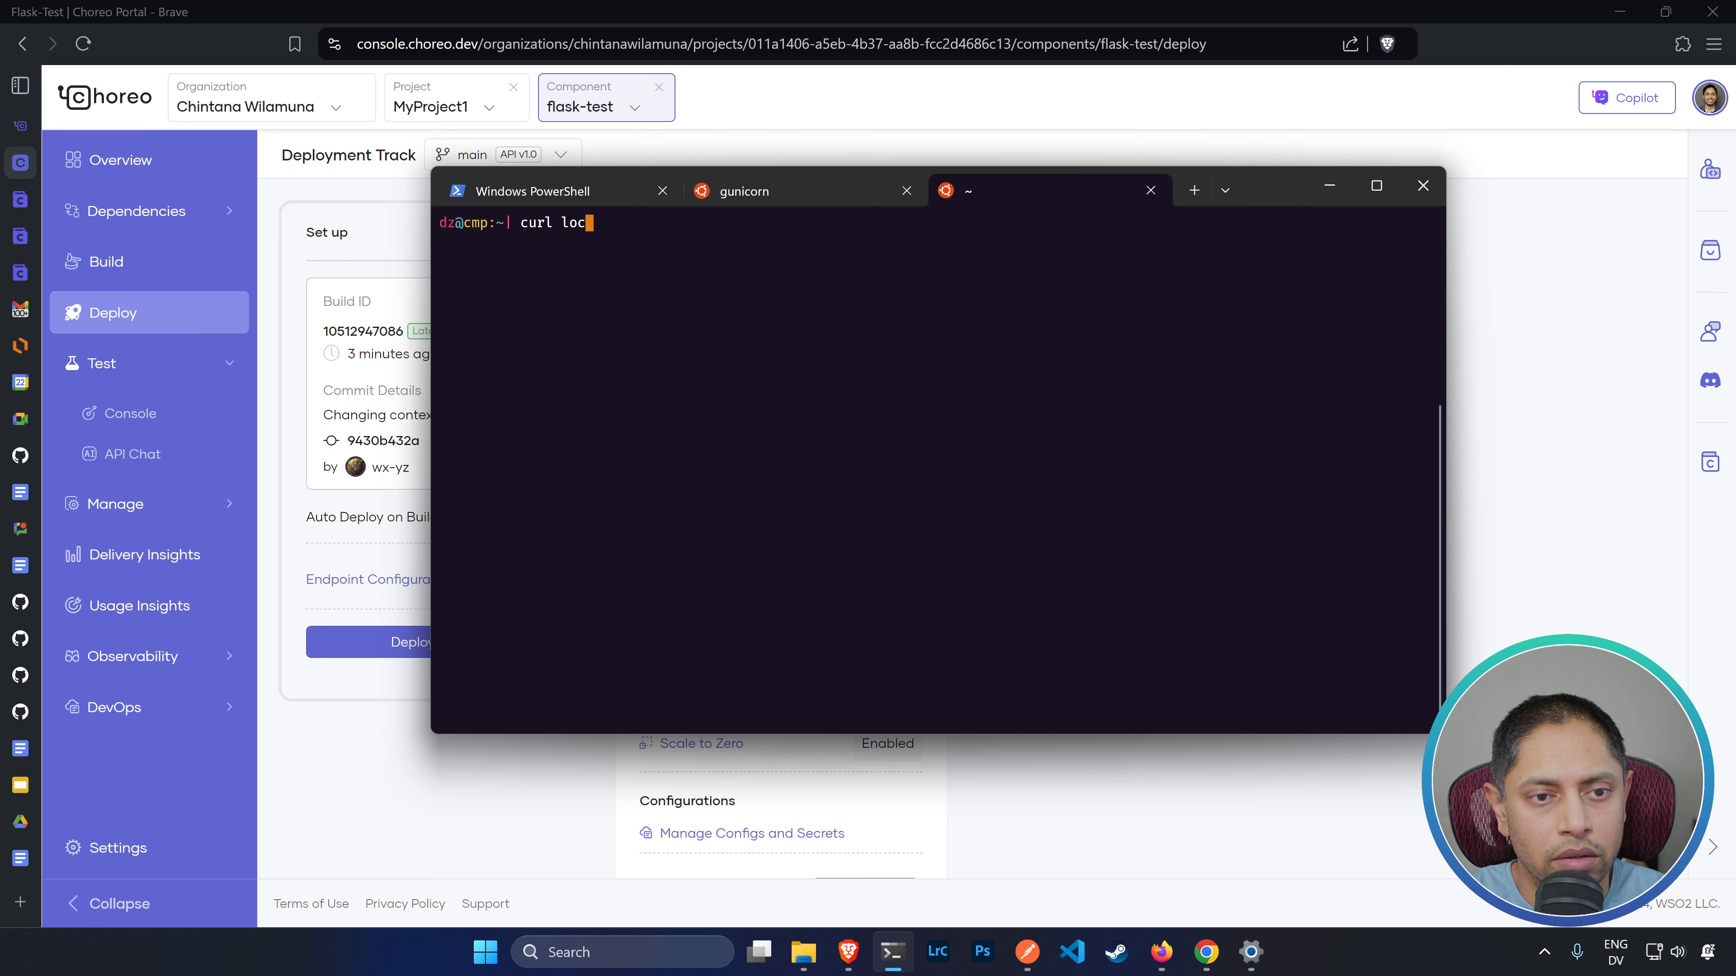
{"action": "type", "text": "alhost:5000/helol"}
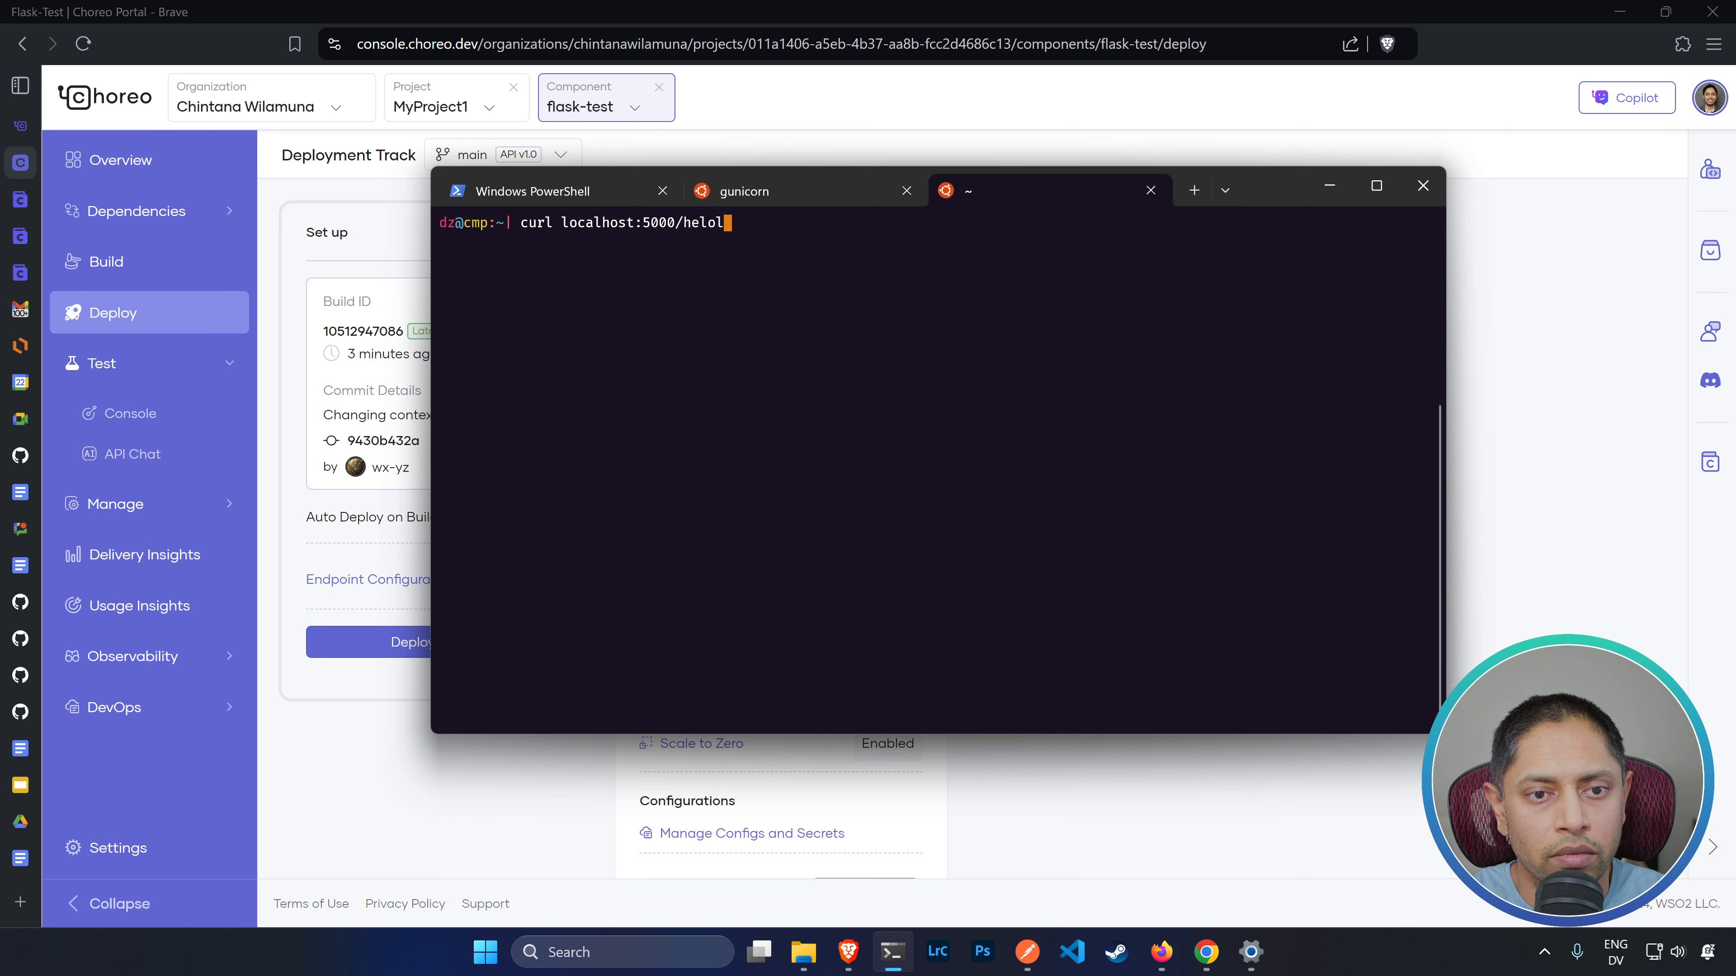
{"action": "key", "text": "BackSpace"}
{"action": "key", "text": "BackSpace"}
{"action": "type", "text": "lo"}
{"action": "key", "text": "Return"}
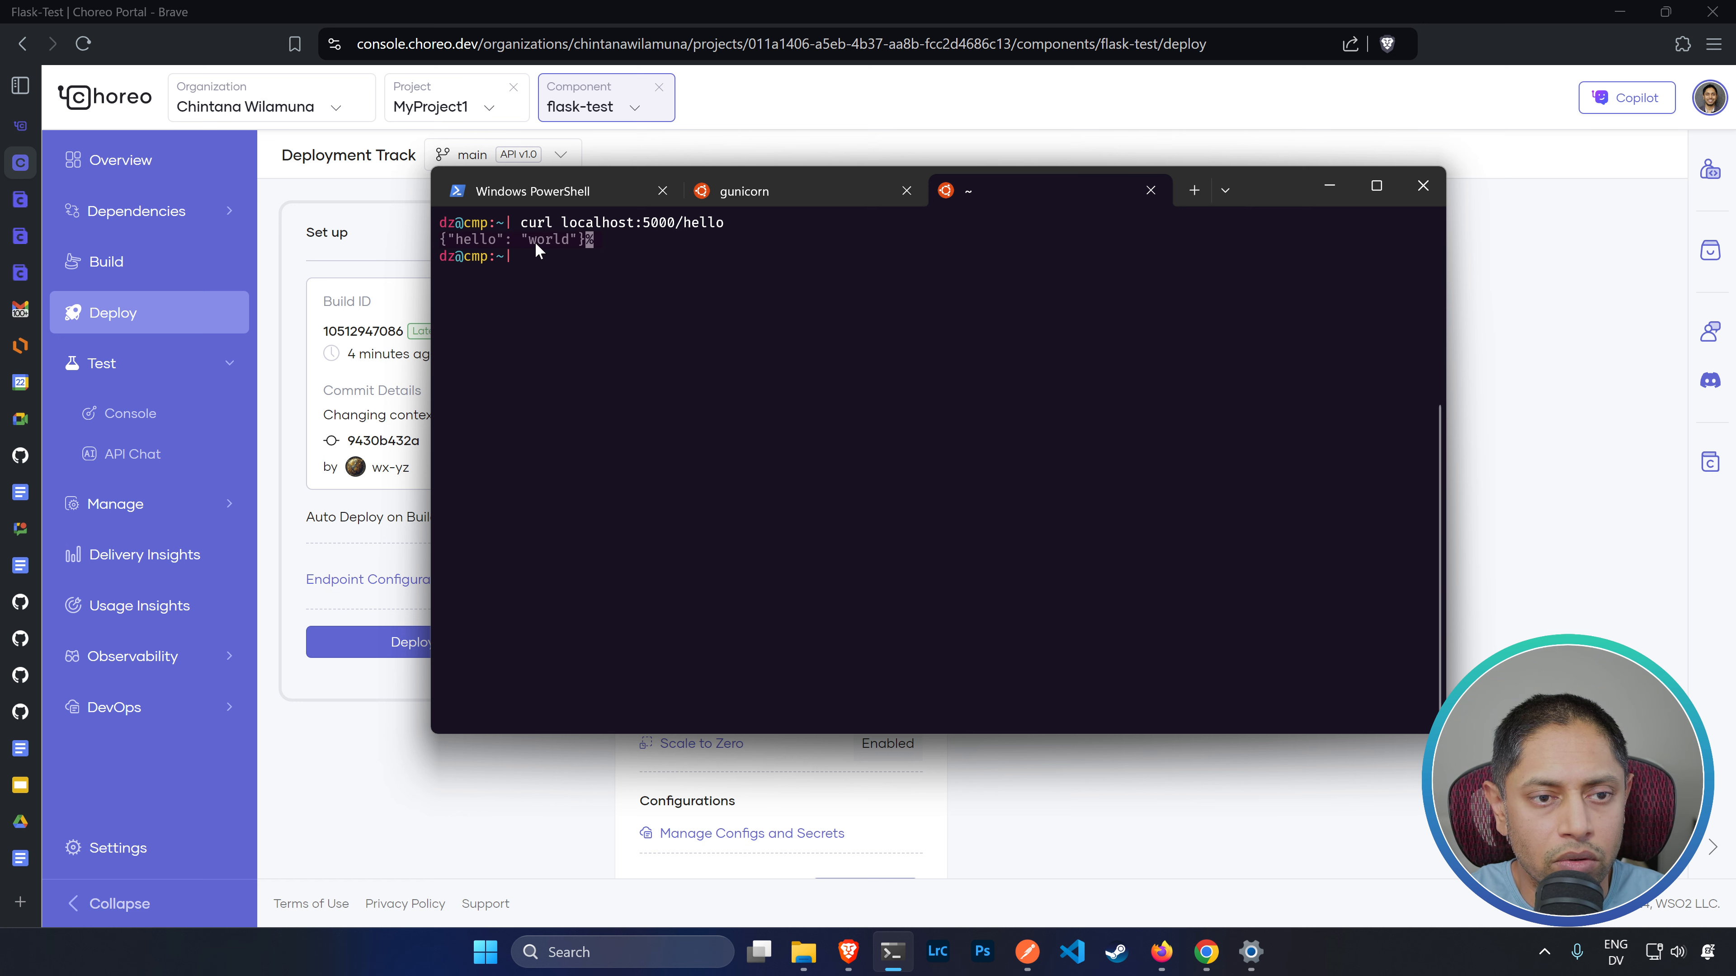
- Stop the running gunicorn server and list the files in the flask-test folder
{"action": "left_click", "coordinate": [793, 183]}
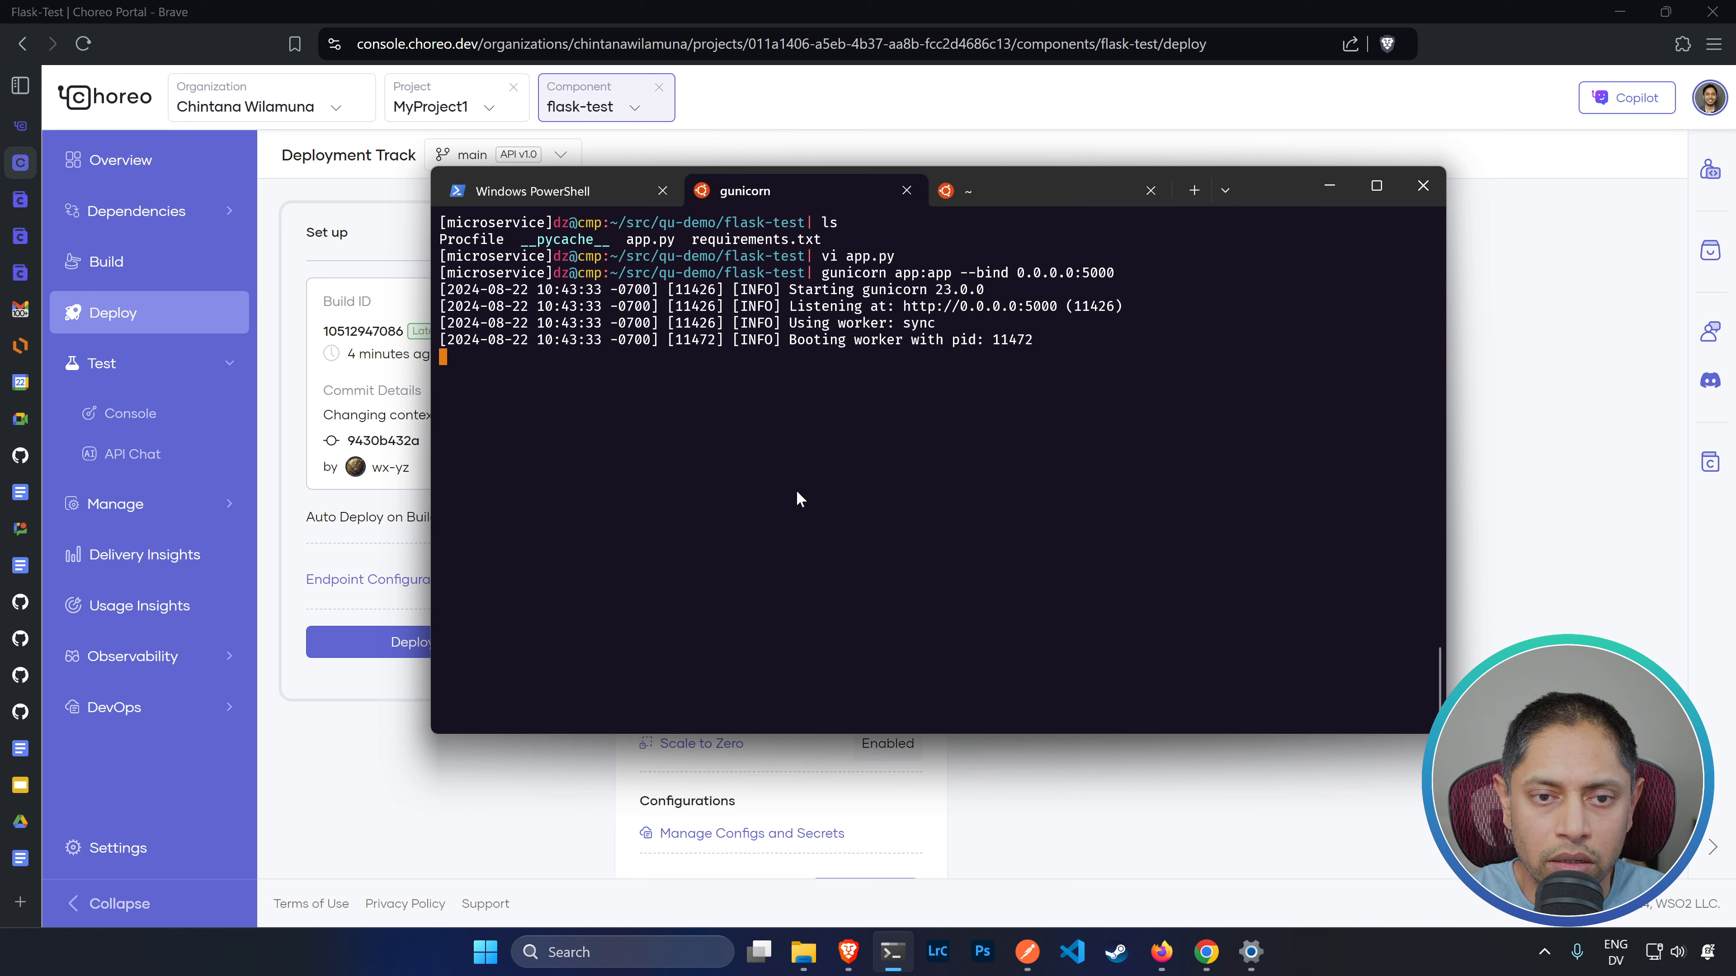
{"action": "key", "text": "ctrl+c"}
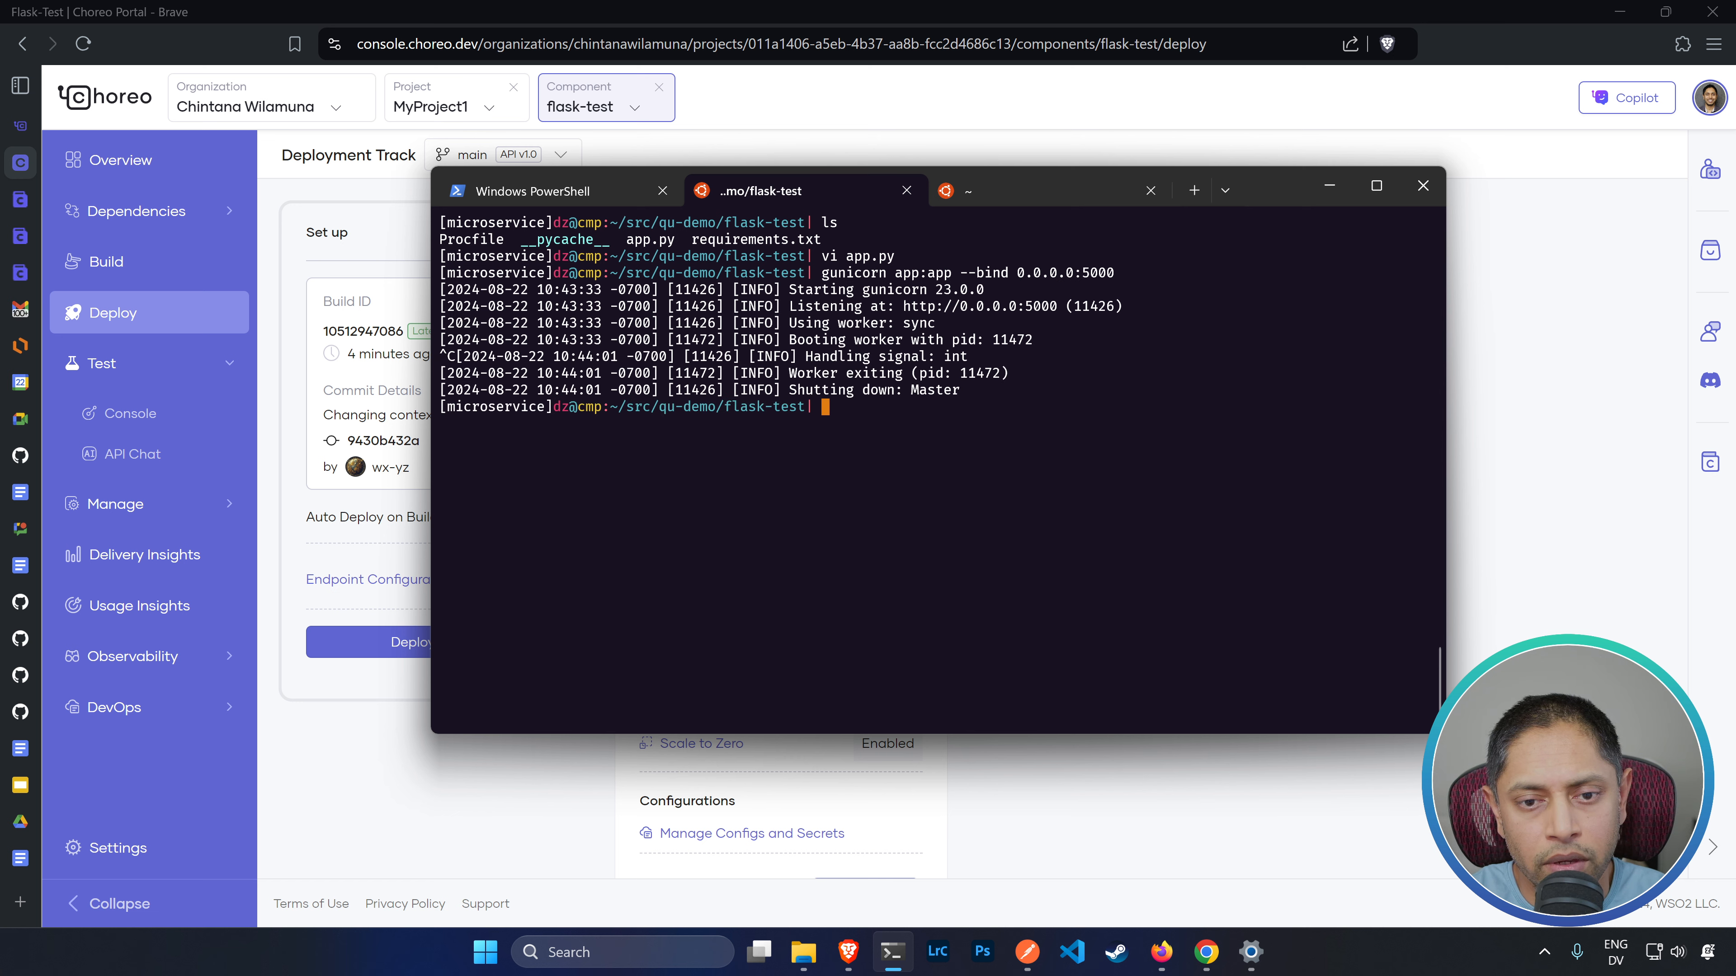
{"action": "type", "text": "l"}
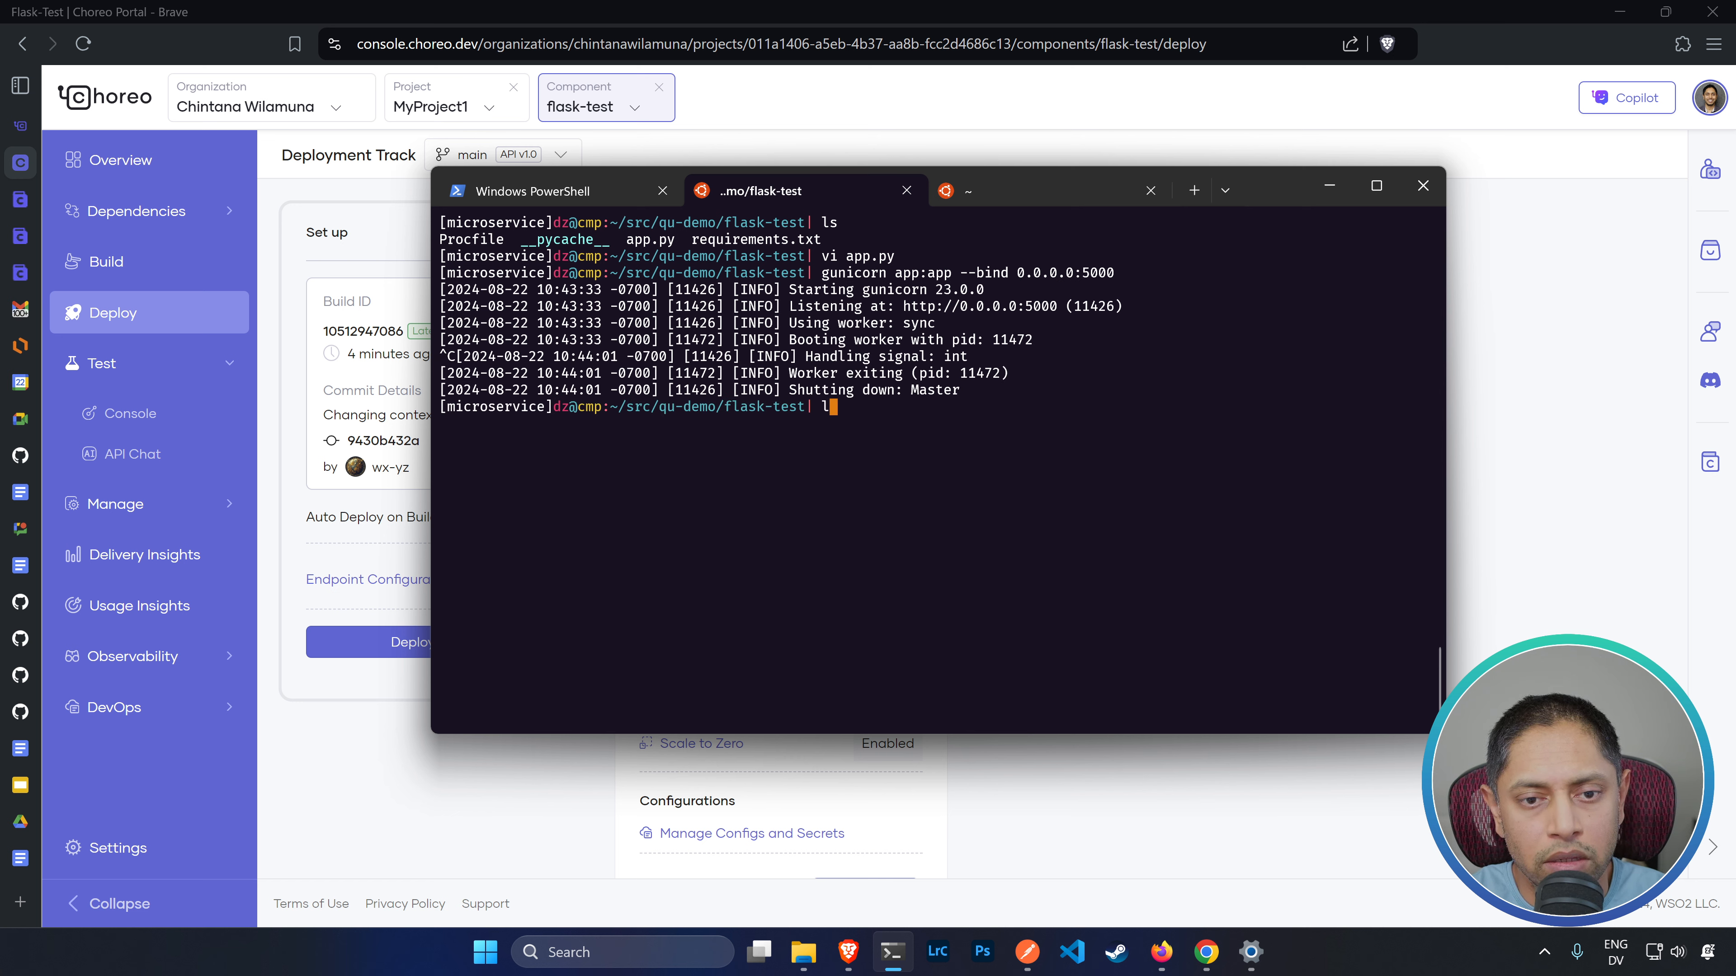
{"action": "type", "text": "s"}
{"action": "key", "text": "Return"}
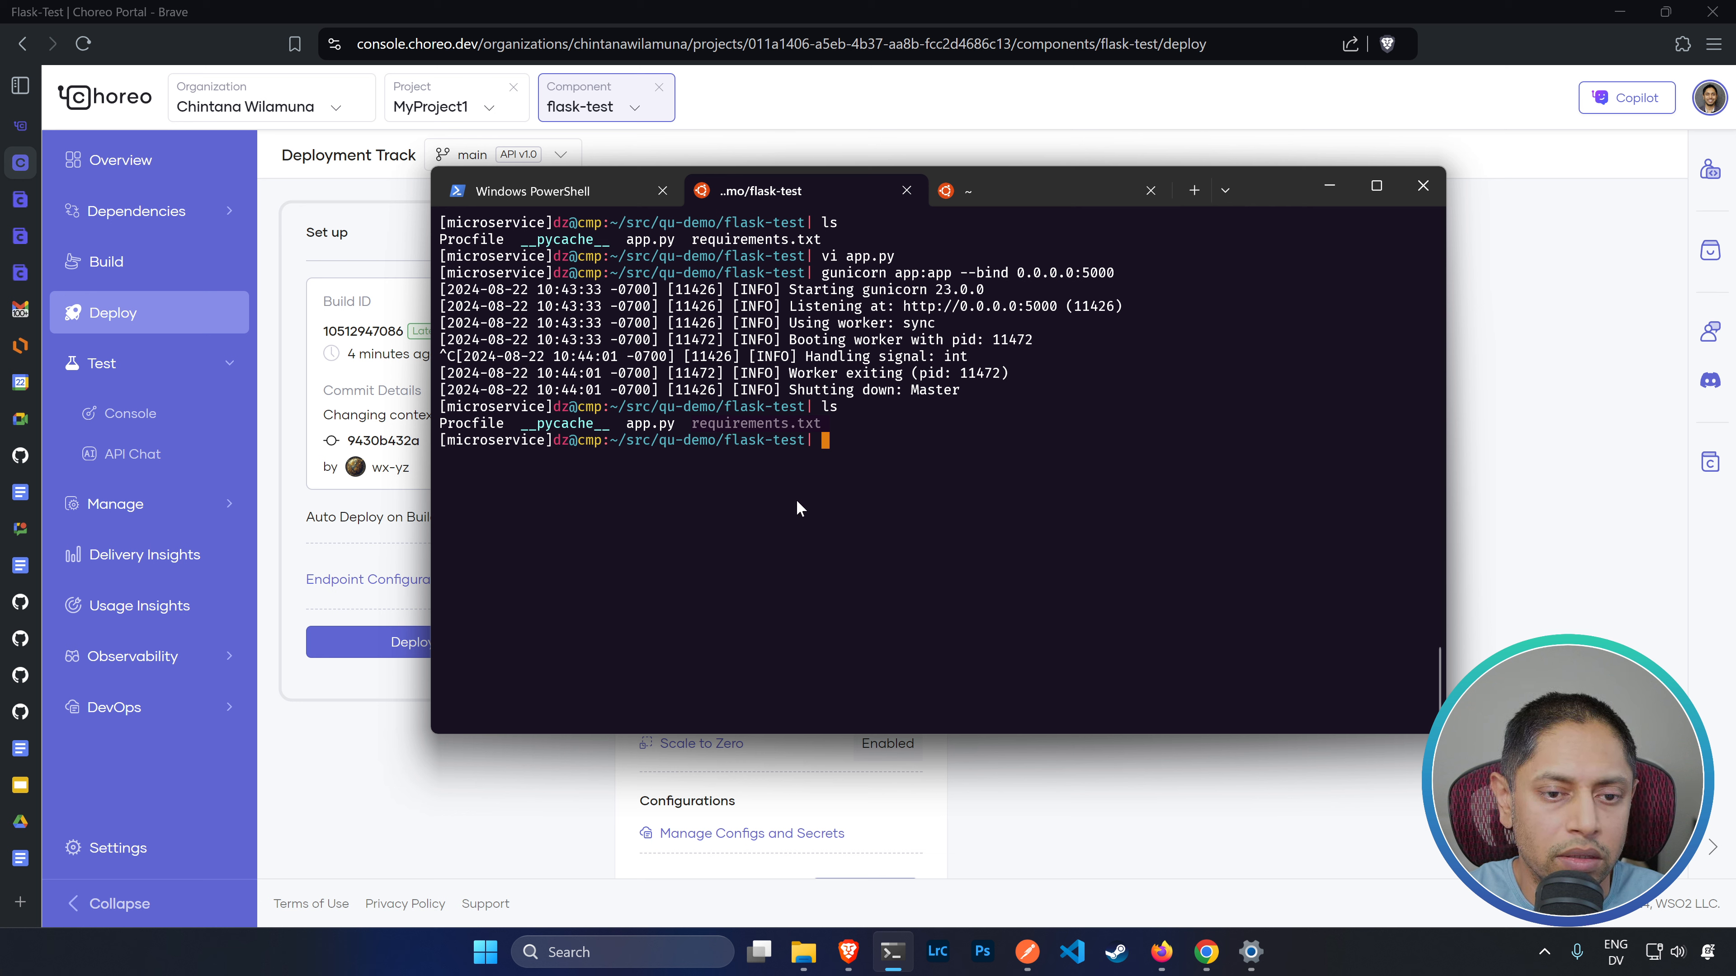
- View the dependencies in requirements.txt with vi, leaving the file without changes
{"action": "type", "text": "vi requirements.txt"}
{"action": "key", "text": "Return"}
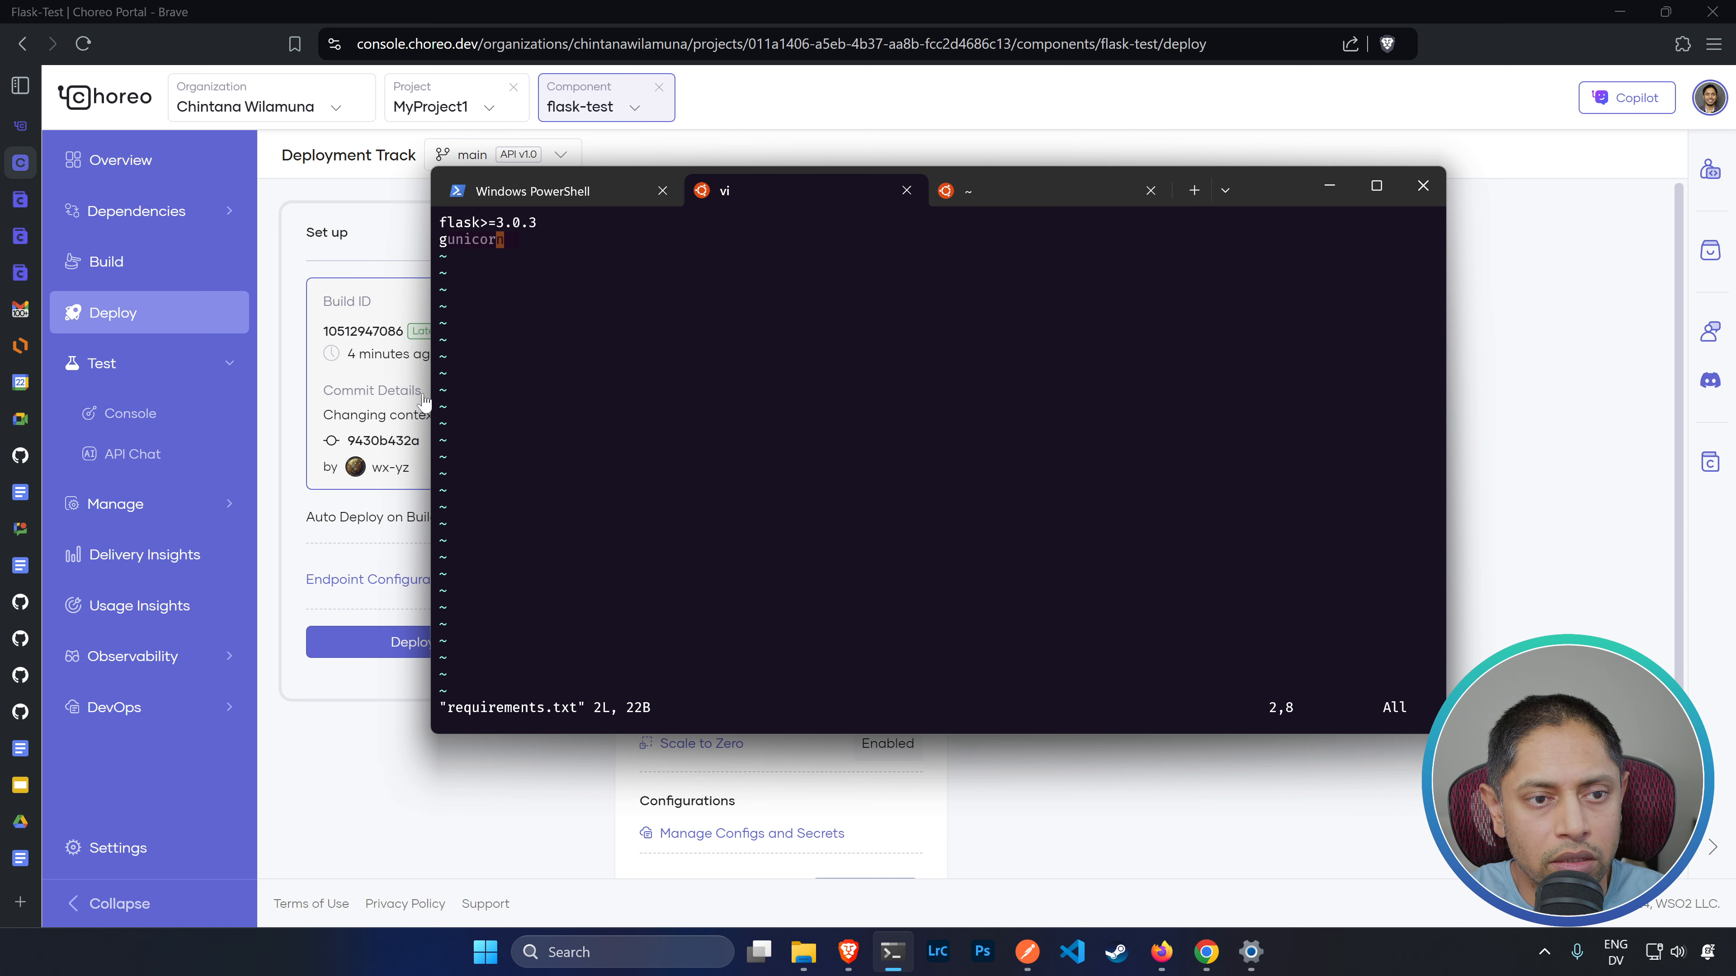
{"action": "type", "text": ":q"}
{"action": "key", "text": "Return"}
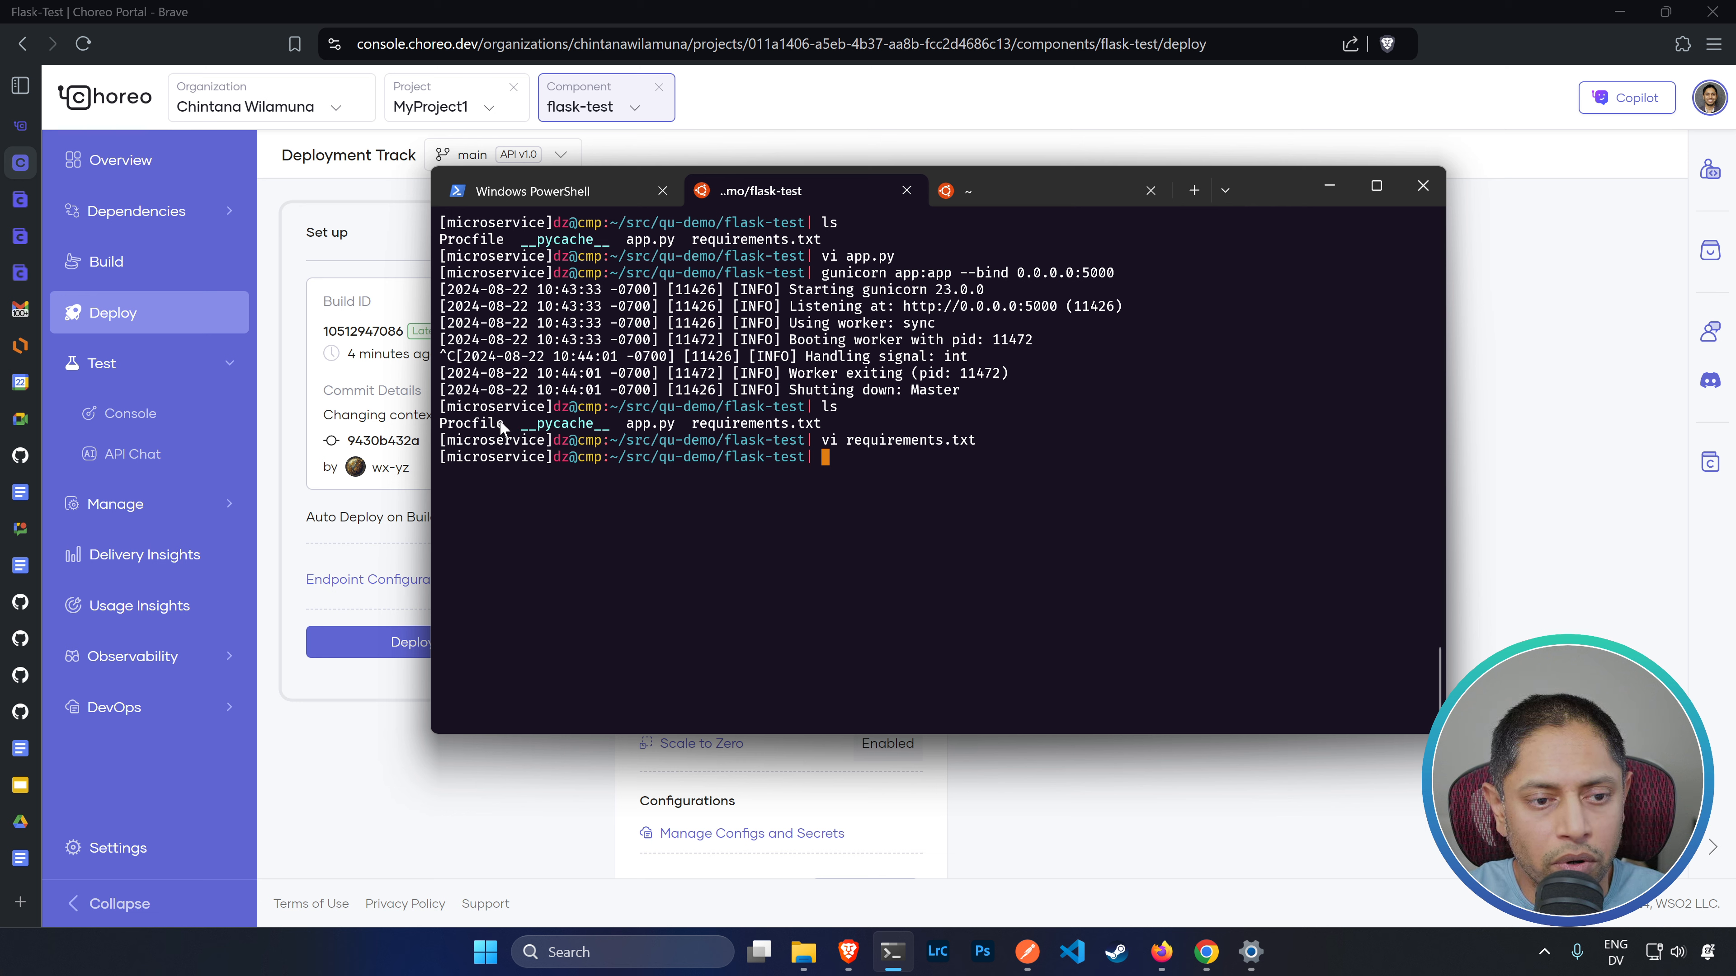
- View the web start command in the Procfile with vi and close the file
{"action": "type", "text": "vi Pr"}
{"action": "key", "text": "Tab"}
{"action": "key", "text": "Return"}
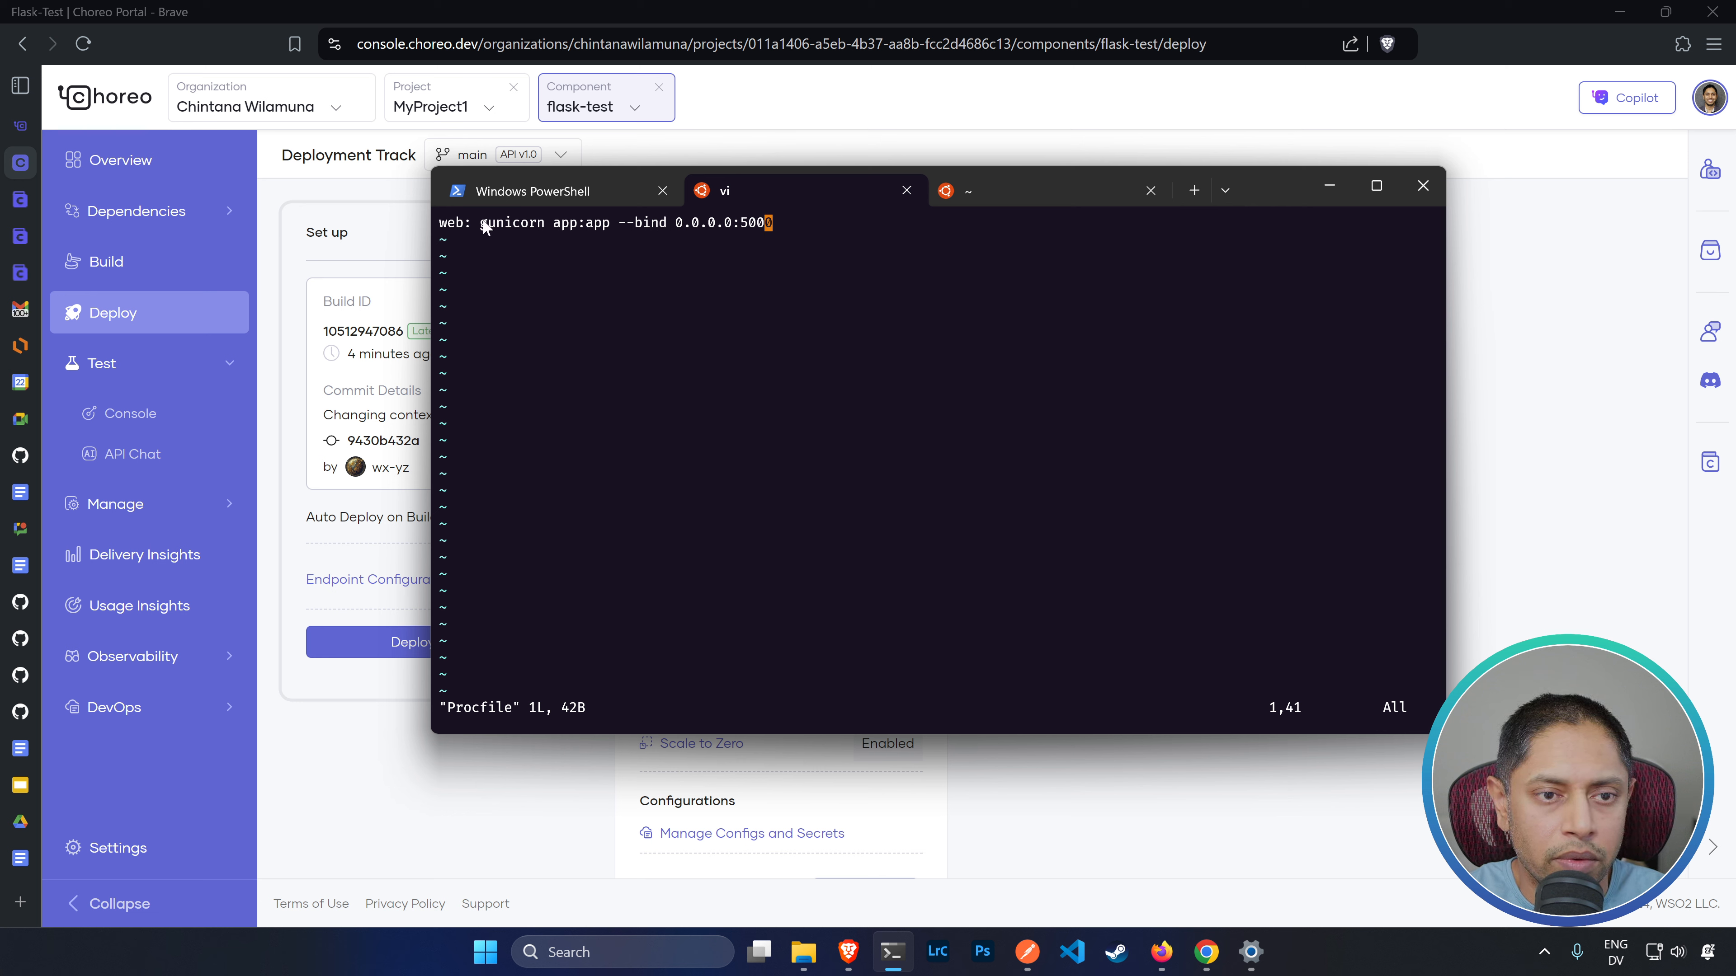
{"action": "left_click_drag", "start_coordinate": [483, 225], "coordinate": [846, 237]}
{"action": "left_click", "coordinate": [704, 396]}
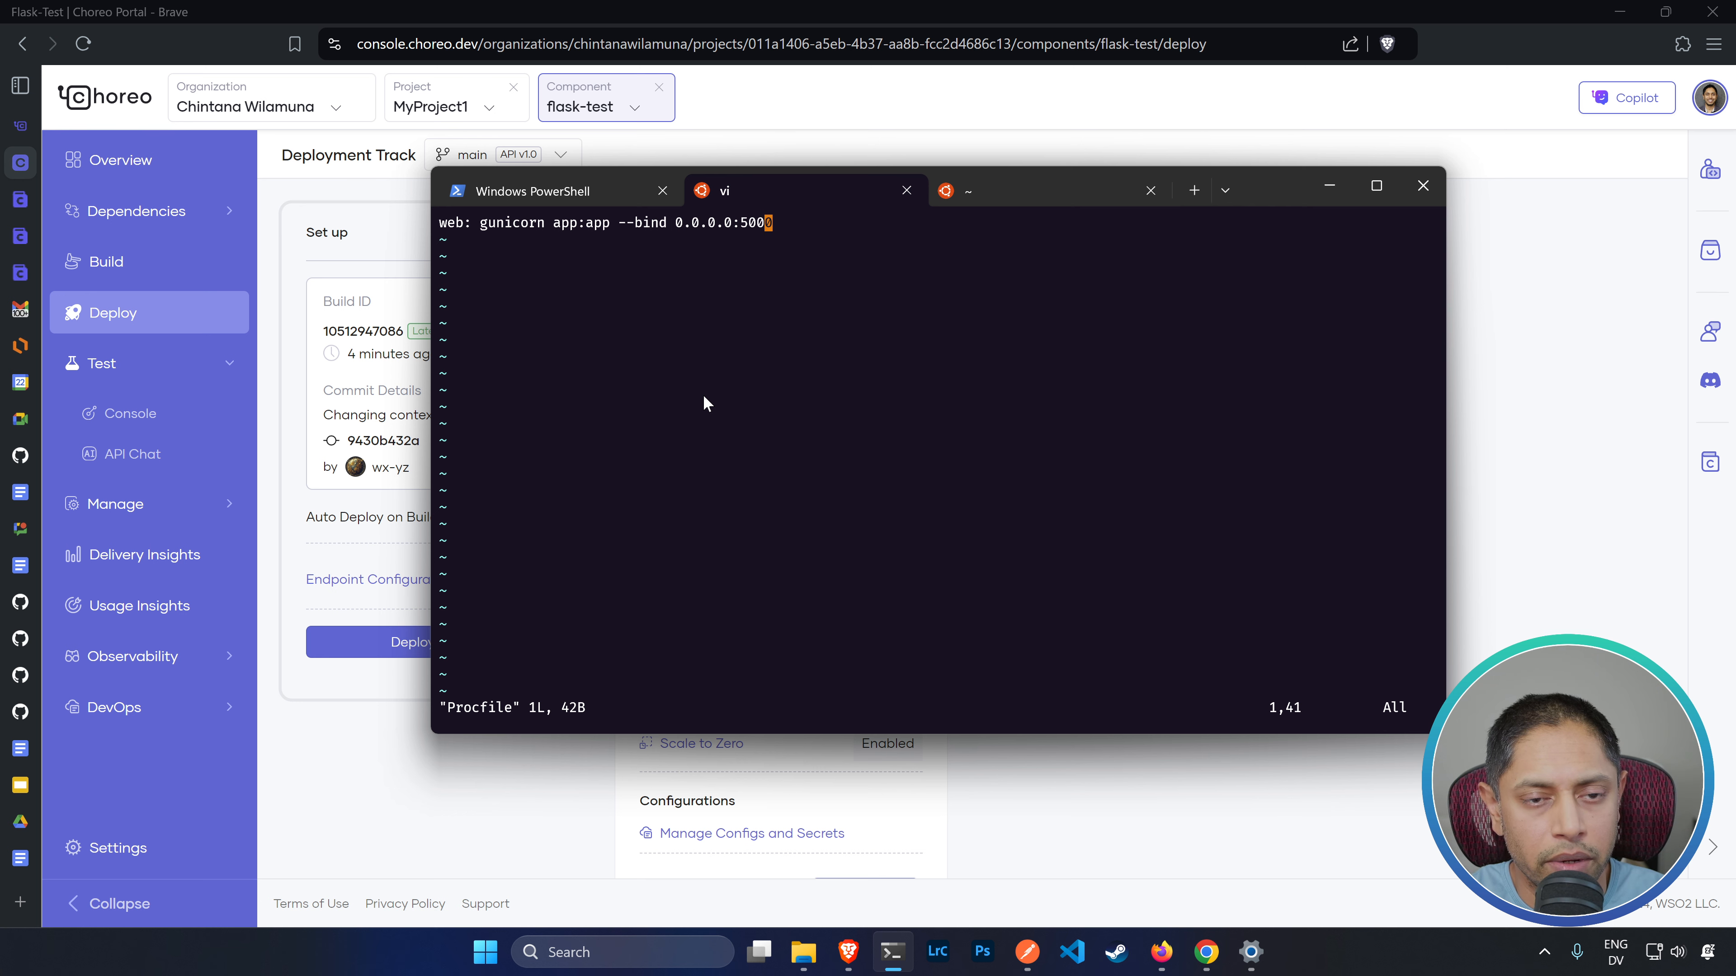
{"action": "type", "text": ":q"}
{"action": "key", "text": "Return"}
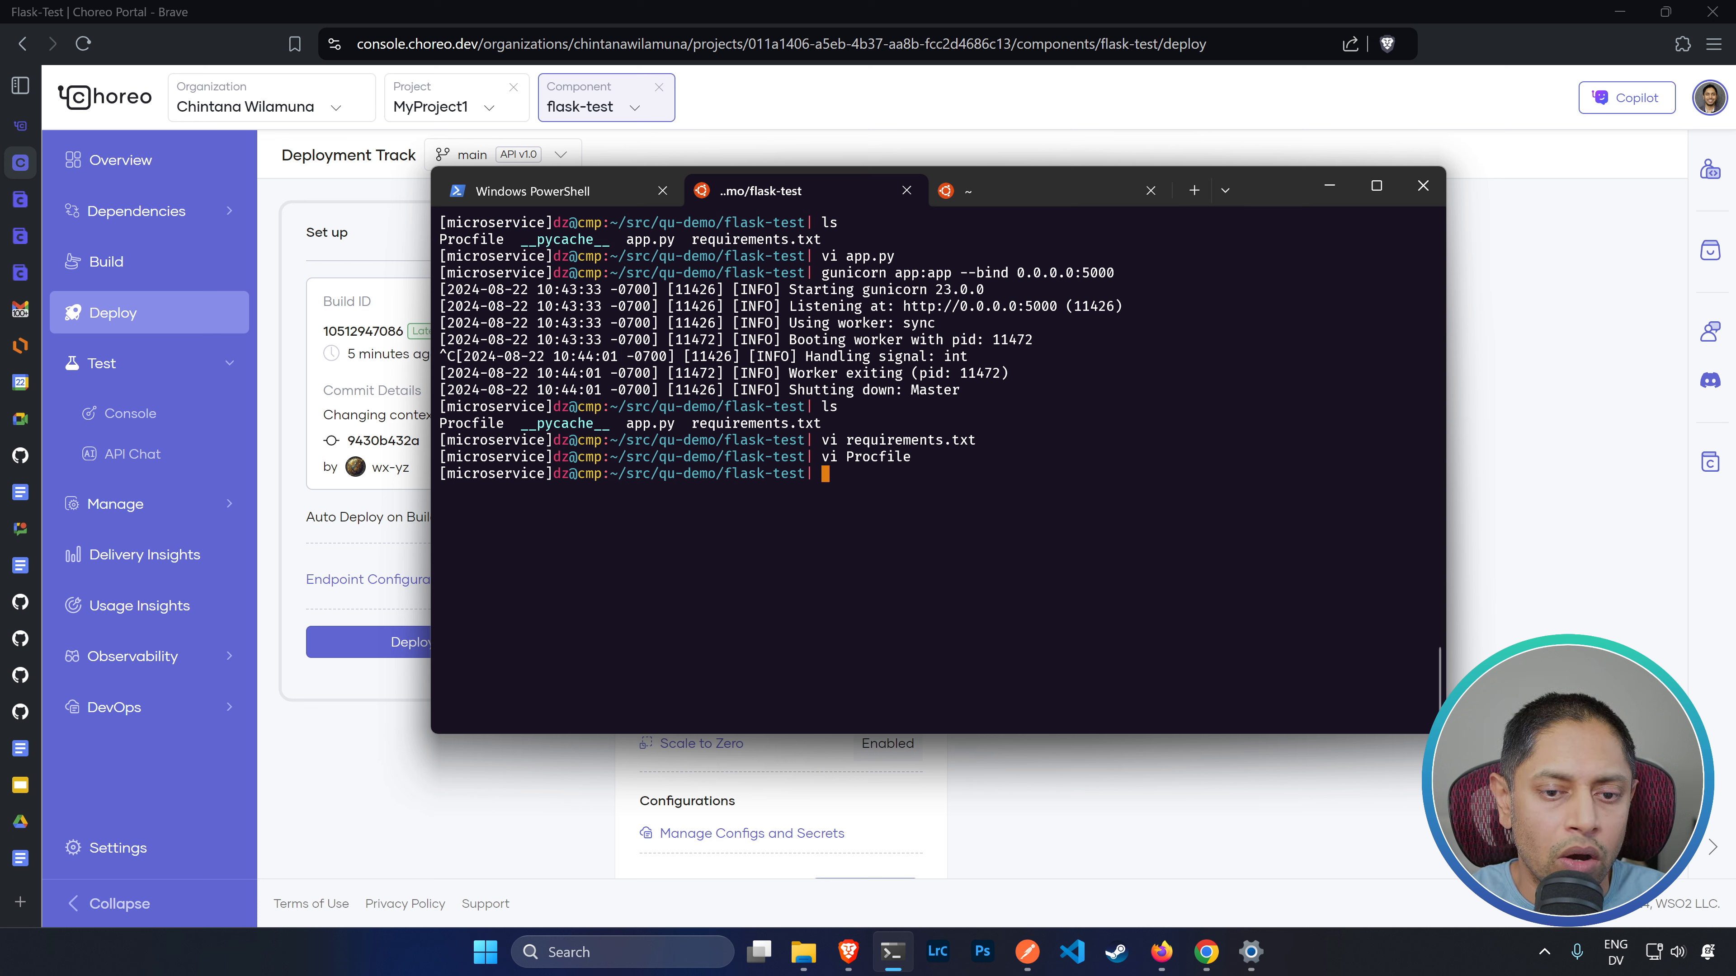
- Review the endpoint settings in .choreo/endpoints.yaml with vi, including the context path, and close the file
{"action": "type", "text": "vi .choreo/"}
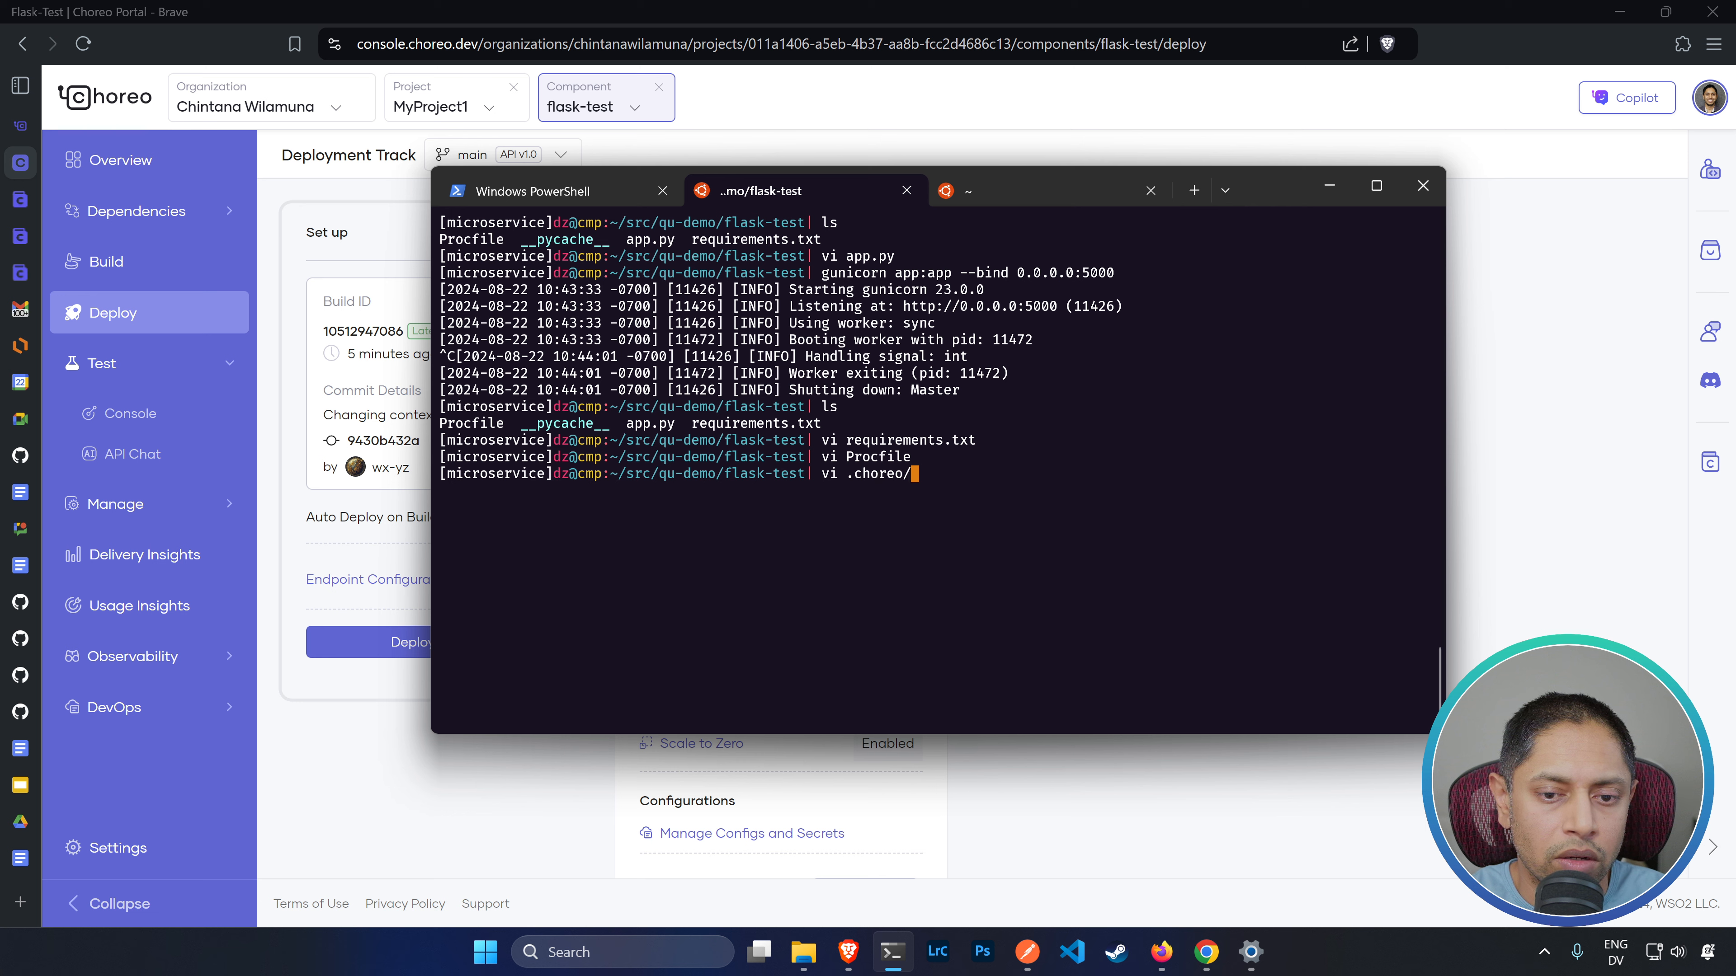
{"action": "type", "text": "endpoints.yaml"}
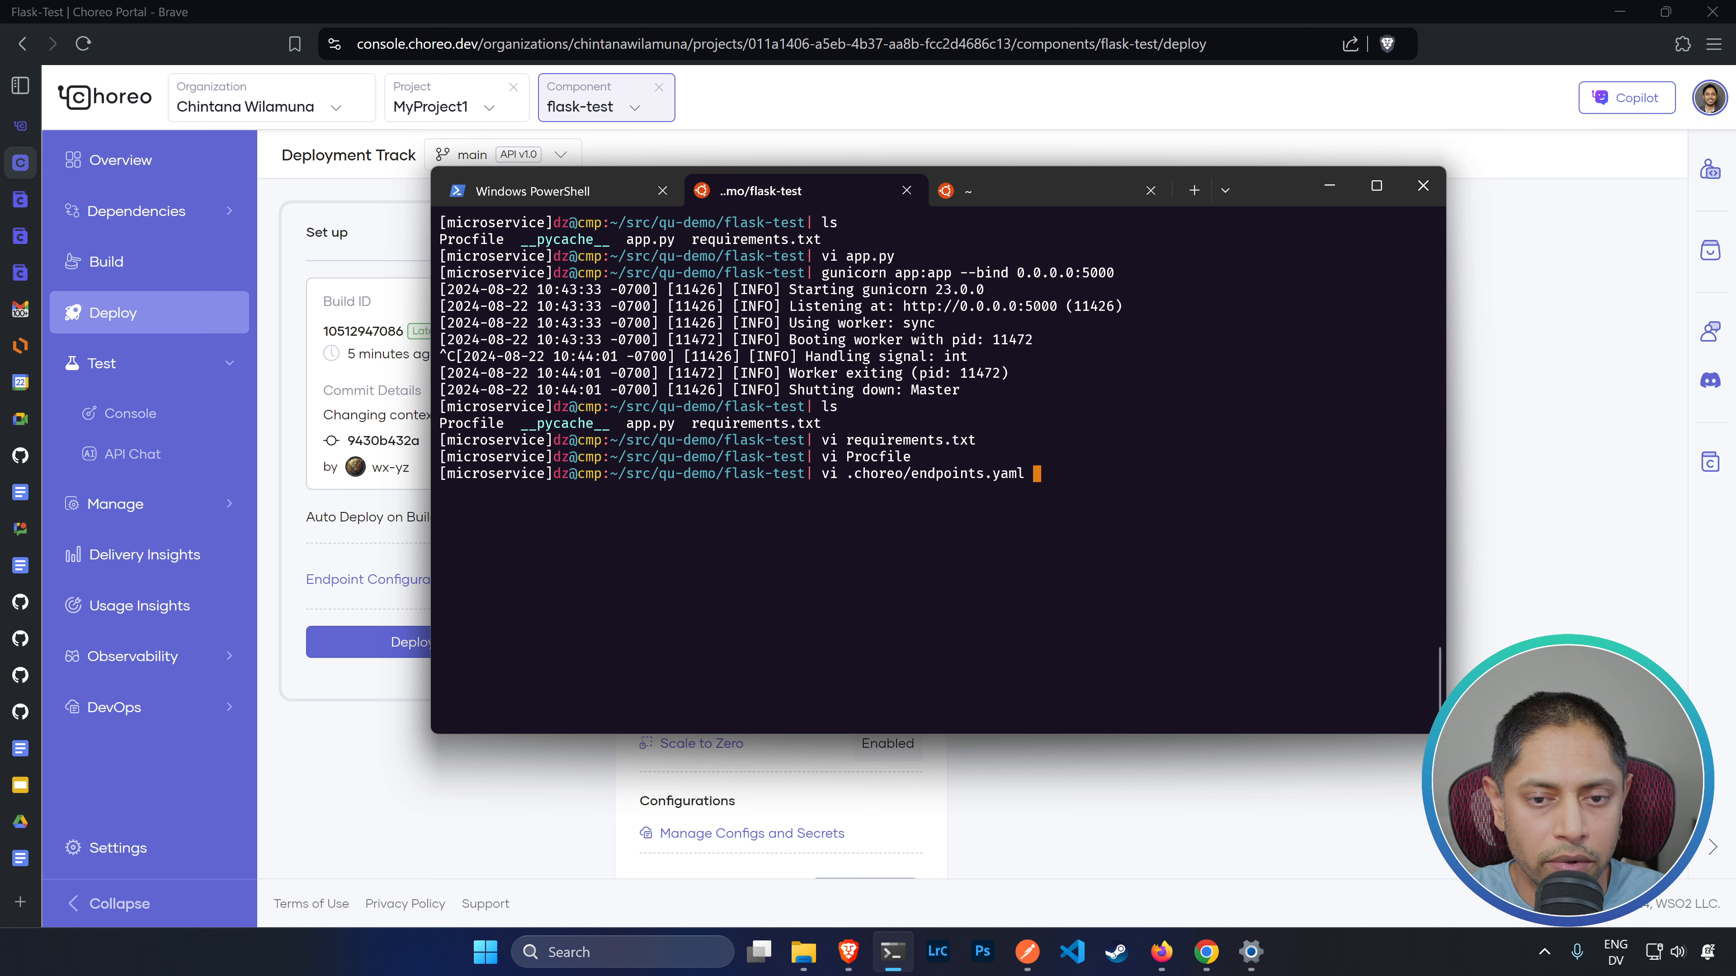
{"action": "key", "text": "Return"}
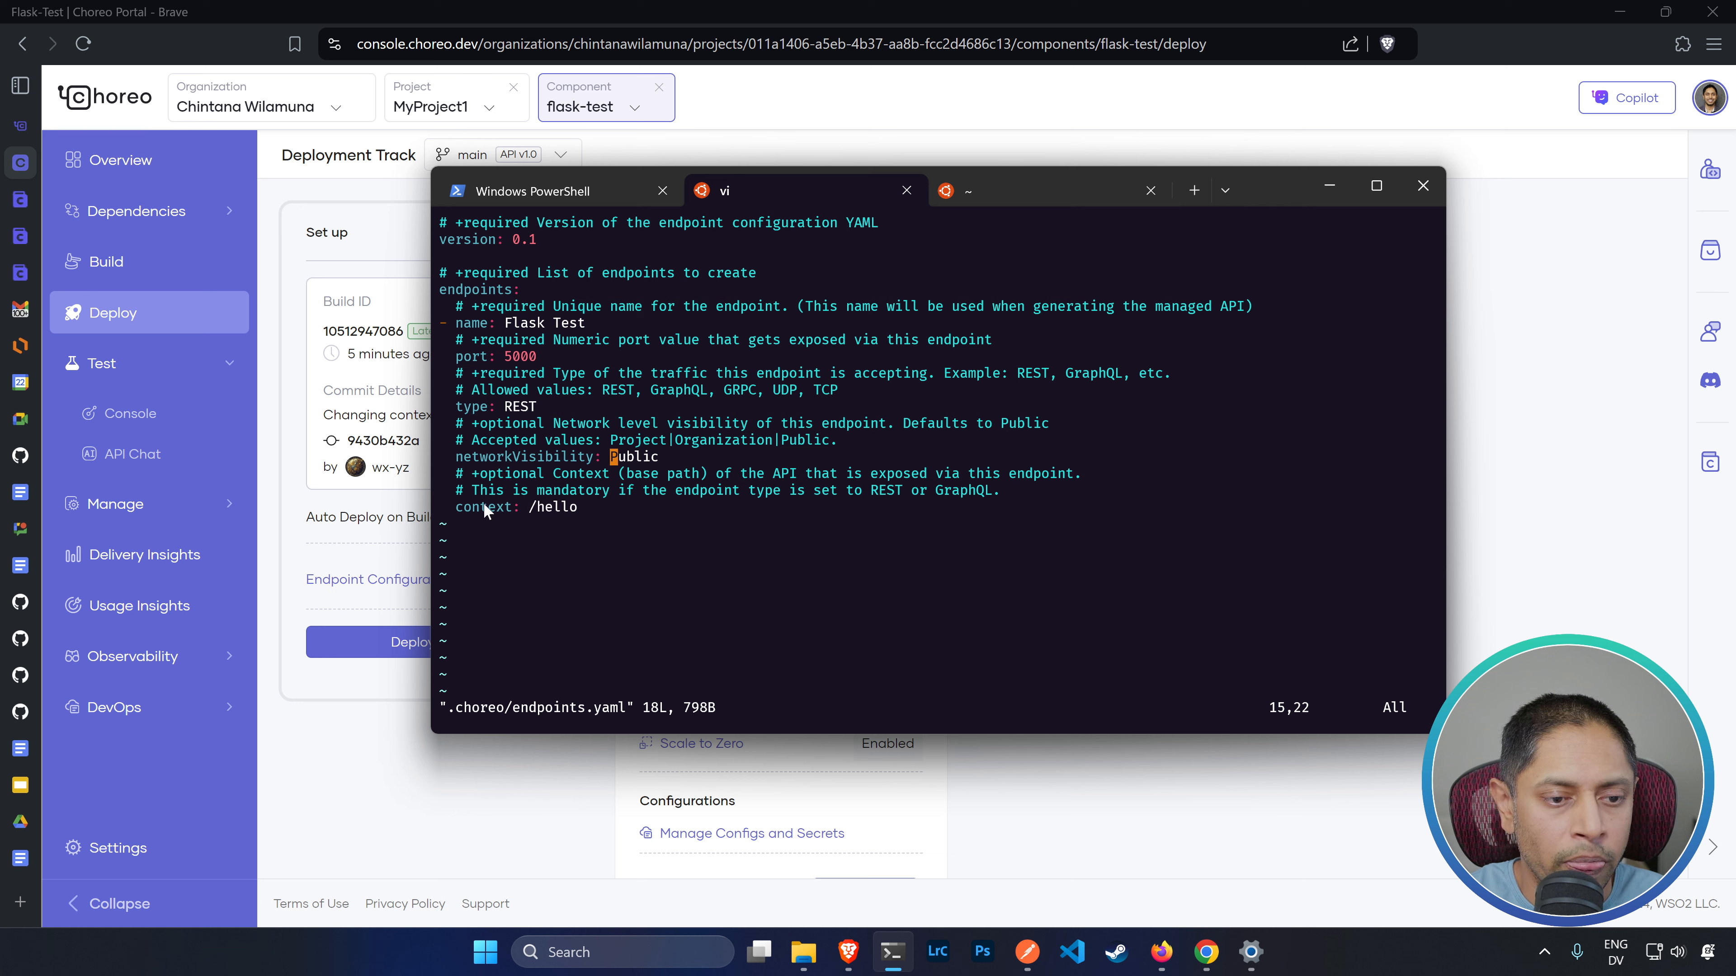
{"action": "left_click_drag", "start_coordinate": [457, 506], "coordinate": [601, 521]}
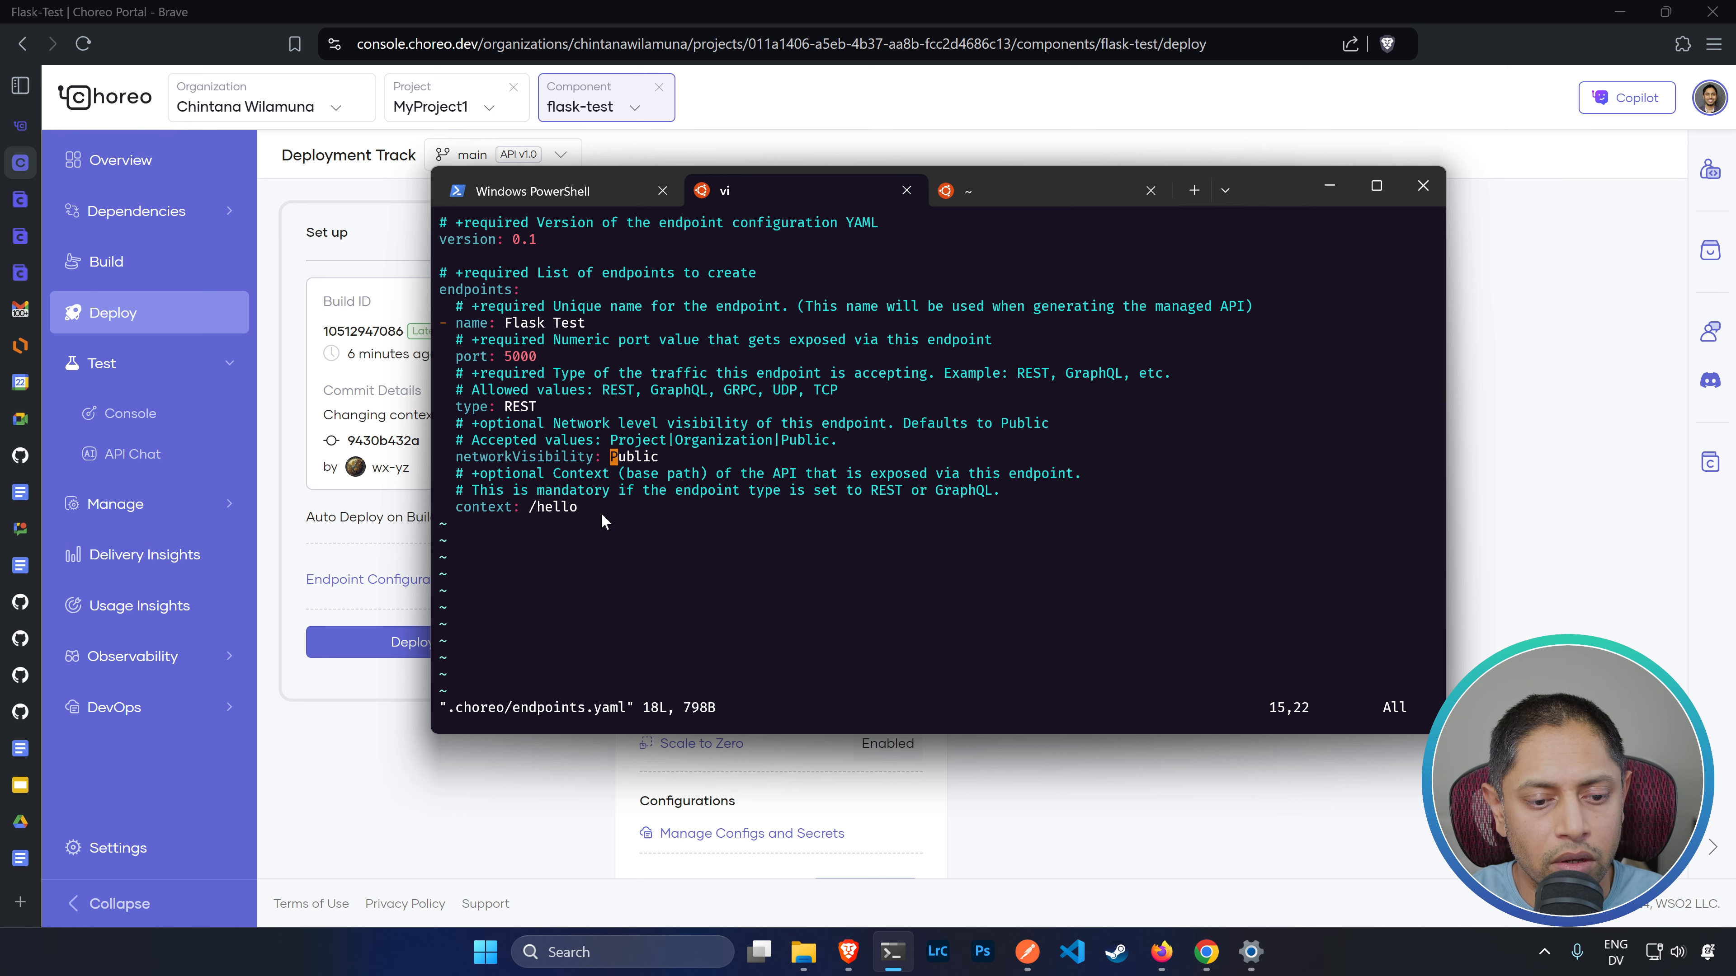
{"action": "type", "text": ":q"}
{"action": "key", "text": "Return"}
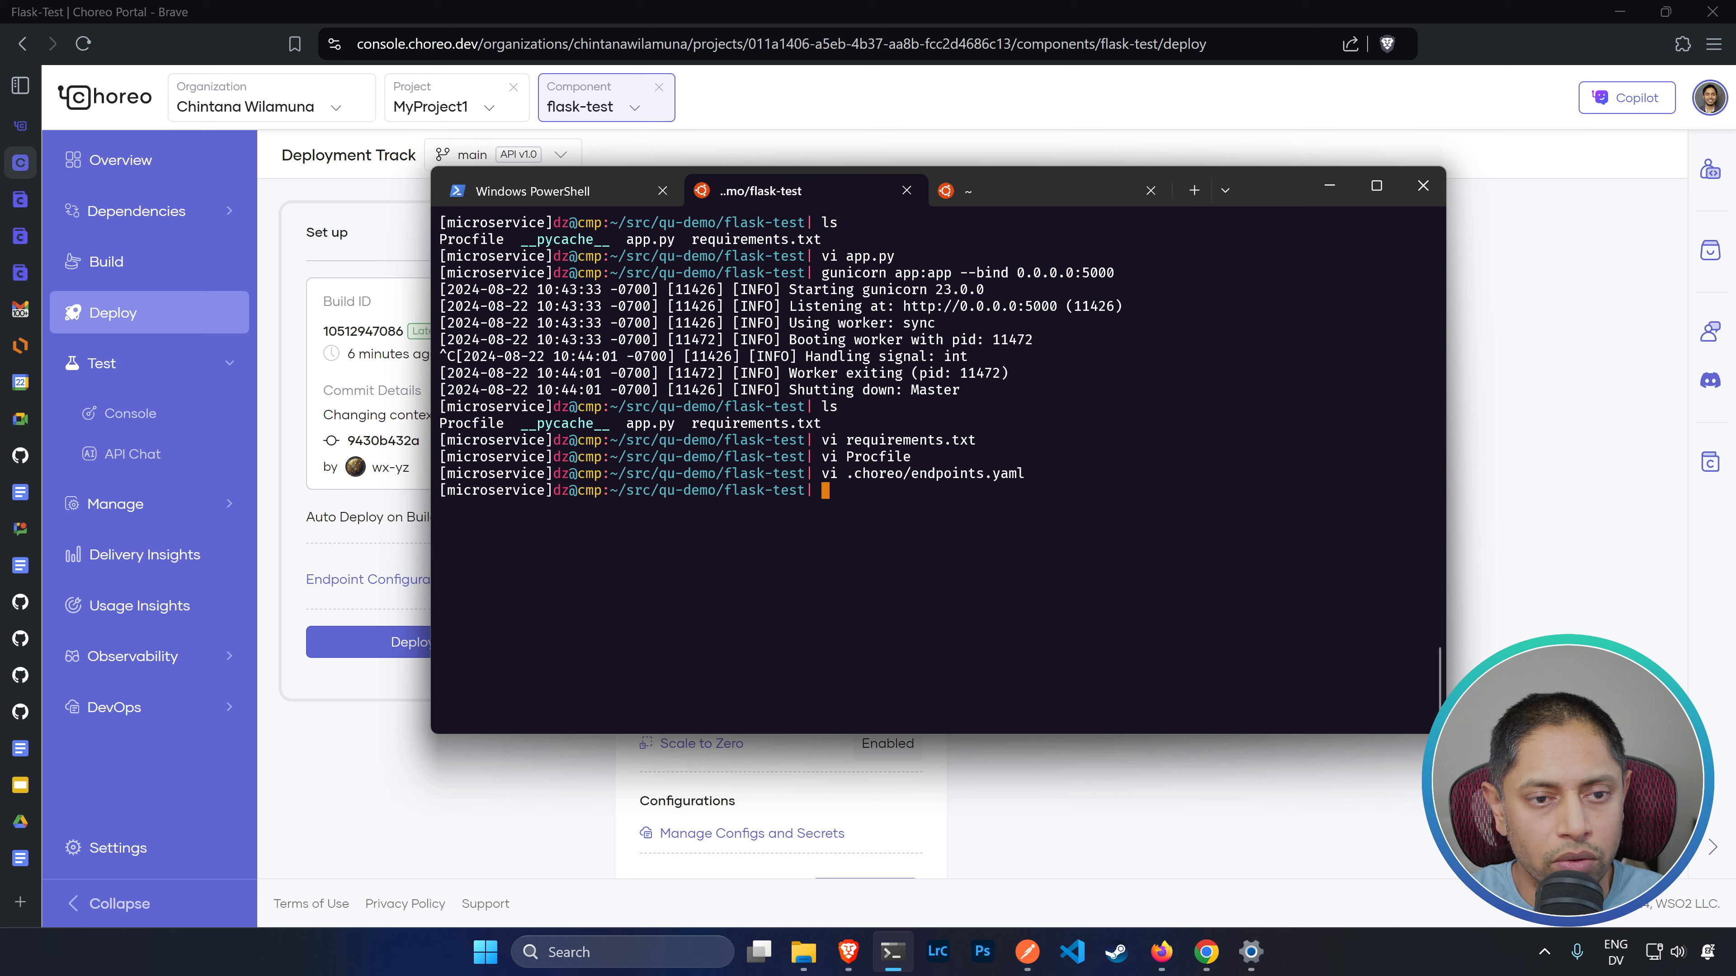
- Switch to Choreo in the browser, run the GET /* request in the flask-test test console, and check its response body
{"action": "left_click", "coordinate": [348, 298]}
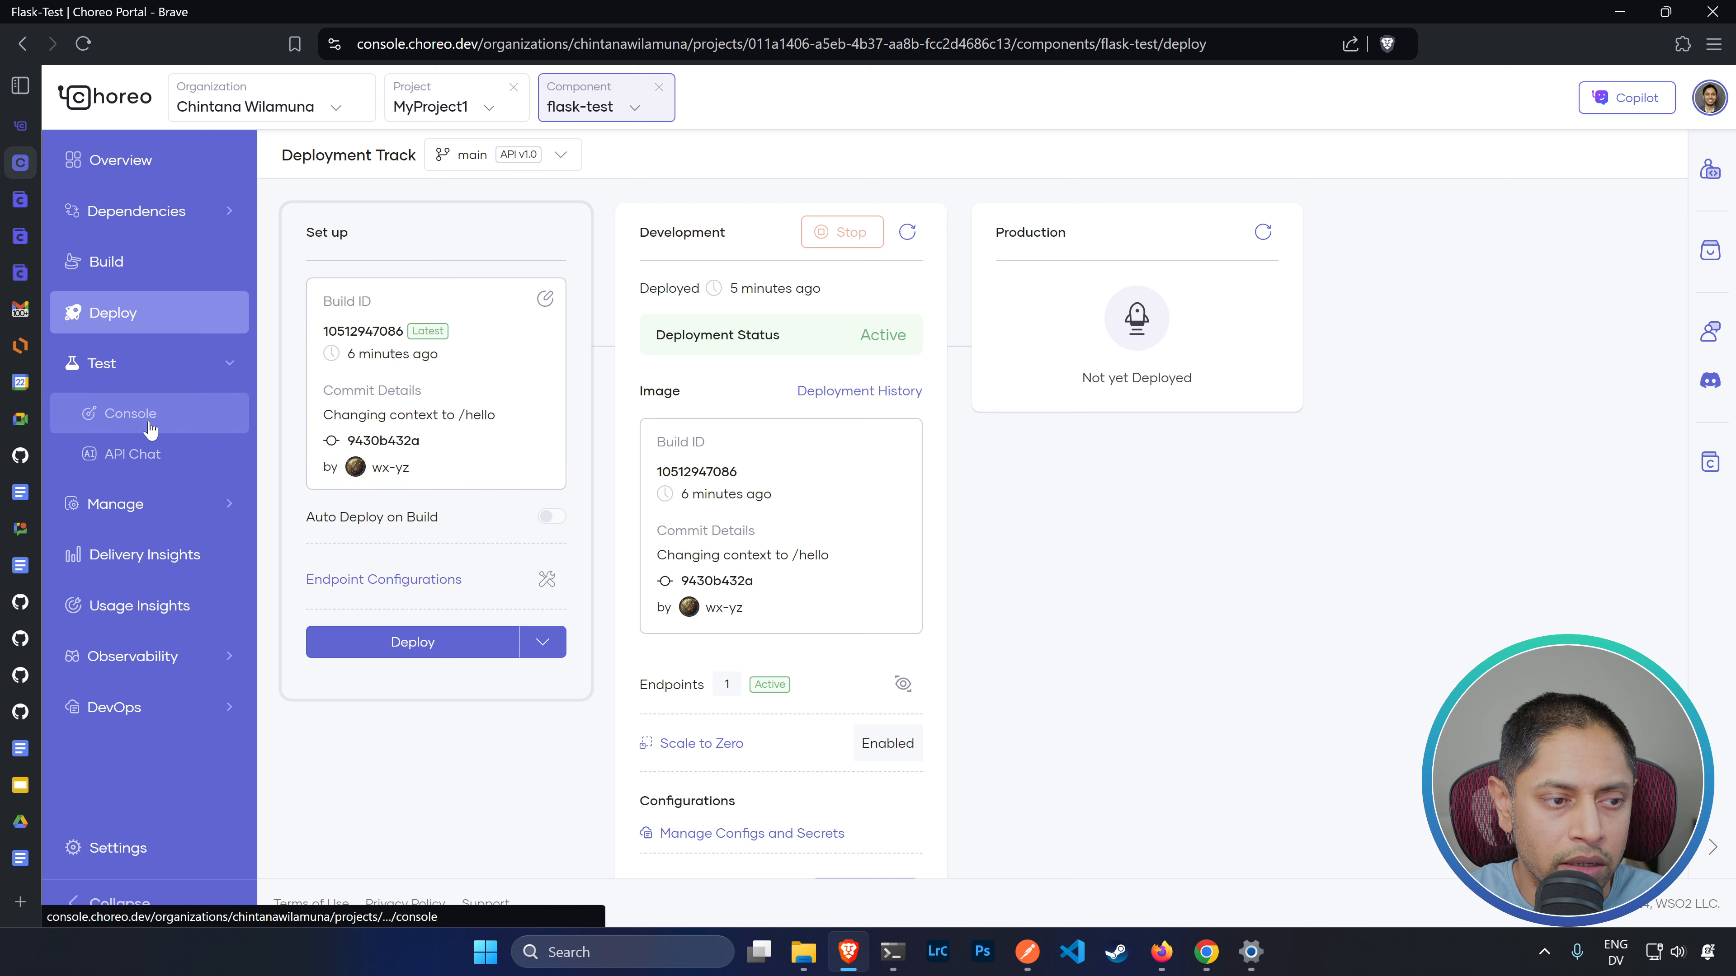
{"action": "left_click", "coordinate": [130, 415]}
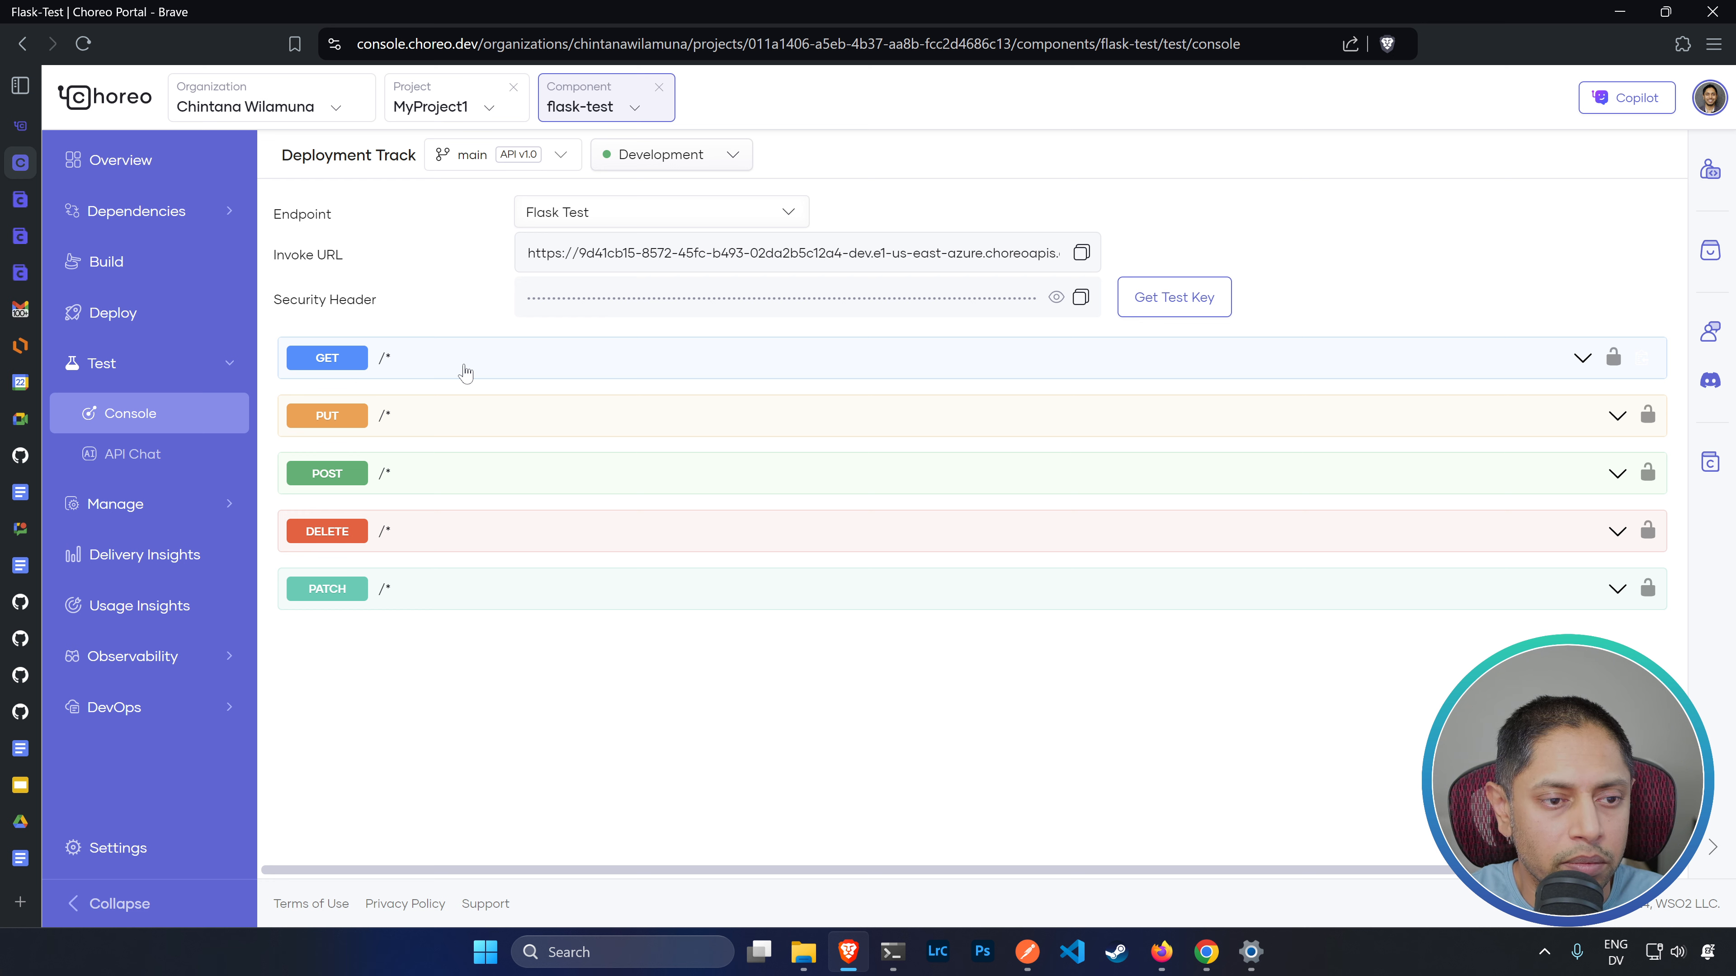
{"action": "left_click", "coordinate": [487, 371]}
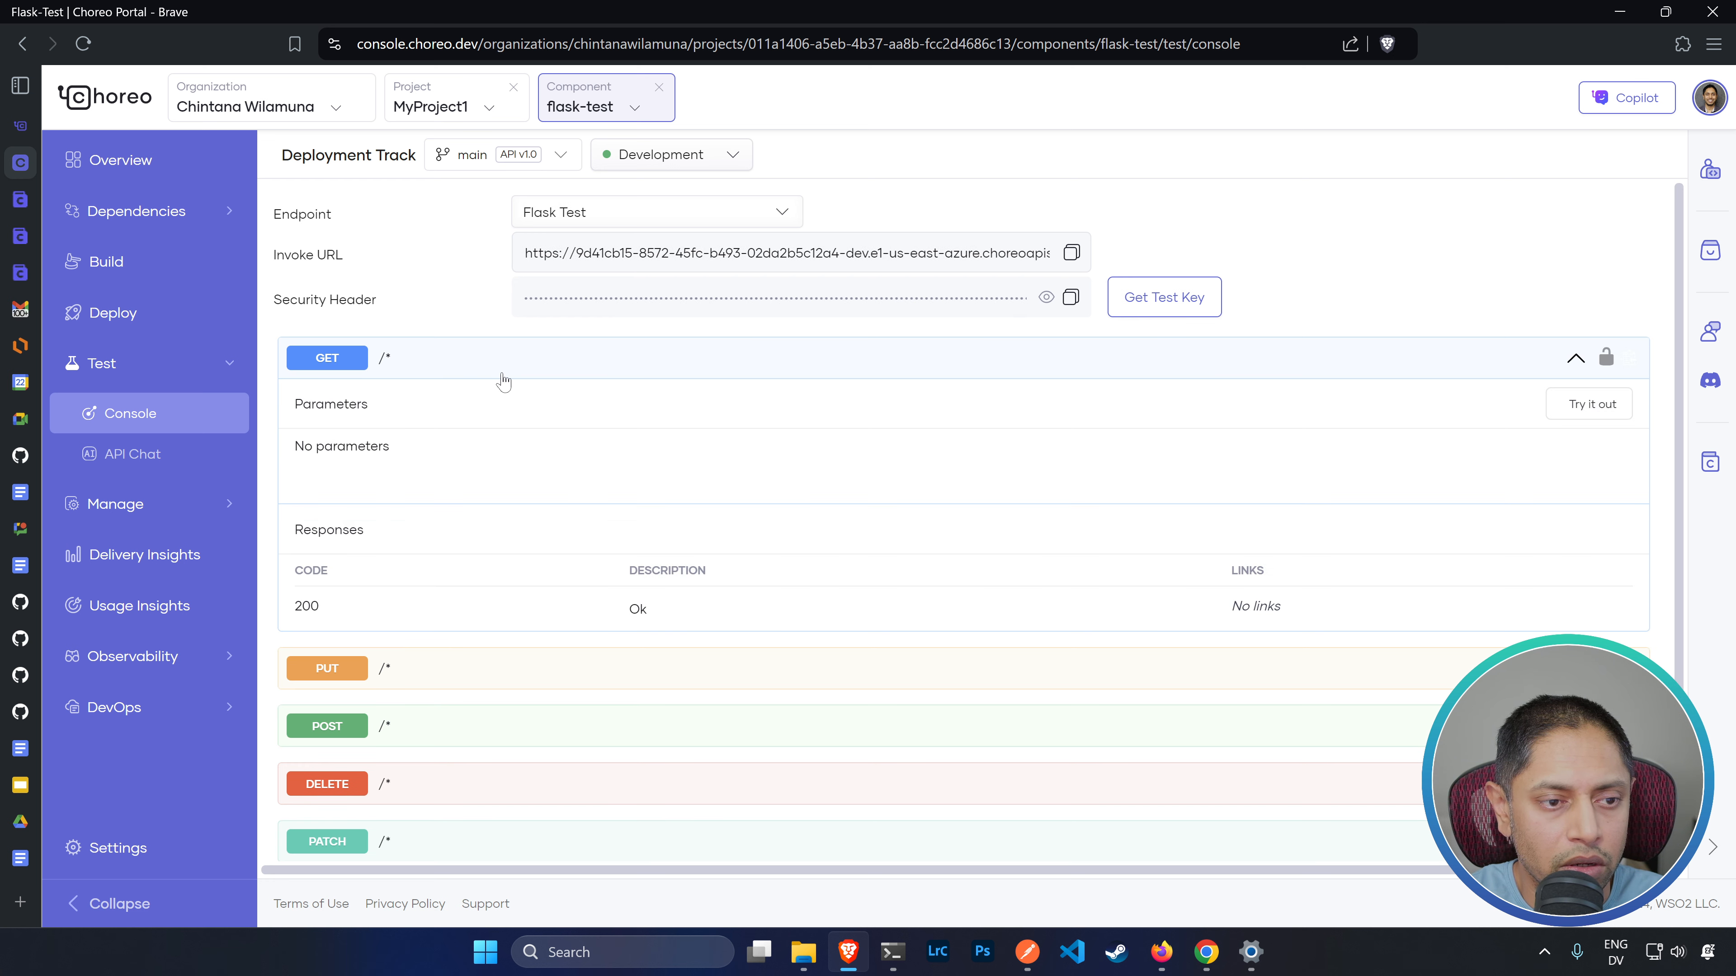
{"action": "left_click", "coordinate": [1575, 405]}
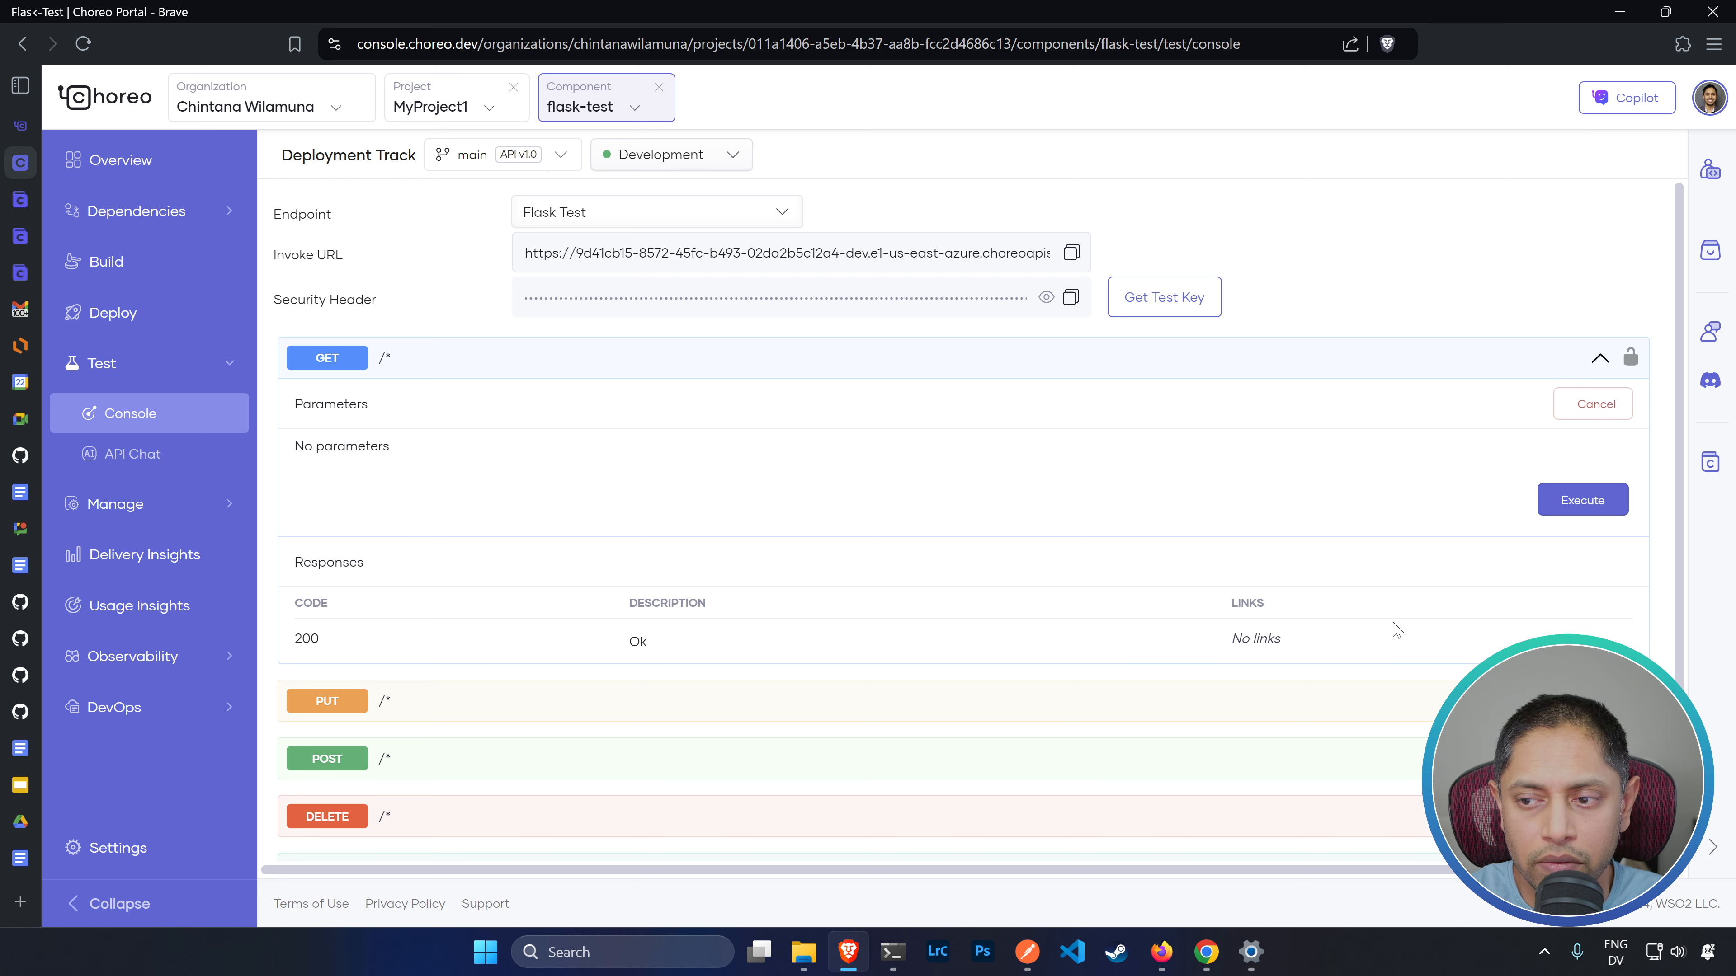
{"action": "left_click", "coordinate": [1546, 507]}
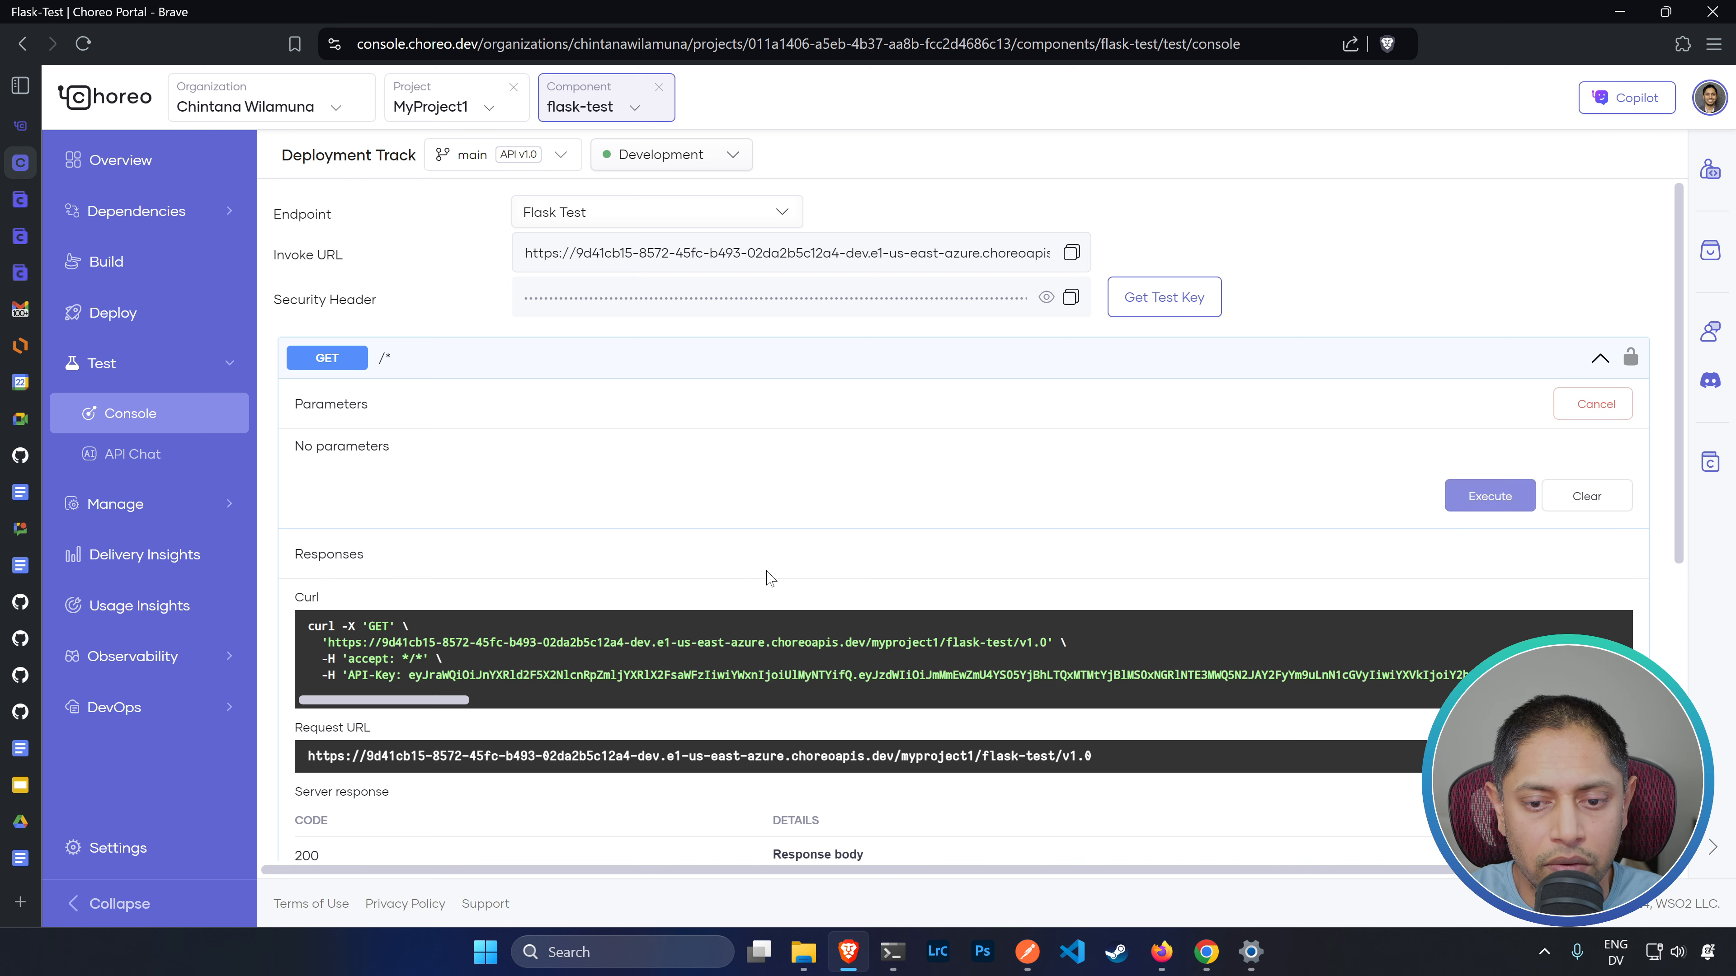
{"action": "scroll", "coordinate": [891, 573], "scroll_direction": "down", "scroll_amount": 5}
{"action": "left_click_drag", "start_coordinate": [907, 477], "coordinate": [784, 477]}
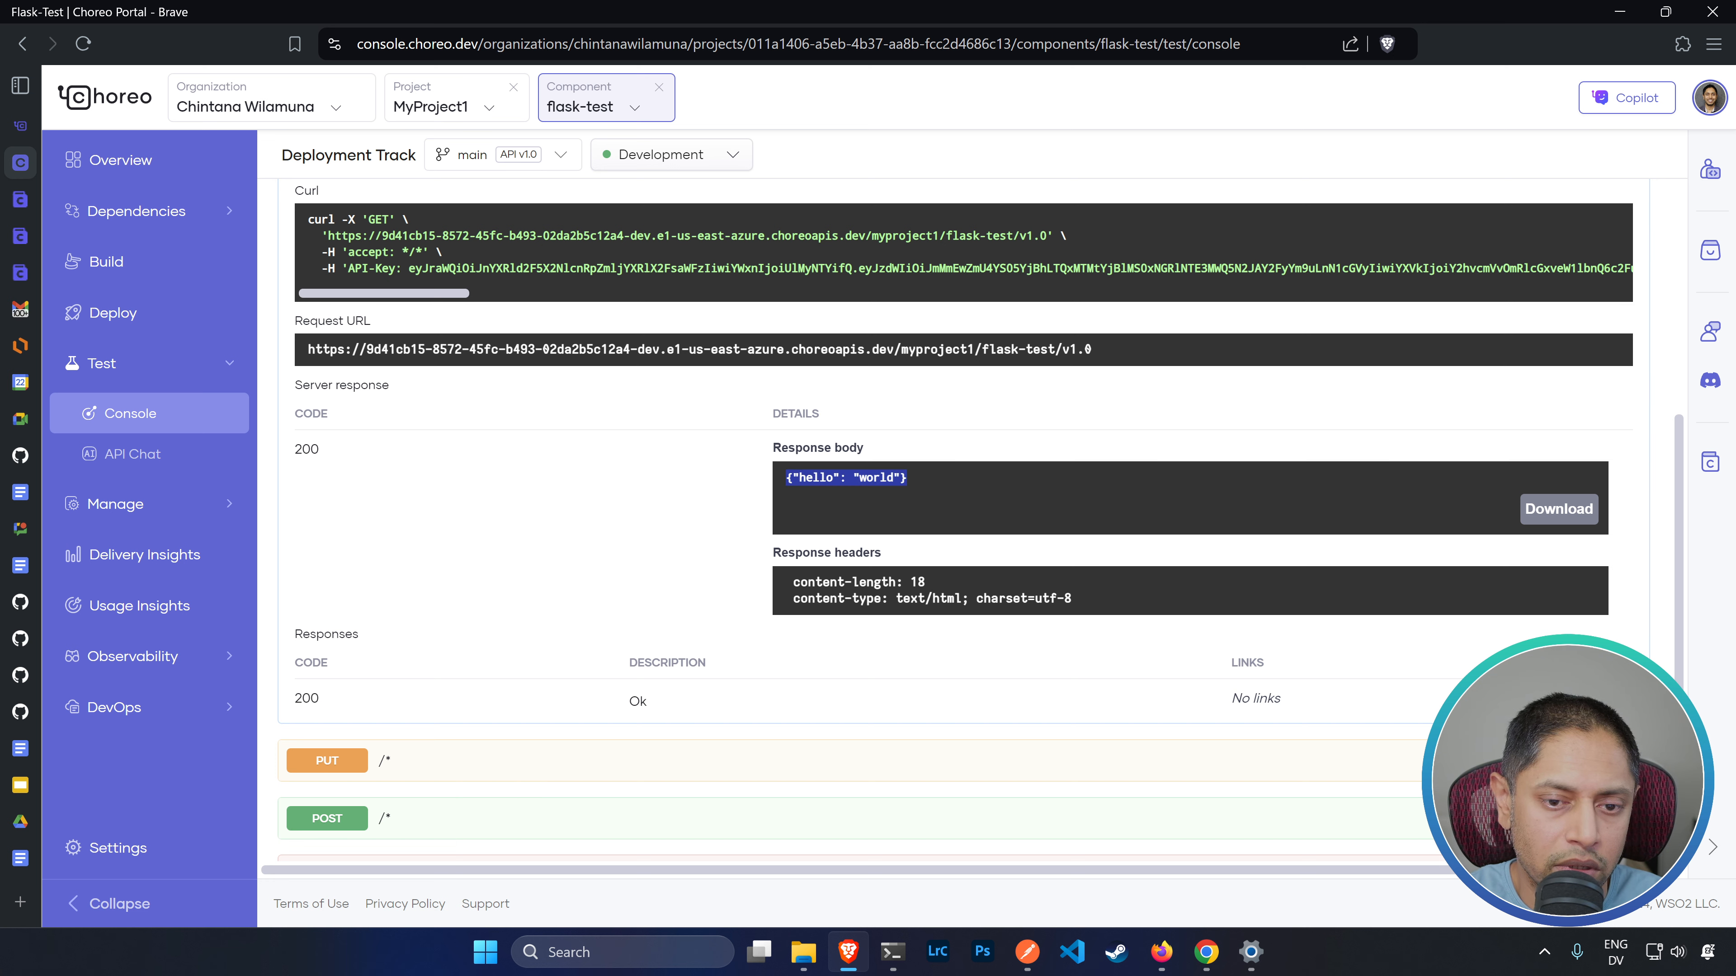
{"action": "scroll", "coordinate": [731, 565], "scroll_direction": "up", "scroll_amount": 5}
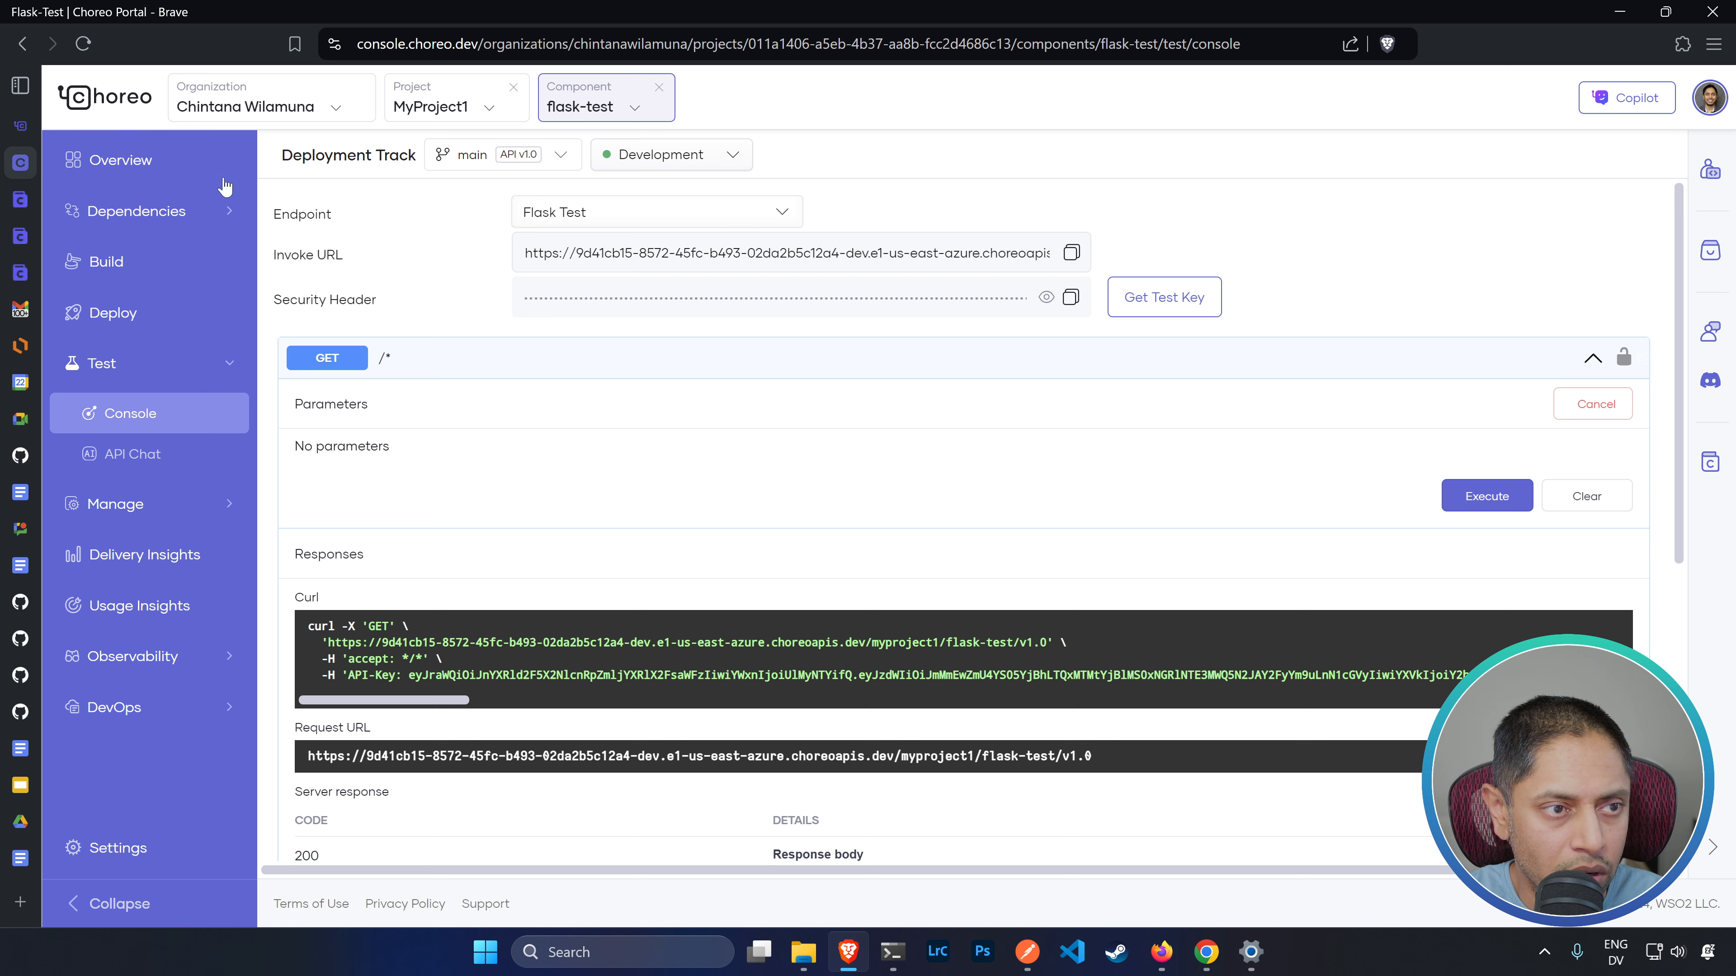
- Open the Flask-Test component overview and examine the project and public URLs of its development endpoint
{"action": "left_click", "coordinate": [179, 171]}
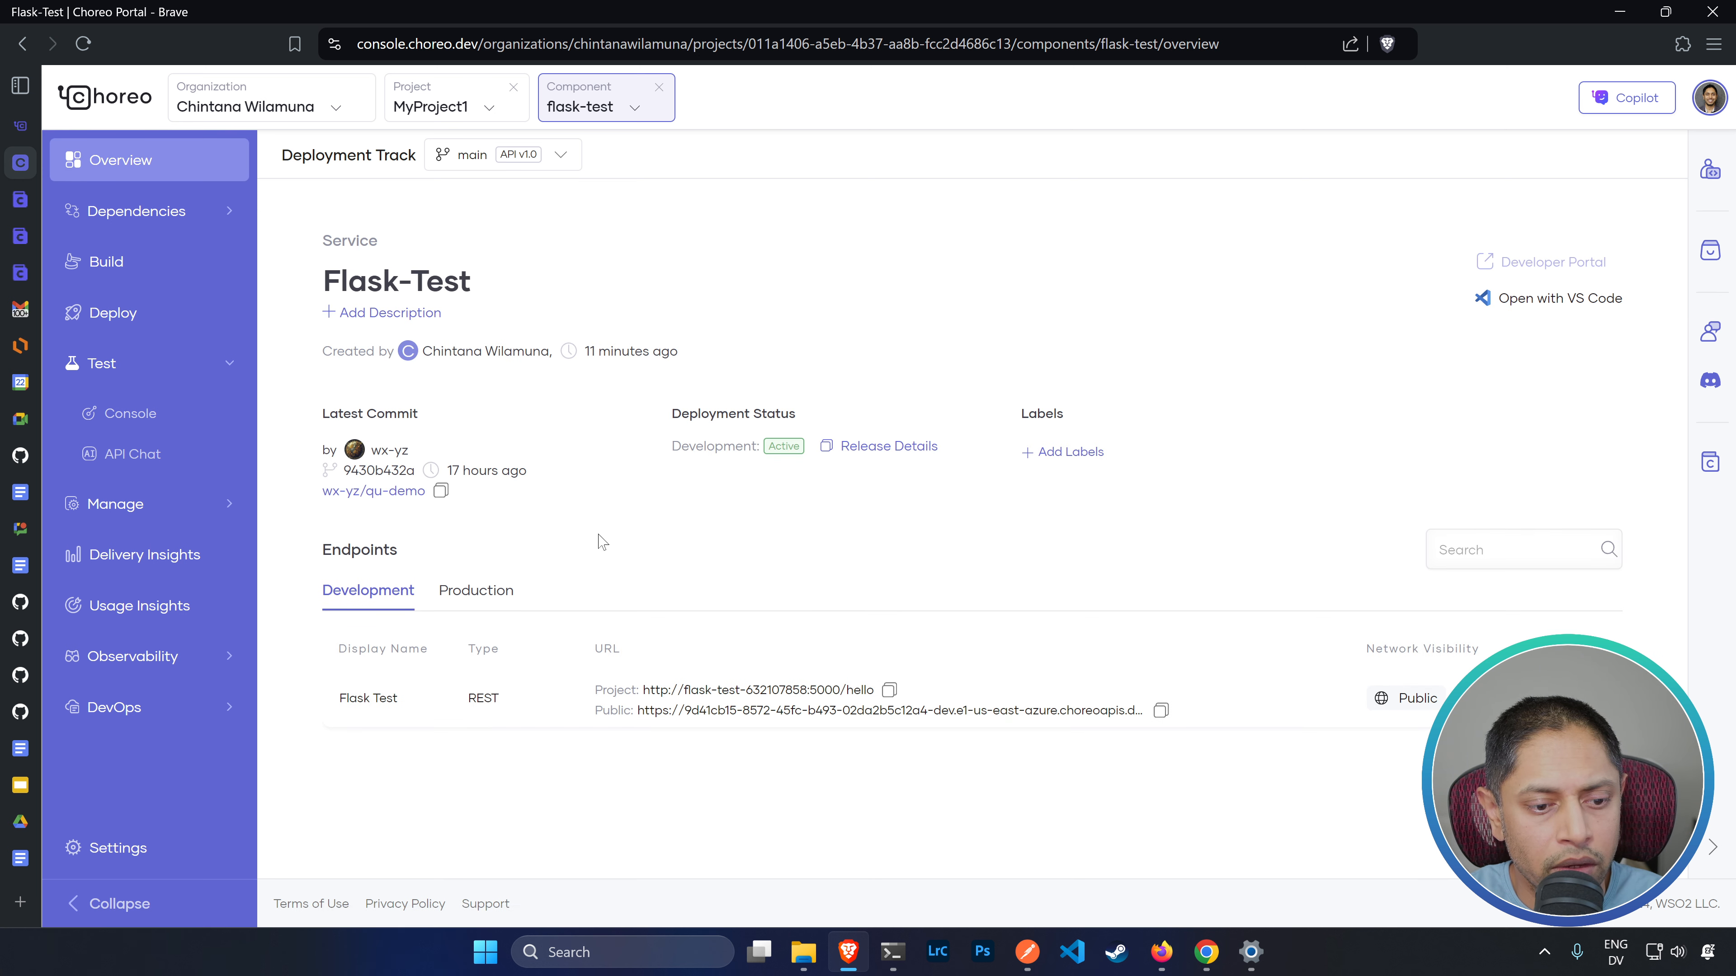
{"action": "left_click_drag", "start_coordinate": [592, 697], "coordinate": [876, 694]}
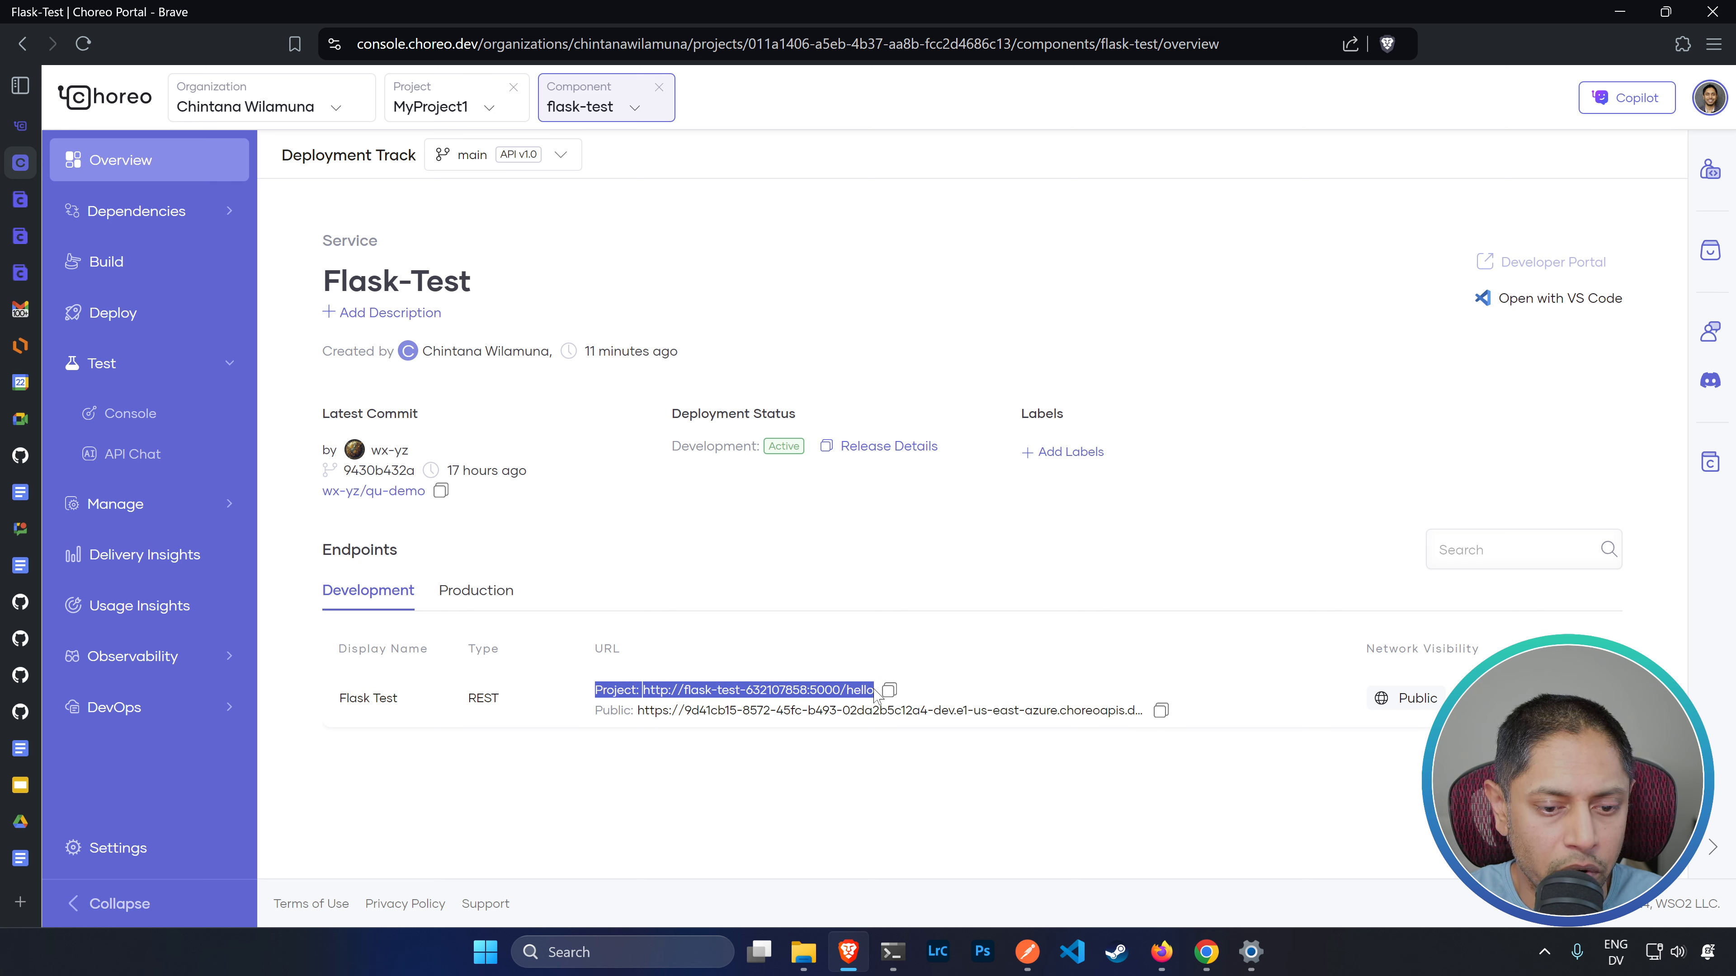
{"action": "left_click_drag", "start_coordinate": [593, 711], "coordinate": [1092, 711]}
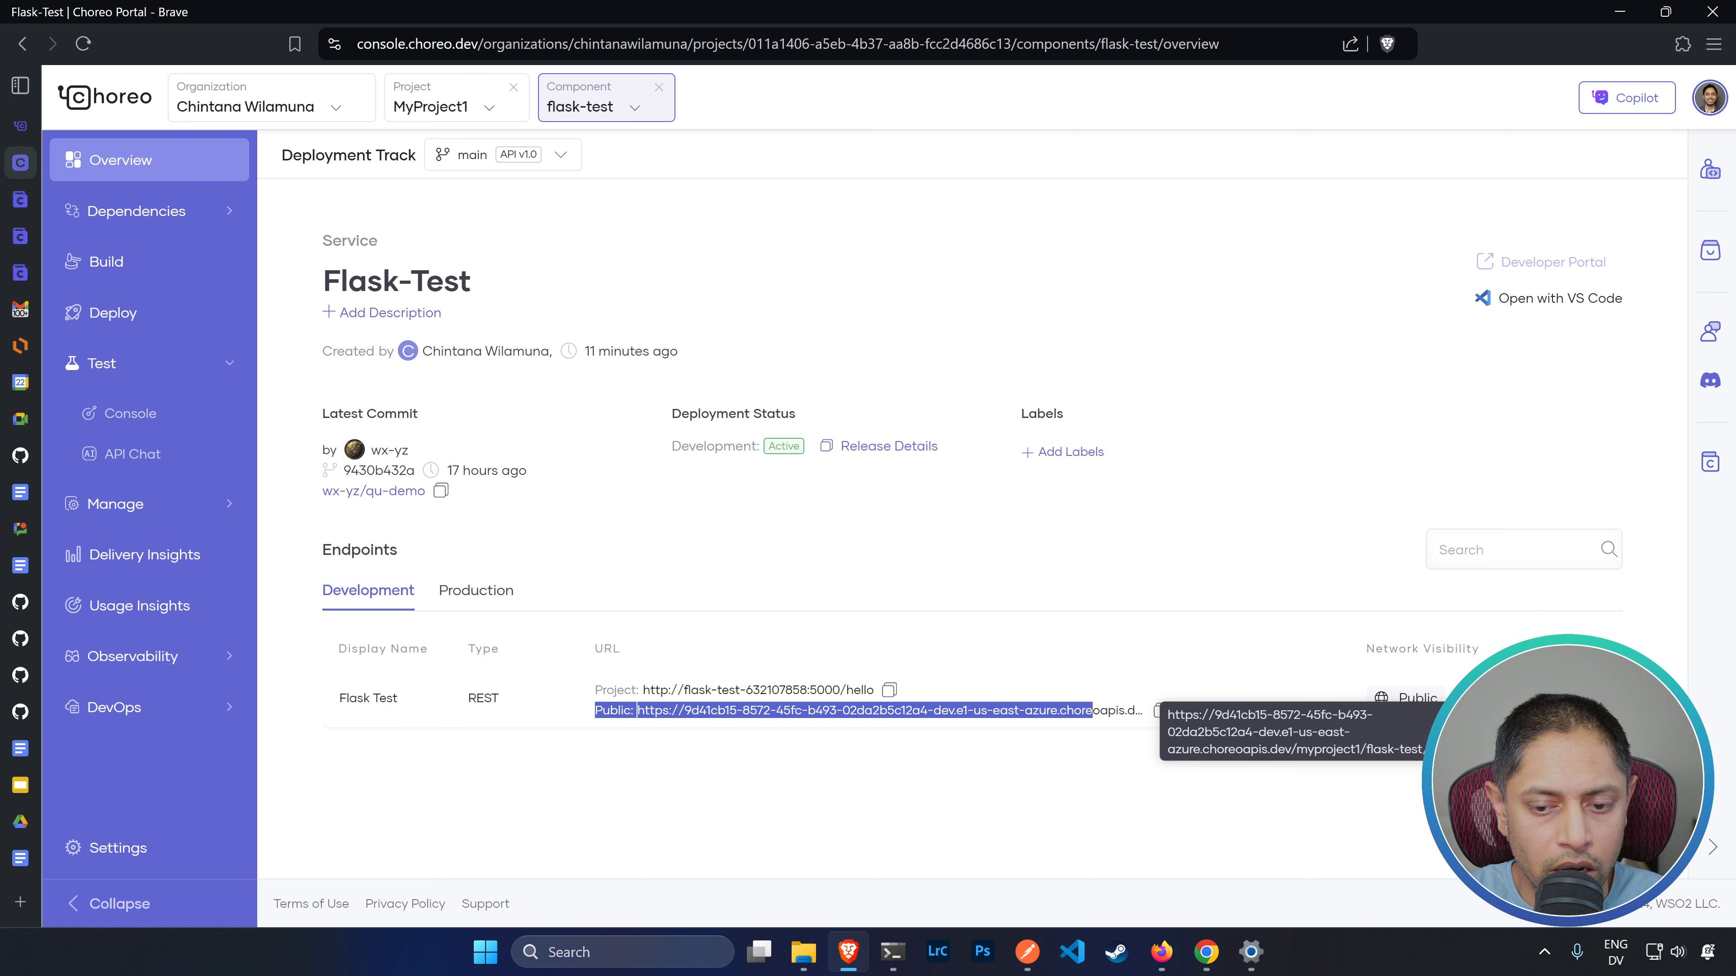
{"action": "left_click", "coordinate": [1093, 711]}
{"action": "left_click_drag", "start_coordinate": [593, 711], "coordinate": [641, 712]}
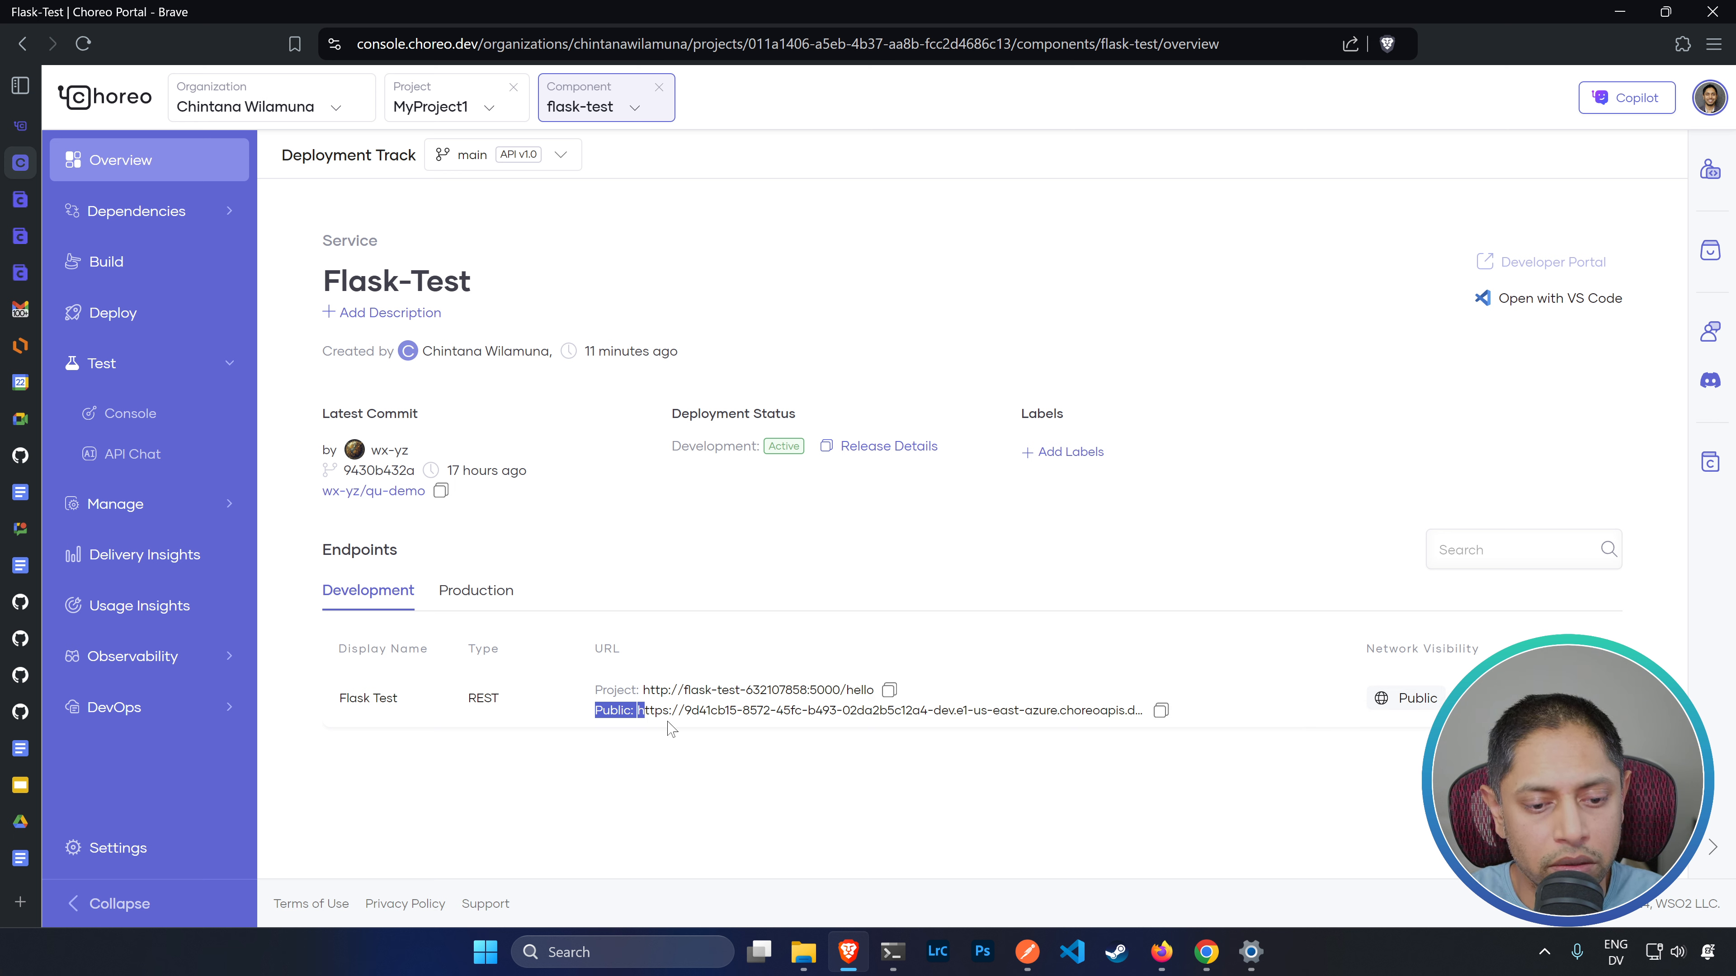
- Switch back to the terminal and reopen .choreo/endpoints.yaml in vi to check the network visibility setting
{"action": "left_click", "coordinate": [892, 952]}
{"action": "key", "text": "Up"}
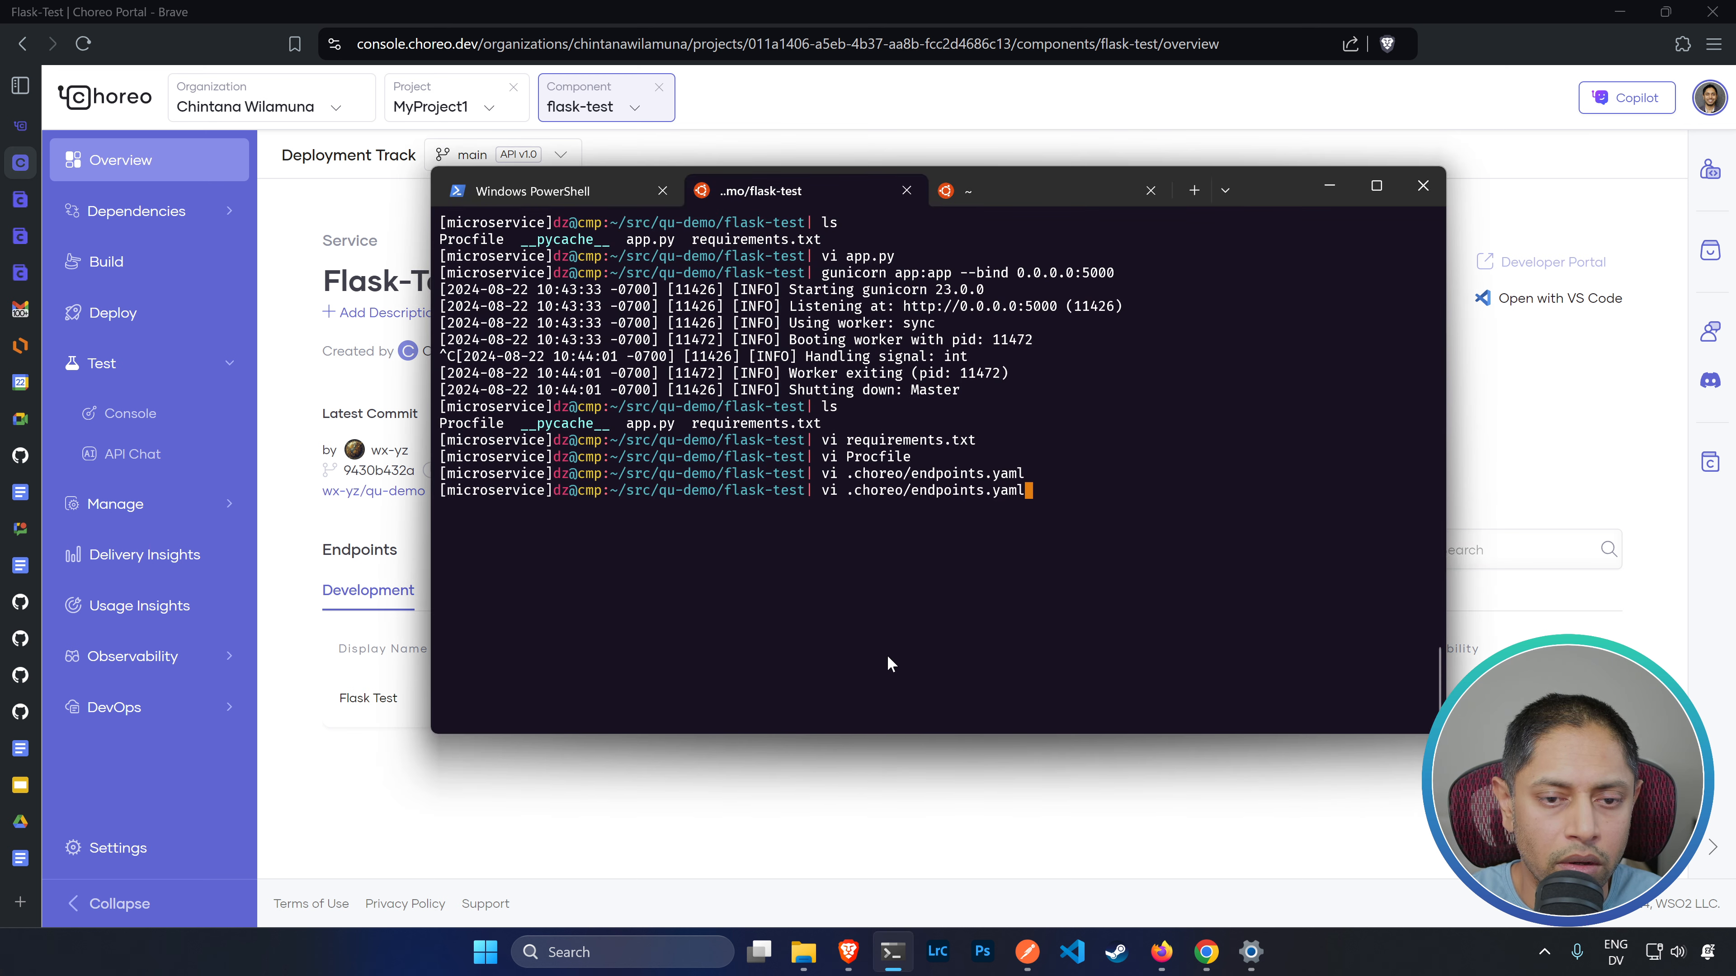
{"action": "key", "text": "Return"}
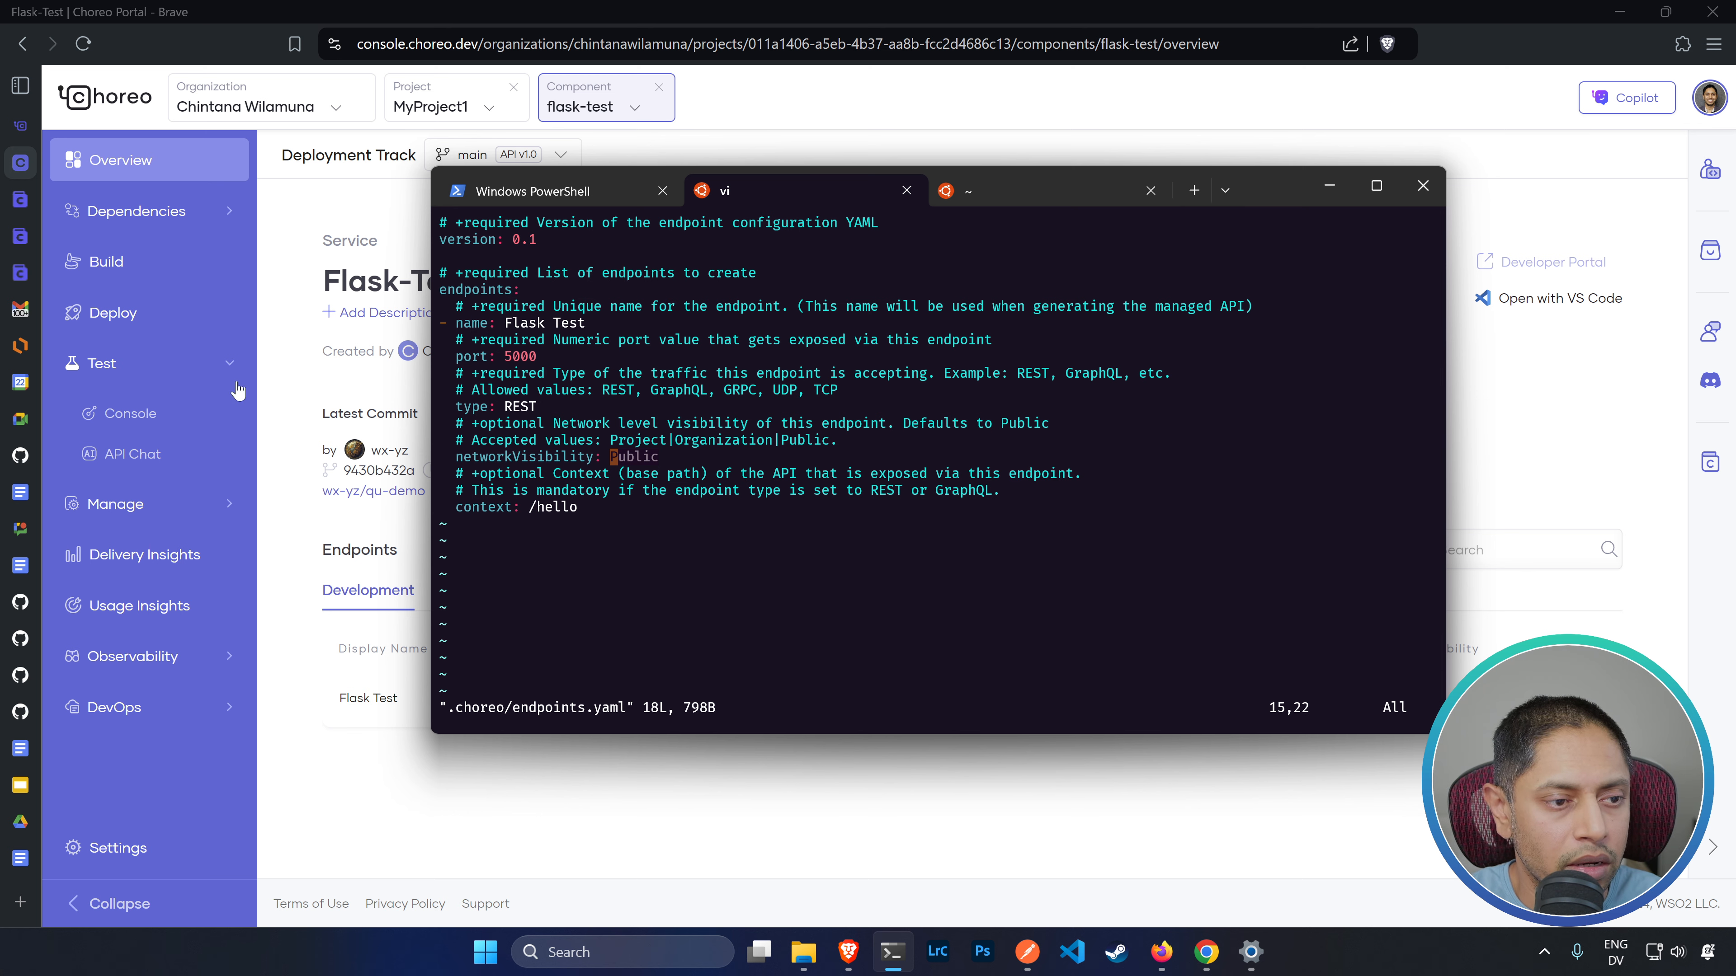
- Return to Choreo in the browser and open the test console of the flask-test component
{"action": "left_click", "coordinate": [132, 419]}
{"action": "left_click", "coordinate": [132, 419]}
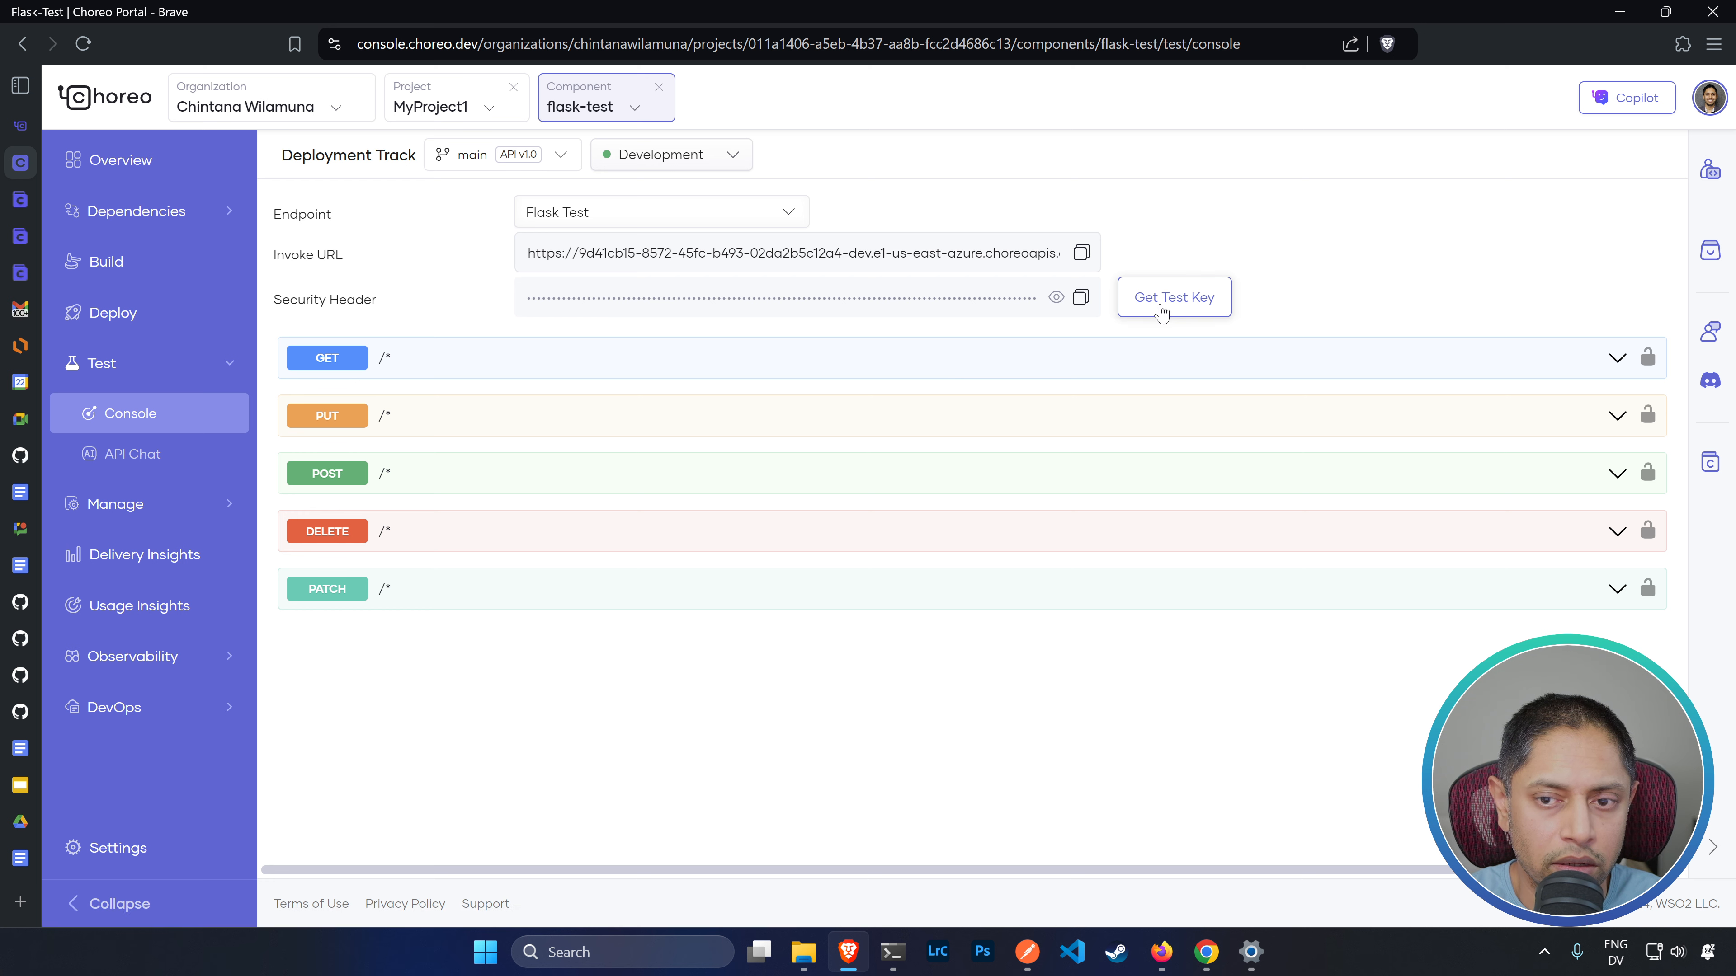
- Run the GET /* request in the flask-test test console and examine its curl command and response body
{"action": "left_click", "coordinate": [499, 369]}
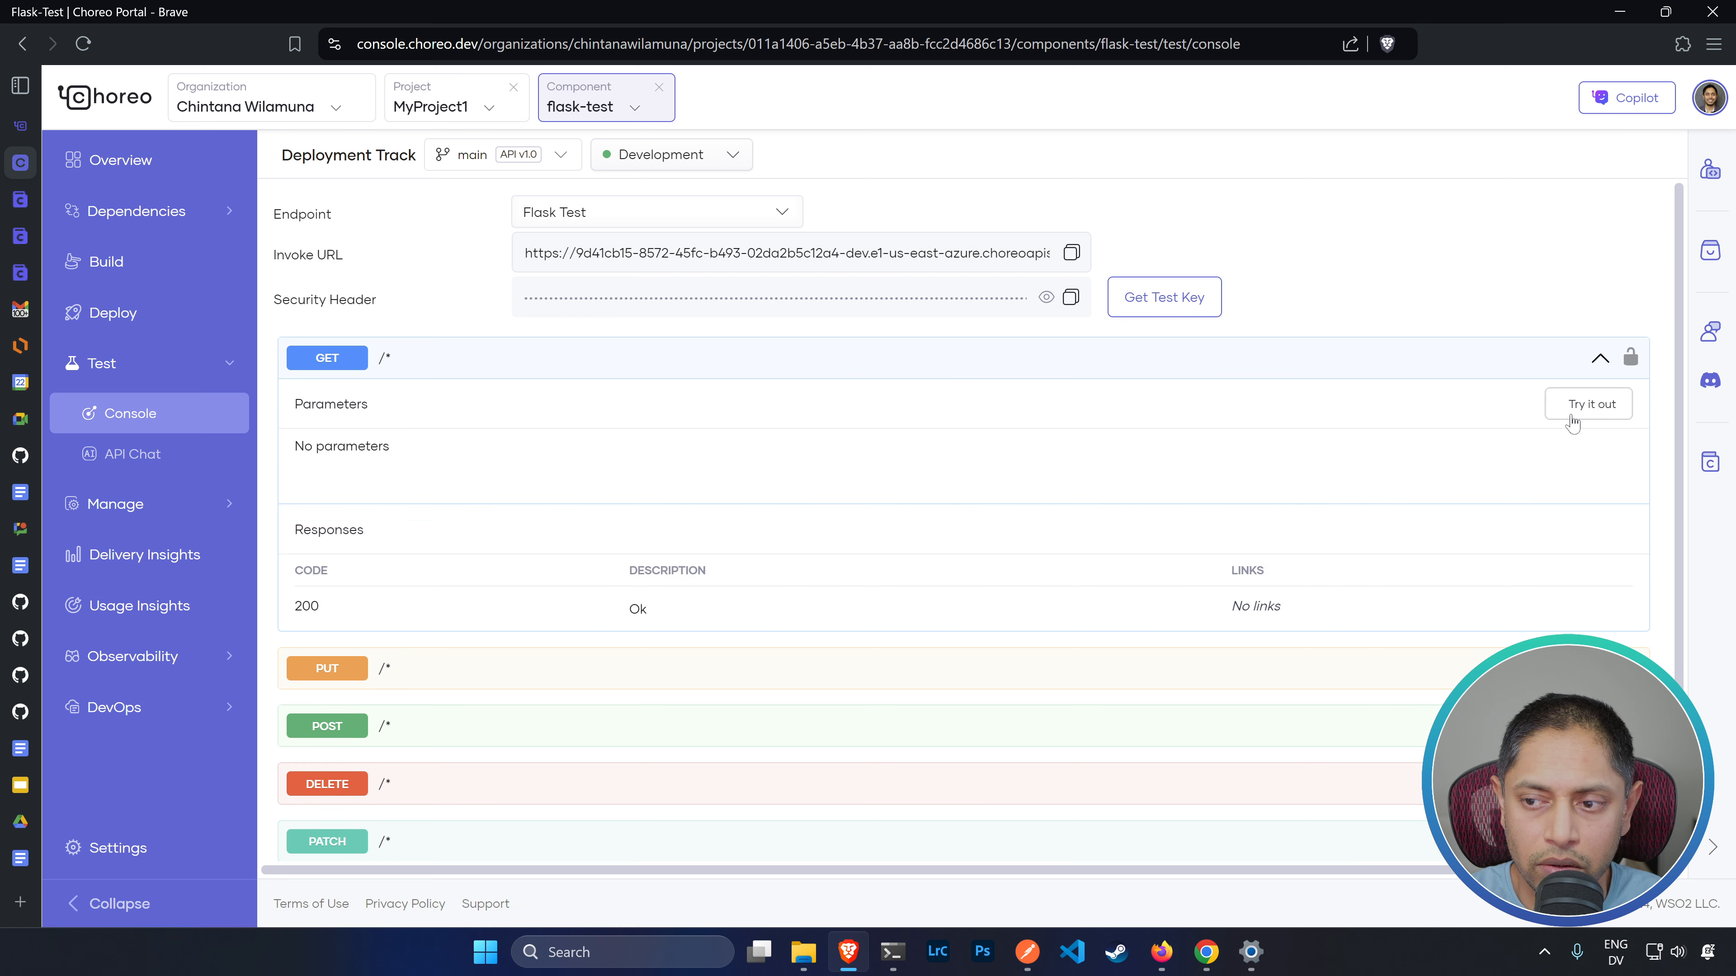
{"action": "left_click", "coordinate": [1585, 403]}
{"action": "left_click", "coordinate": [1580, 500]}
{"action": "scroll", "coordinate": [771, 610], "scroll_direction": "down", "scroll_amount": 5}
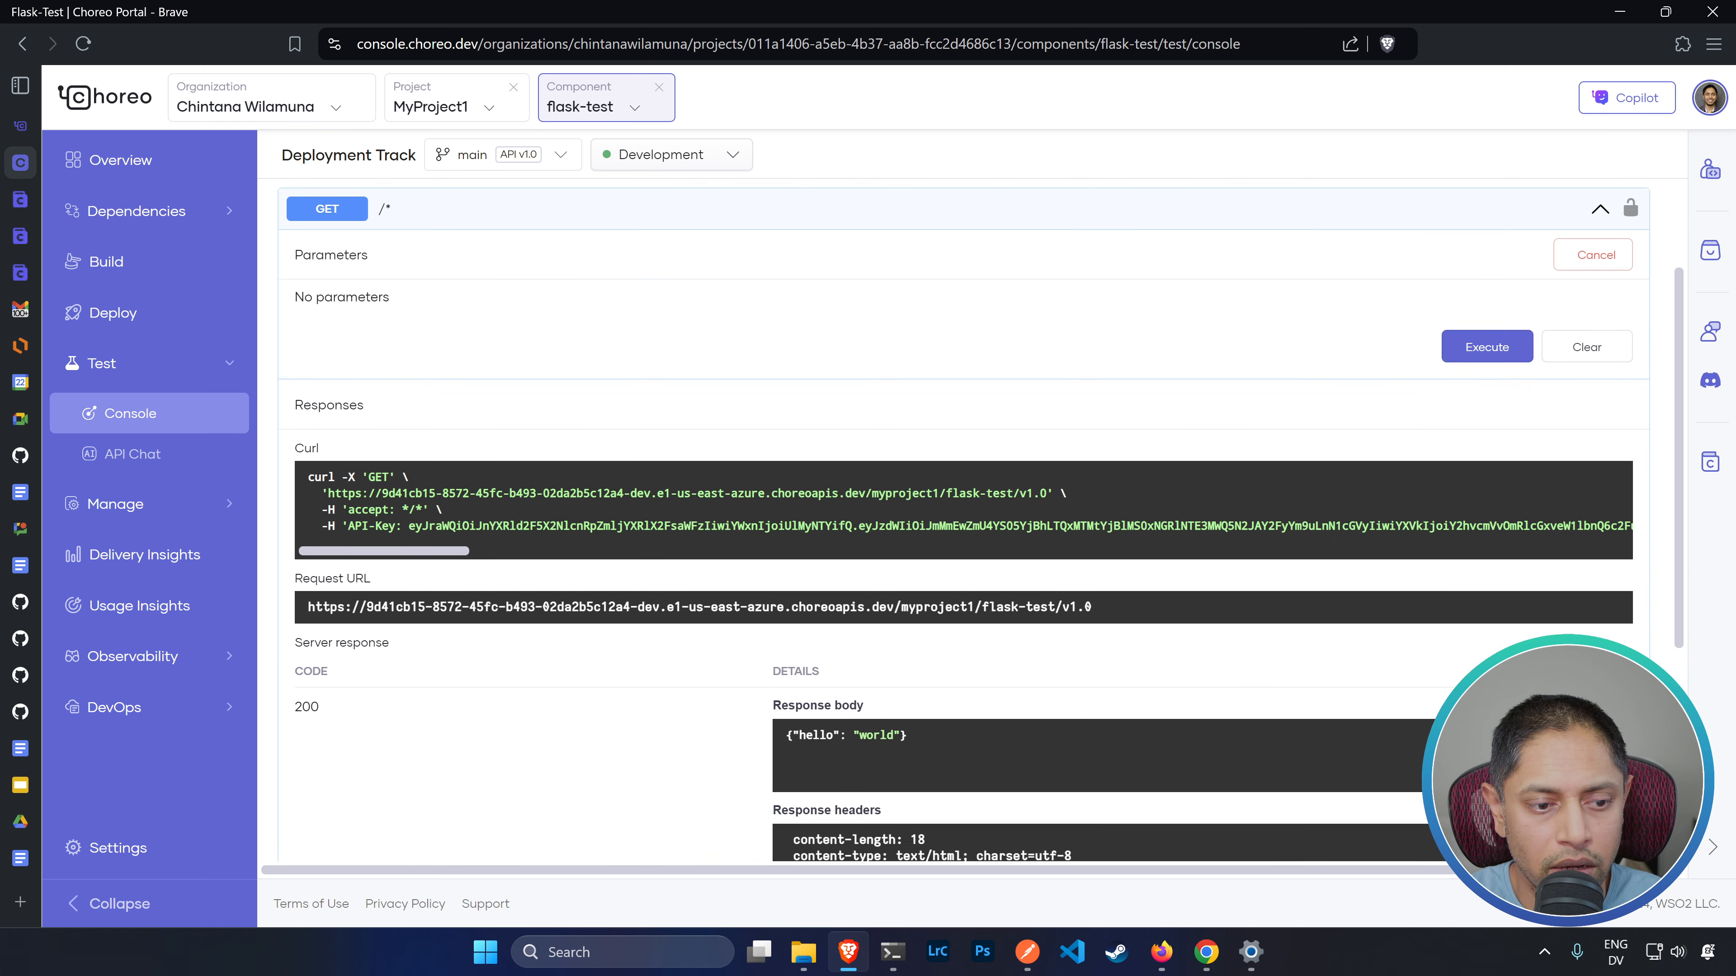
{"action": "scroll", "coordinate": [770, 611], "scroll_direction": "up", "scroll_amount": 3}
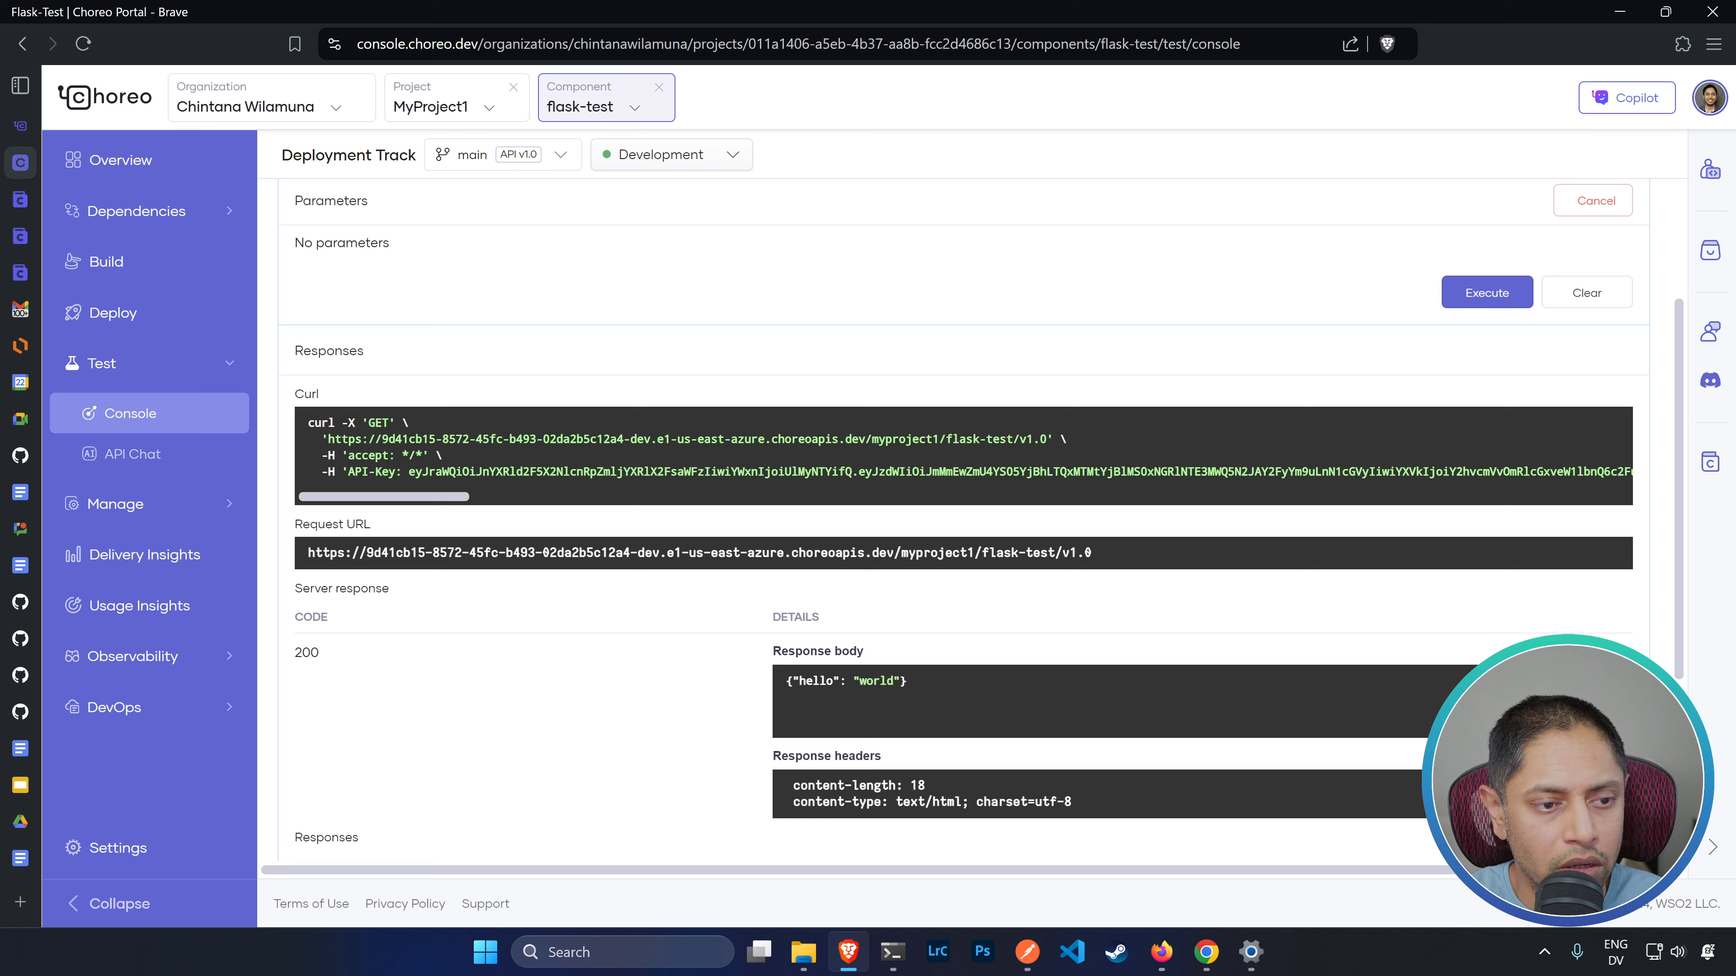
- Copy the complete curl command generated for the GET /* request
{"action": "left_click_drag", "start_coordinate": [309, 428], "coordinate": [1626, 476]}
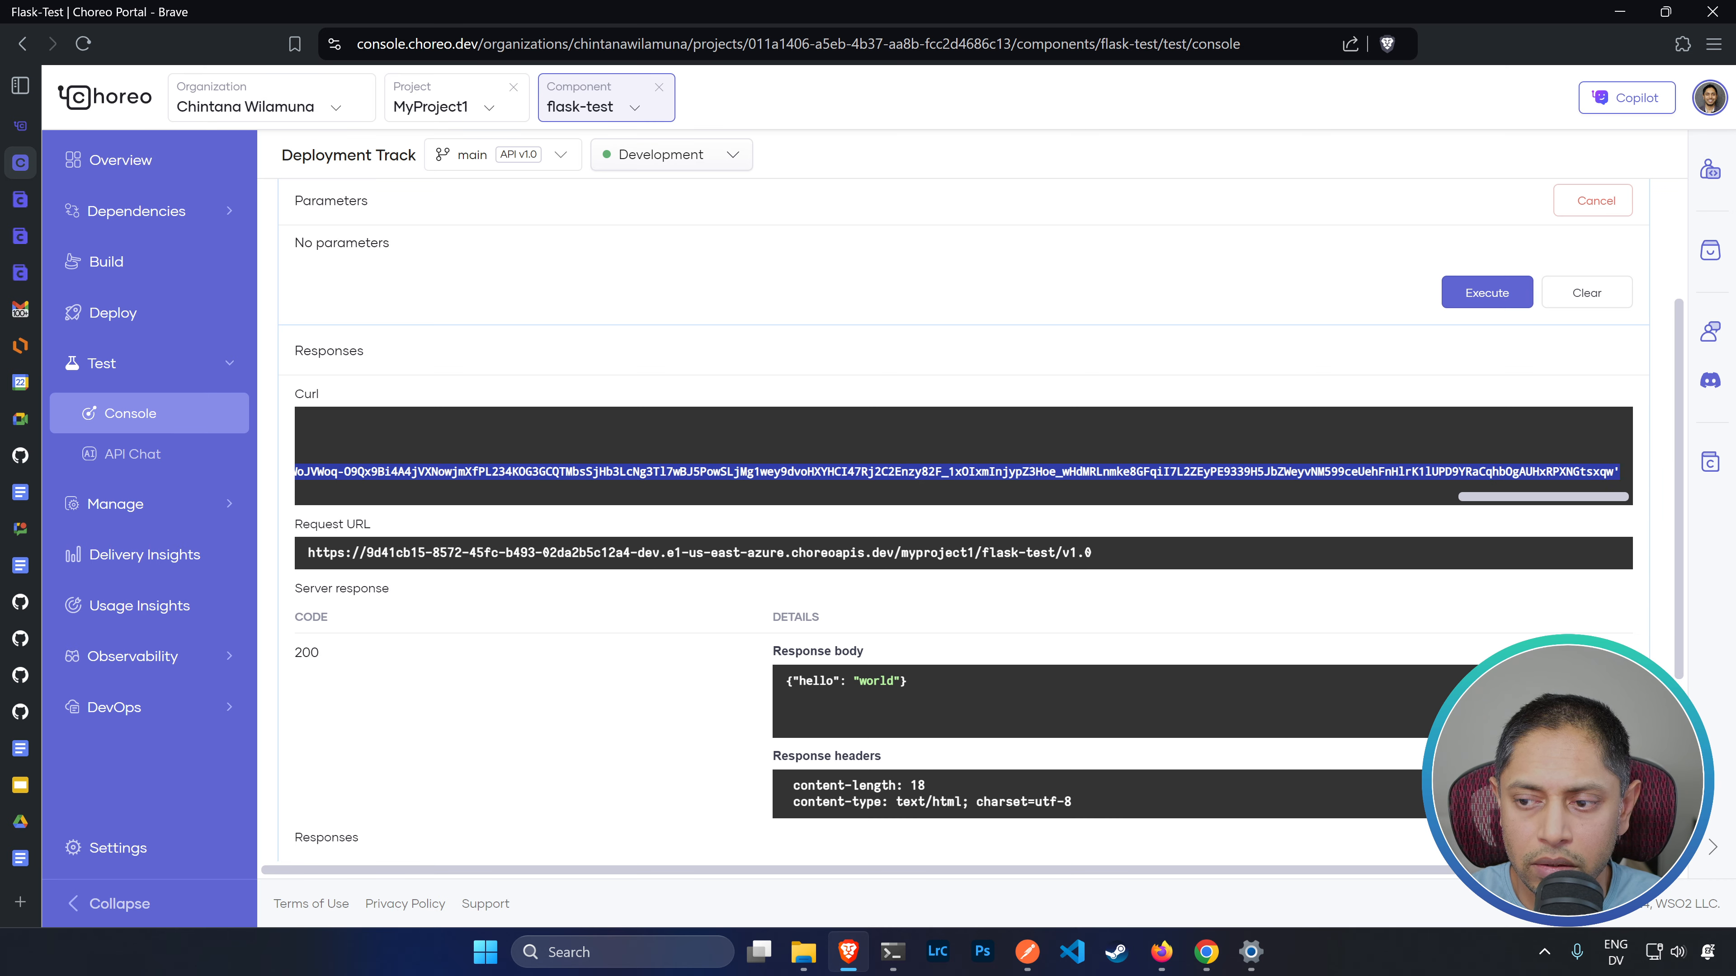
{"action": "right_click", "coordinate": [1621, 469]}
{"action": "left_click", "coordinate": [1524, 489]}
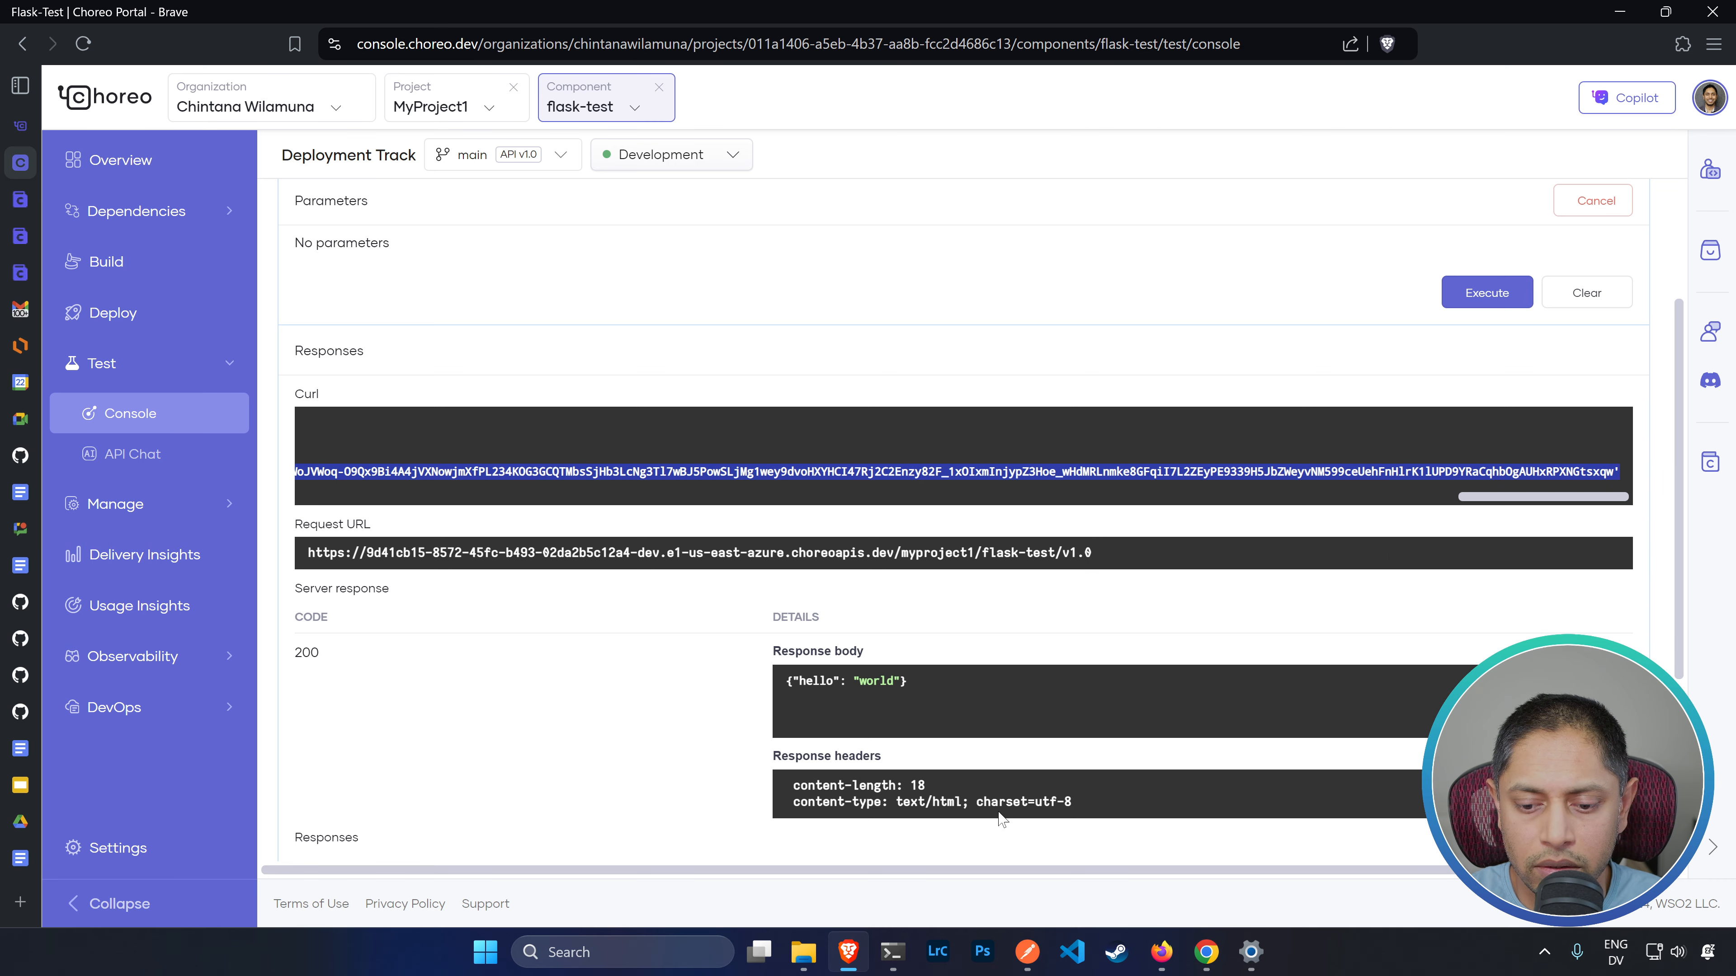
- Switch to the terminal, quit vi, clear the screen, and run the copied curl command including its API key
{"action": "left_click", "coordinate": [892, 952]}
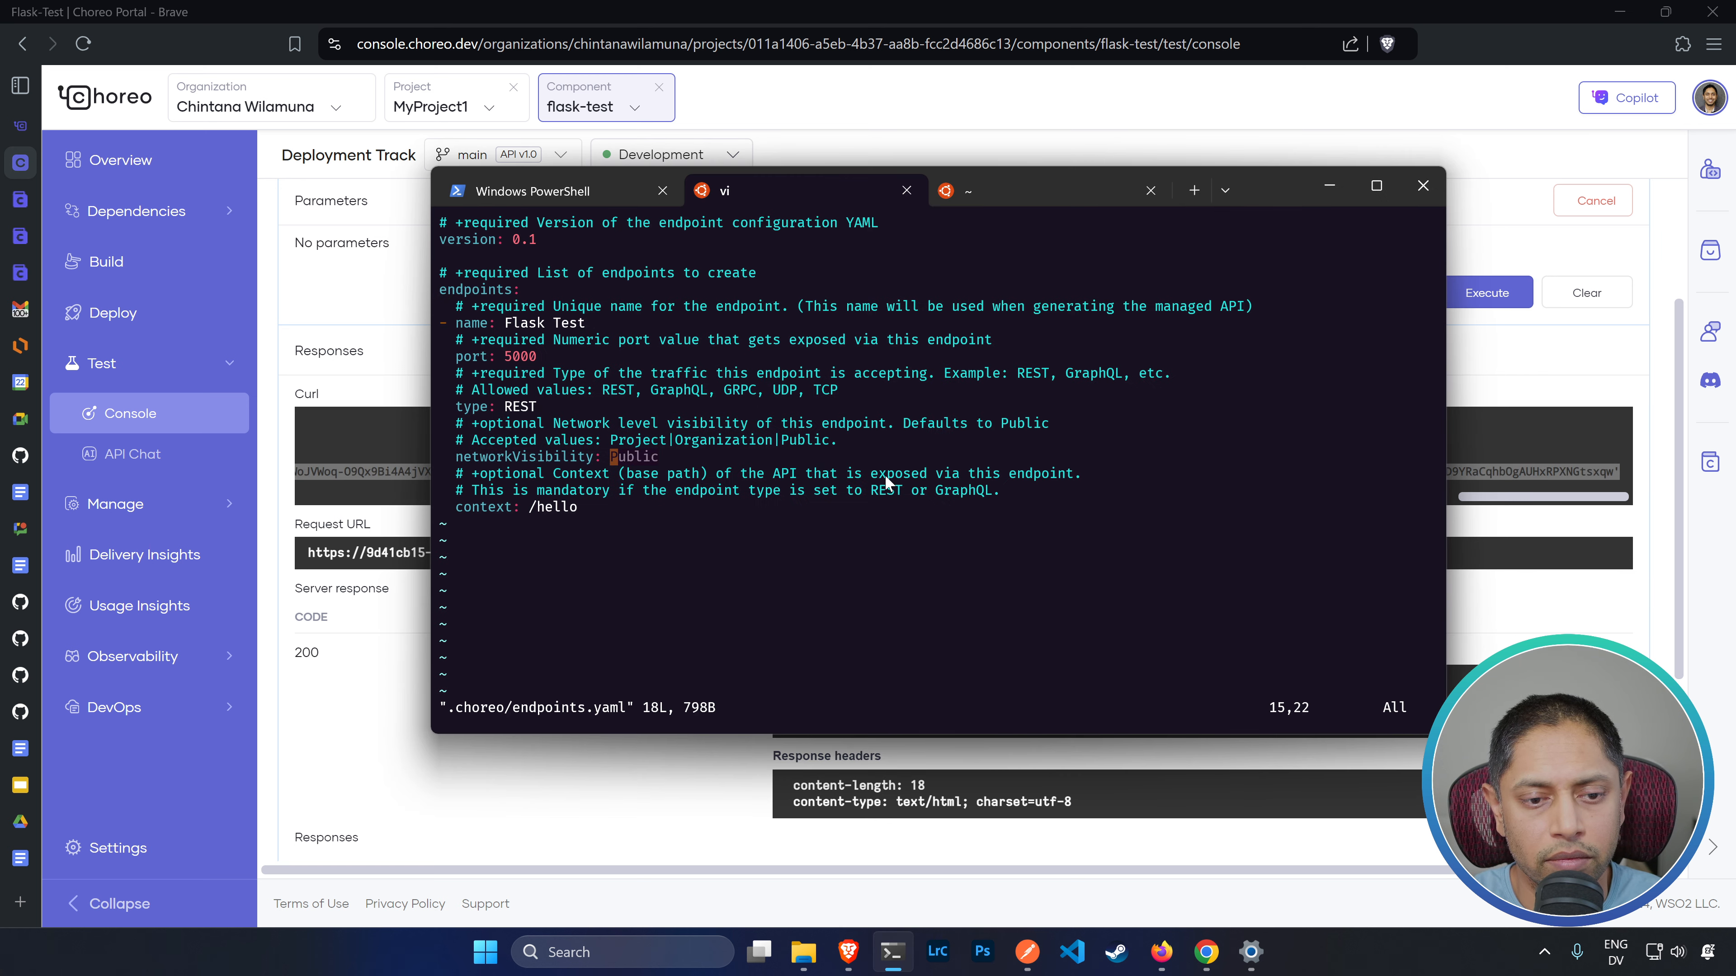
{"action": "type", "text": ":q"}
{"action": "key", "text": "Return"}
{"action": "key", "text": "ctrl+l"}
{"action": "key", "text": "ctrl+v"}
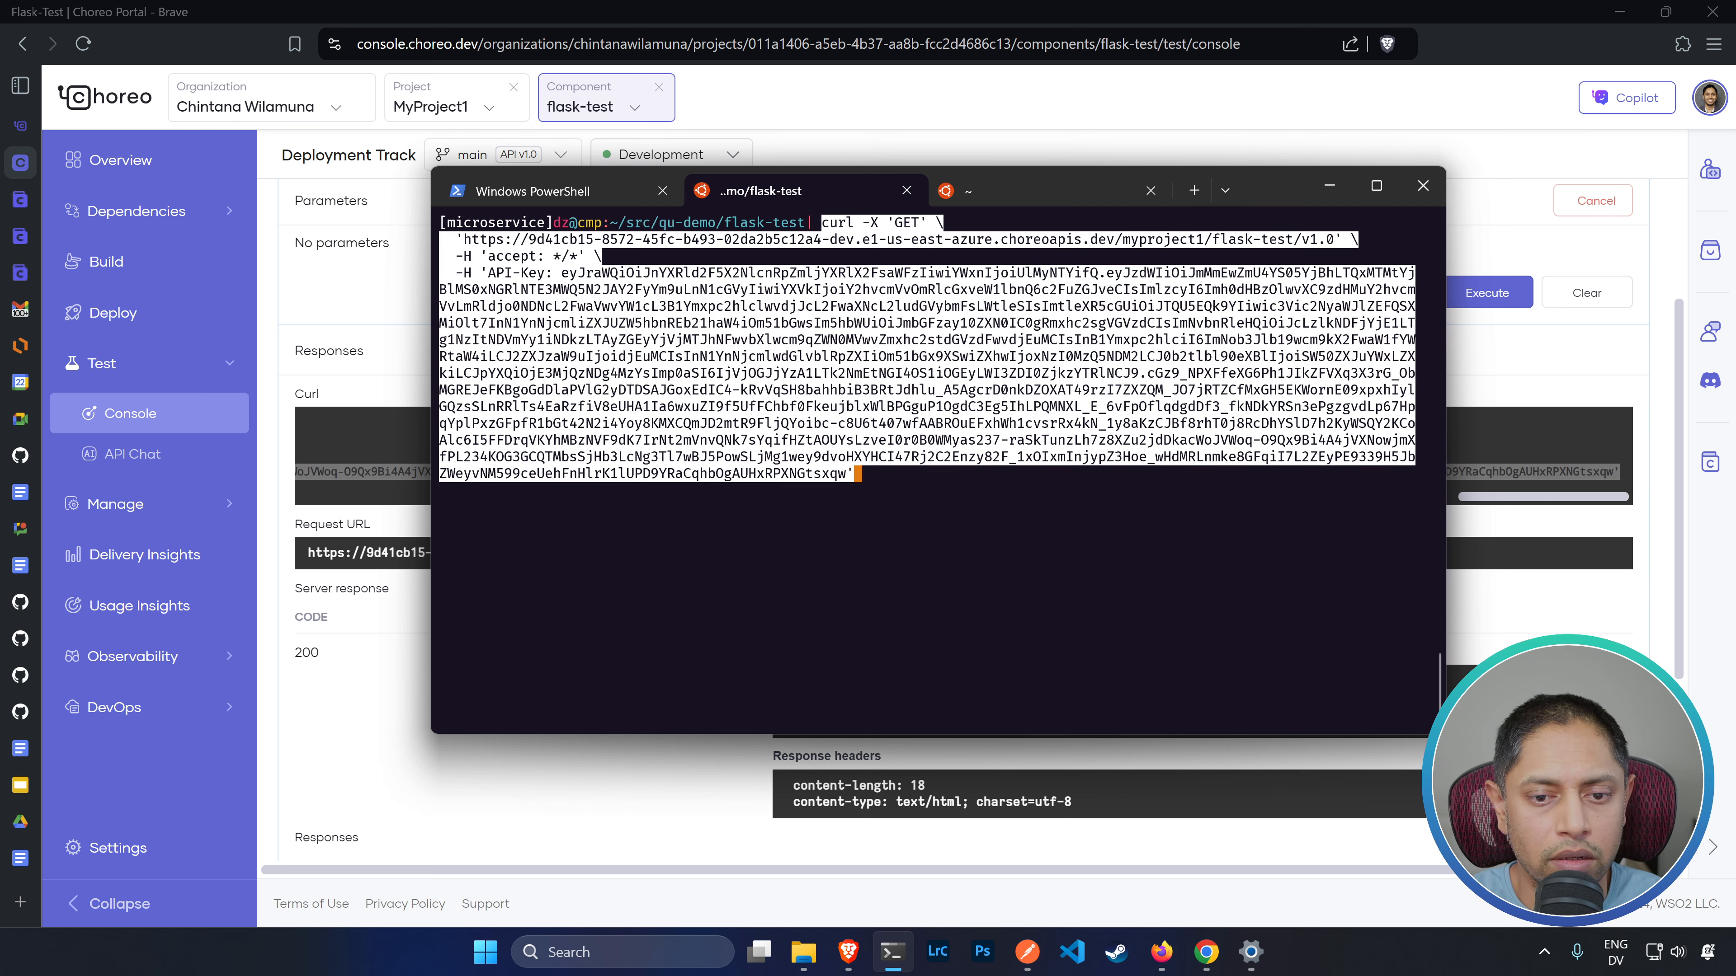
{"action": "key", "text": "Return"}
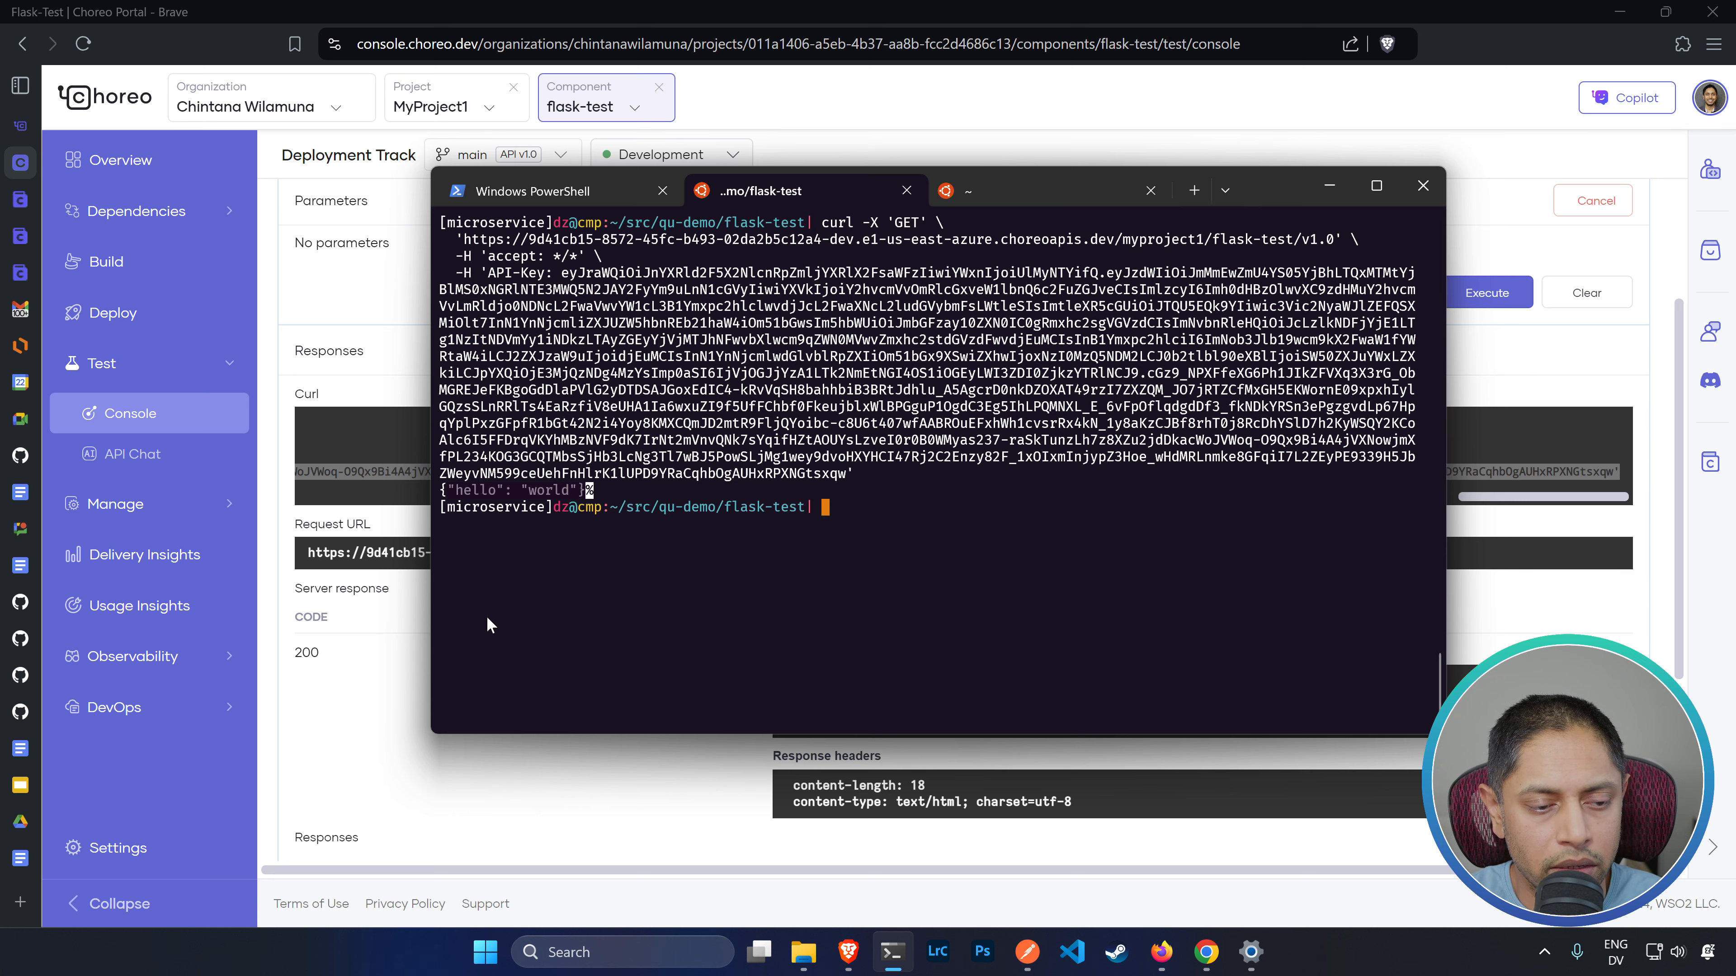
- Return to Choreo in the browser and review the beginning of the generated curl command
{"action": "left_click", "coordinate": [420, 526]}
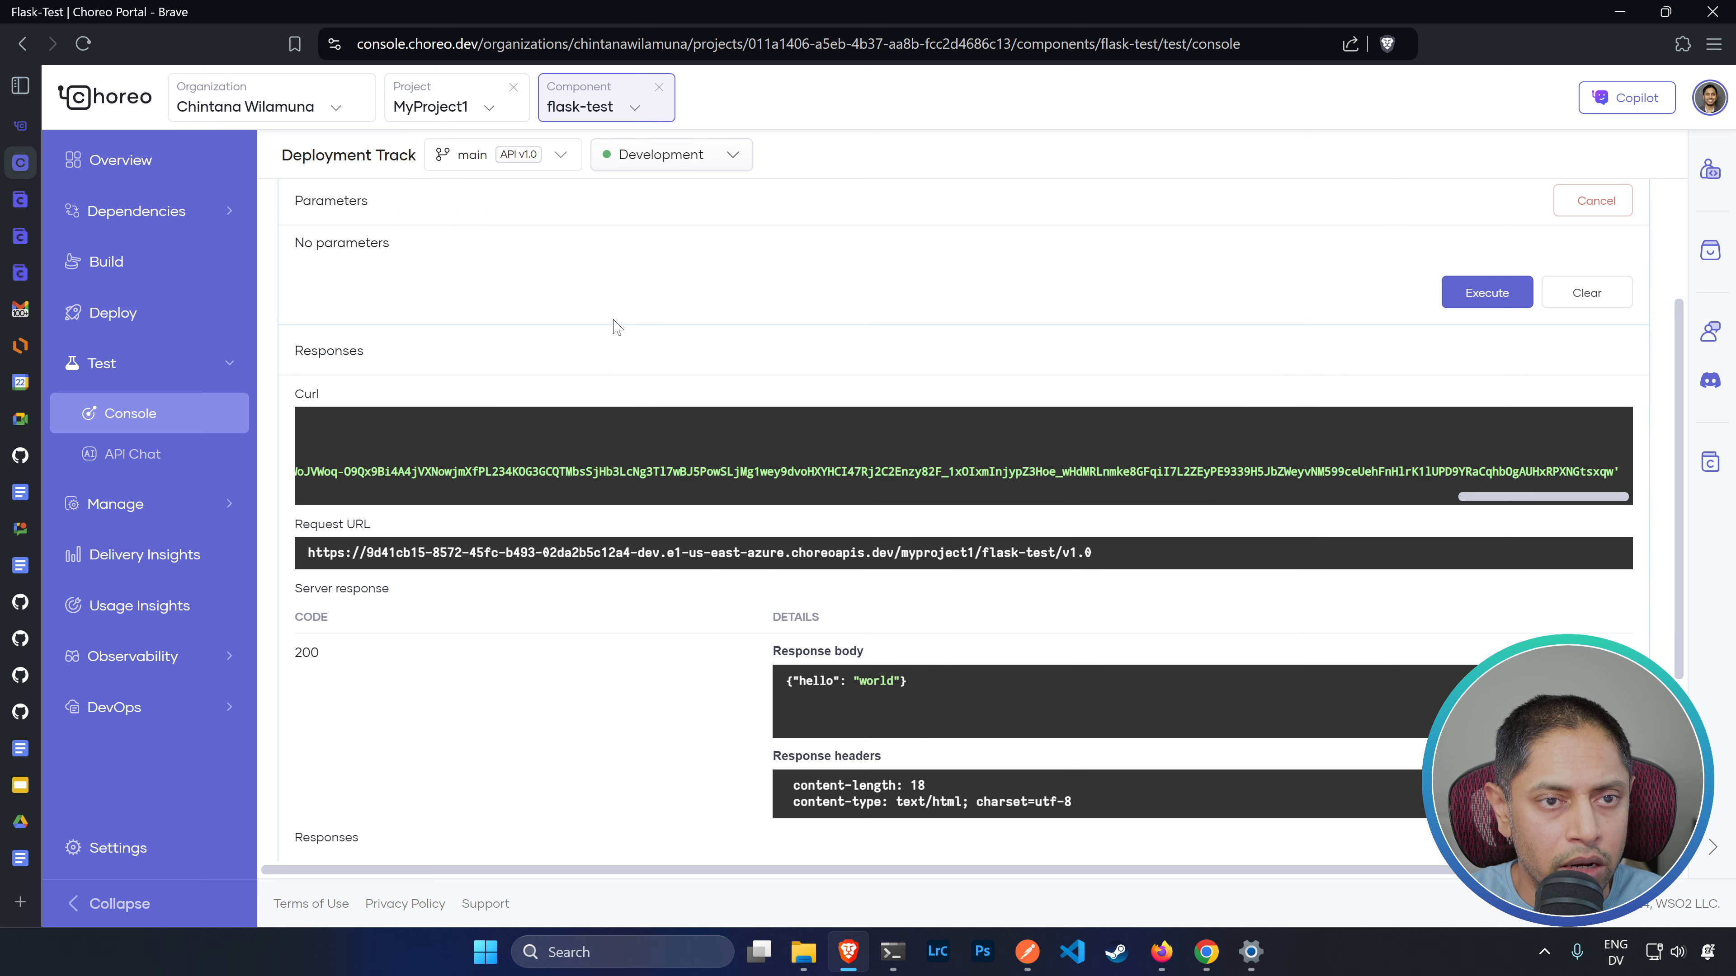
{"action": "left_click_drag", "start_coordinate": [1606, 506], "coordinate": [335, 541]}
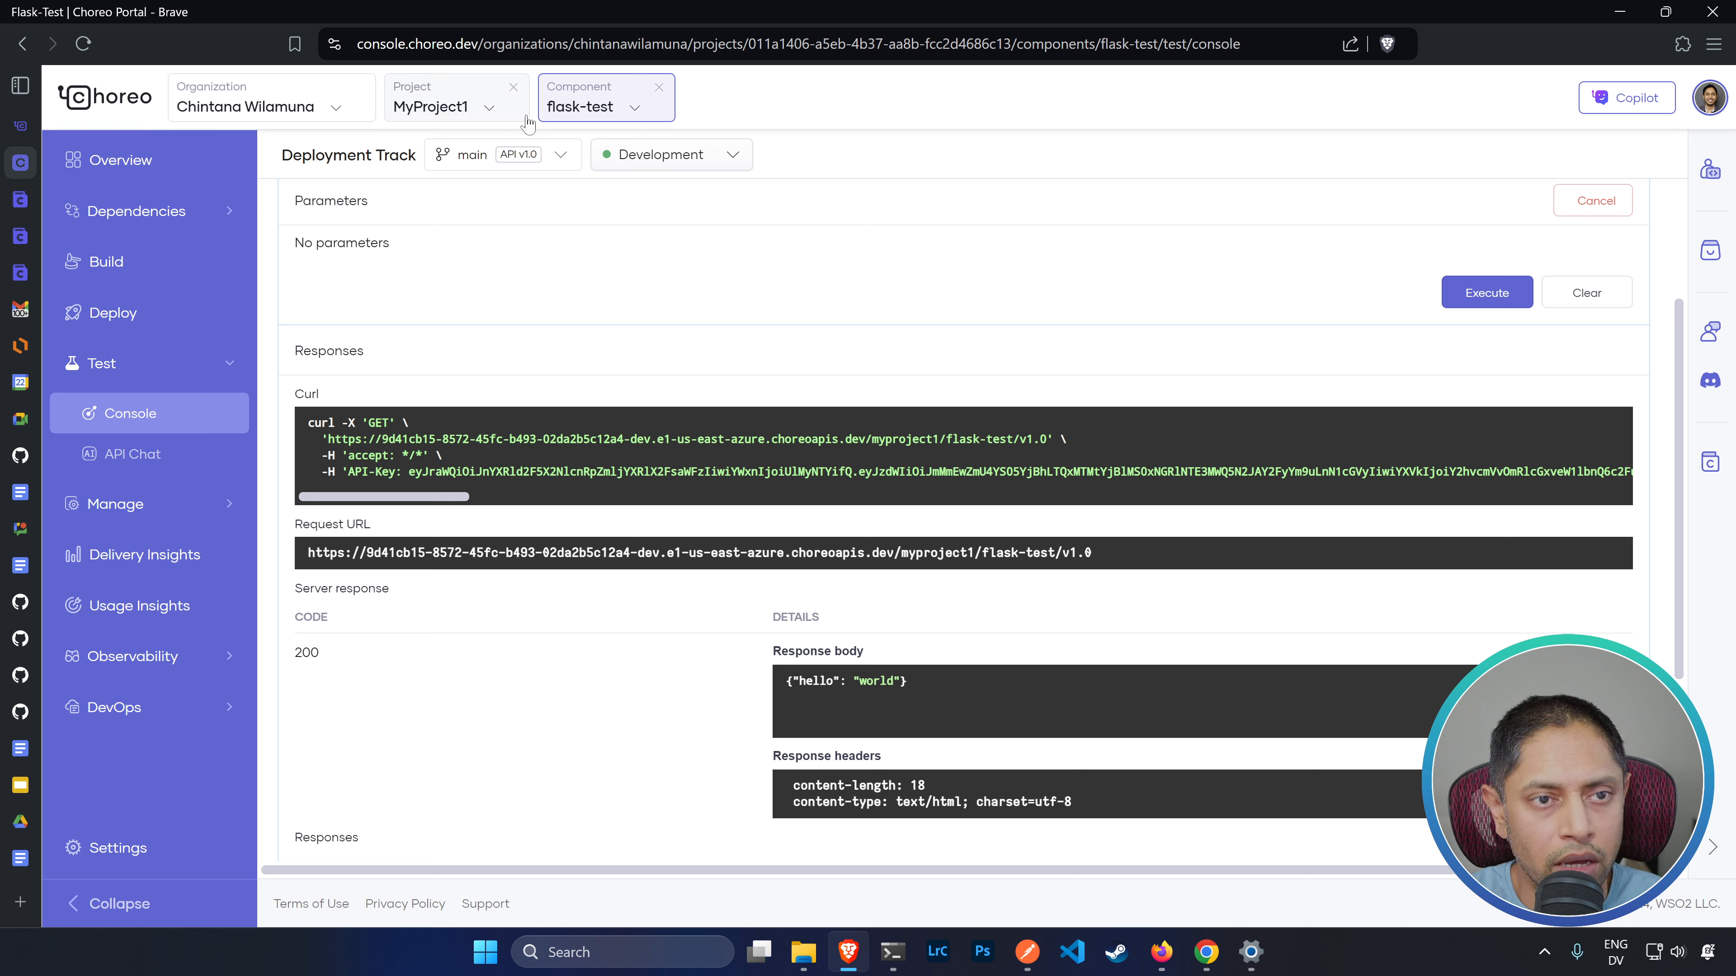
- Switch to the terminal, open .choreo/endpoints.yaml in vi, set networkVisibility to Project, and save the file
{"action": "left_click", "coordinate": [892, 951]}
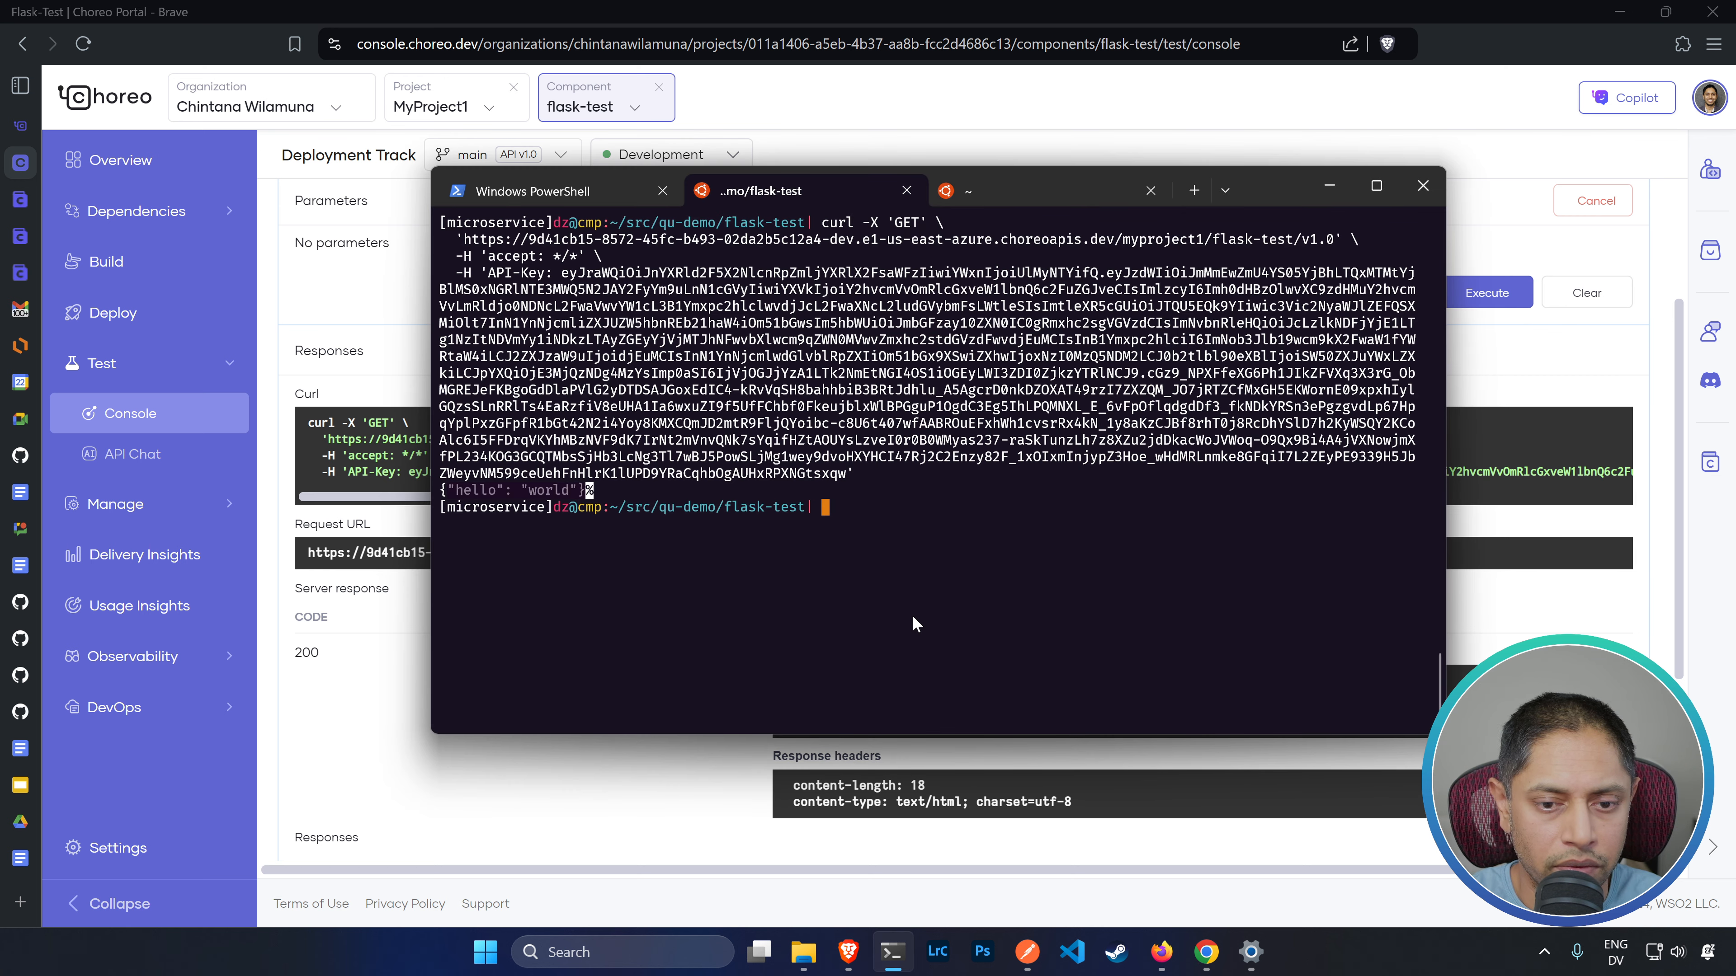
{"action": "type", "text": ".choreo/"}
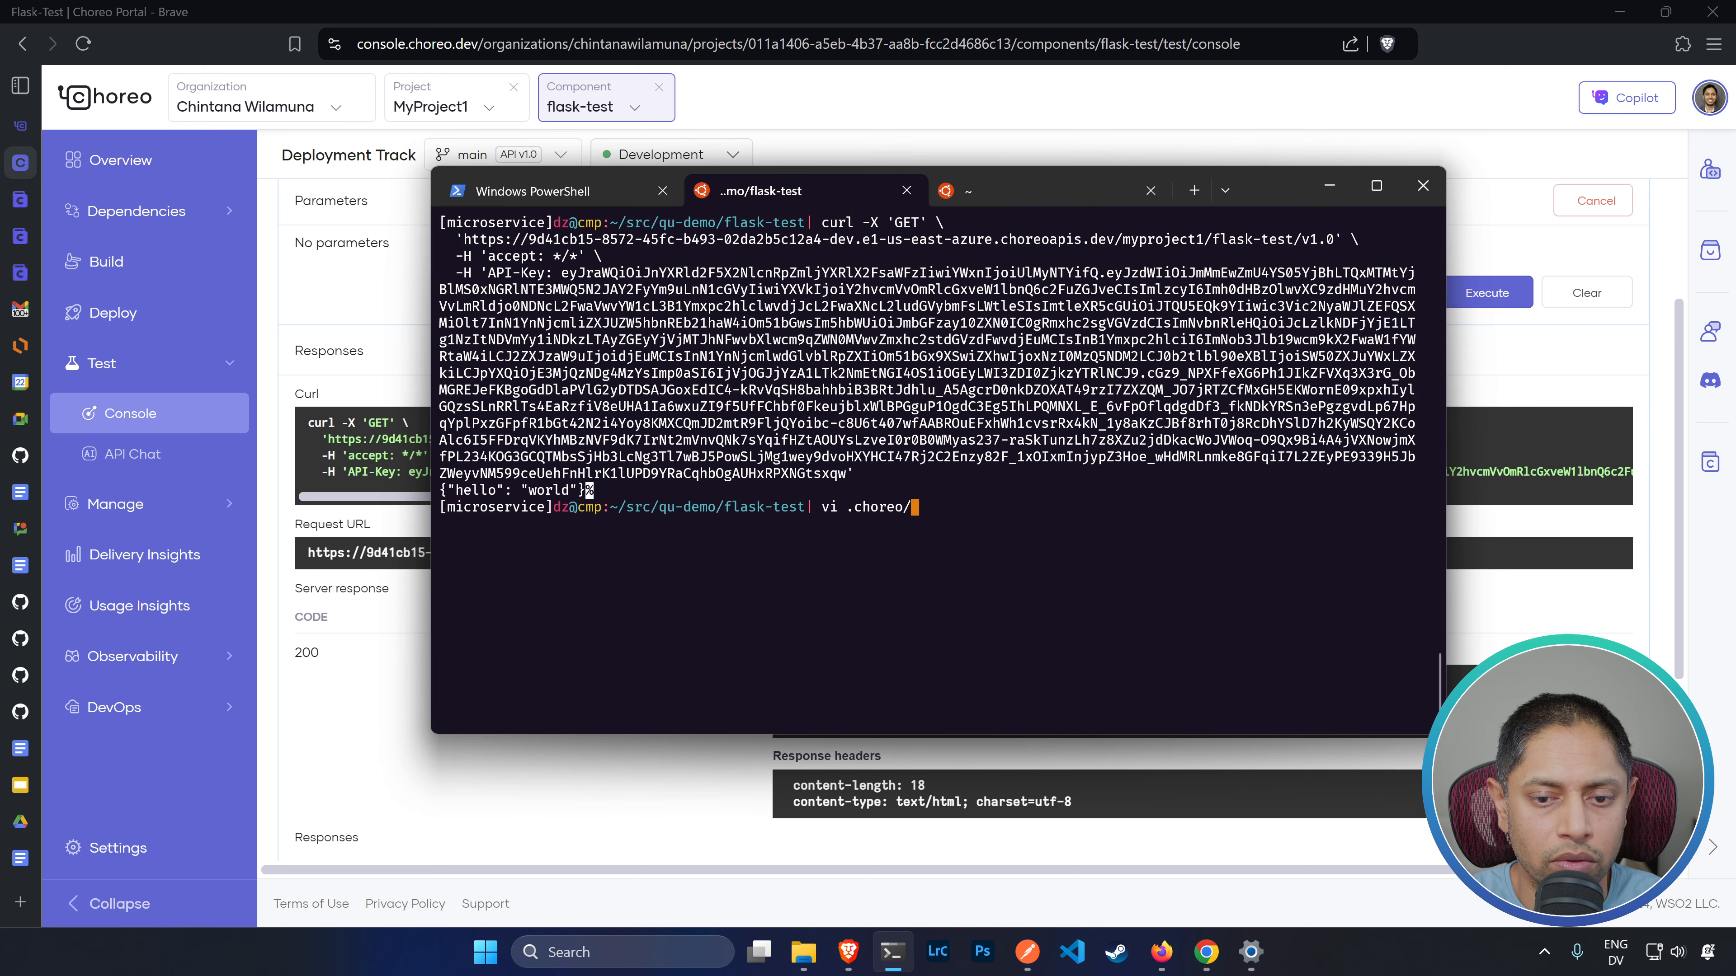
{"action": "type", "text": "endpoints.yaml"}
{"action": "key", "text": "Return"}
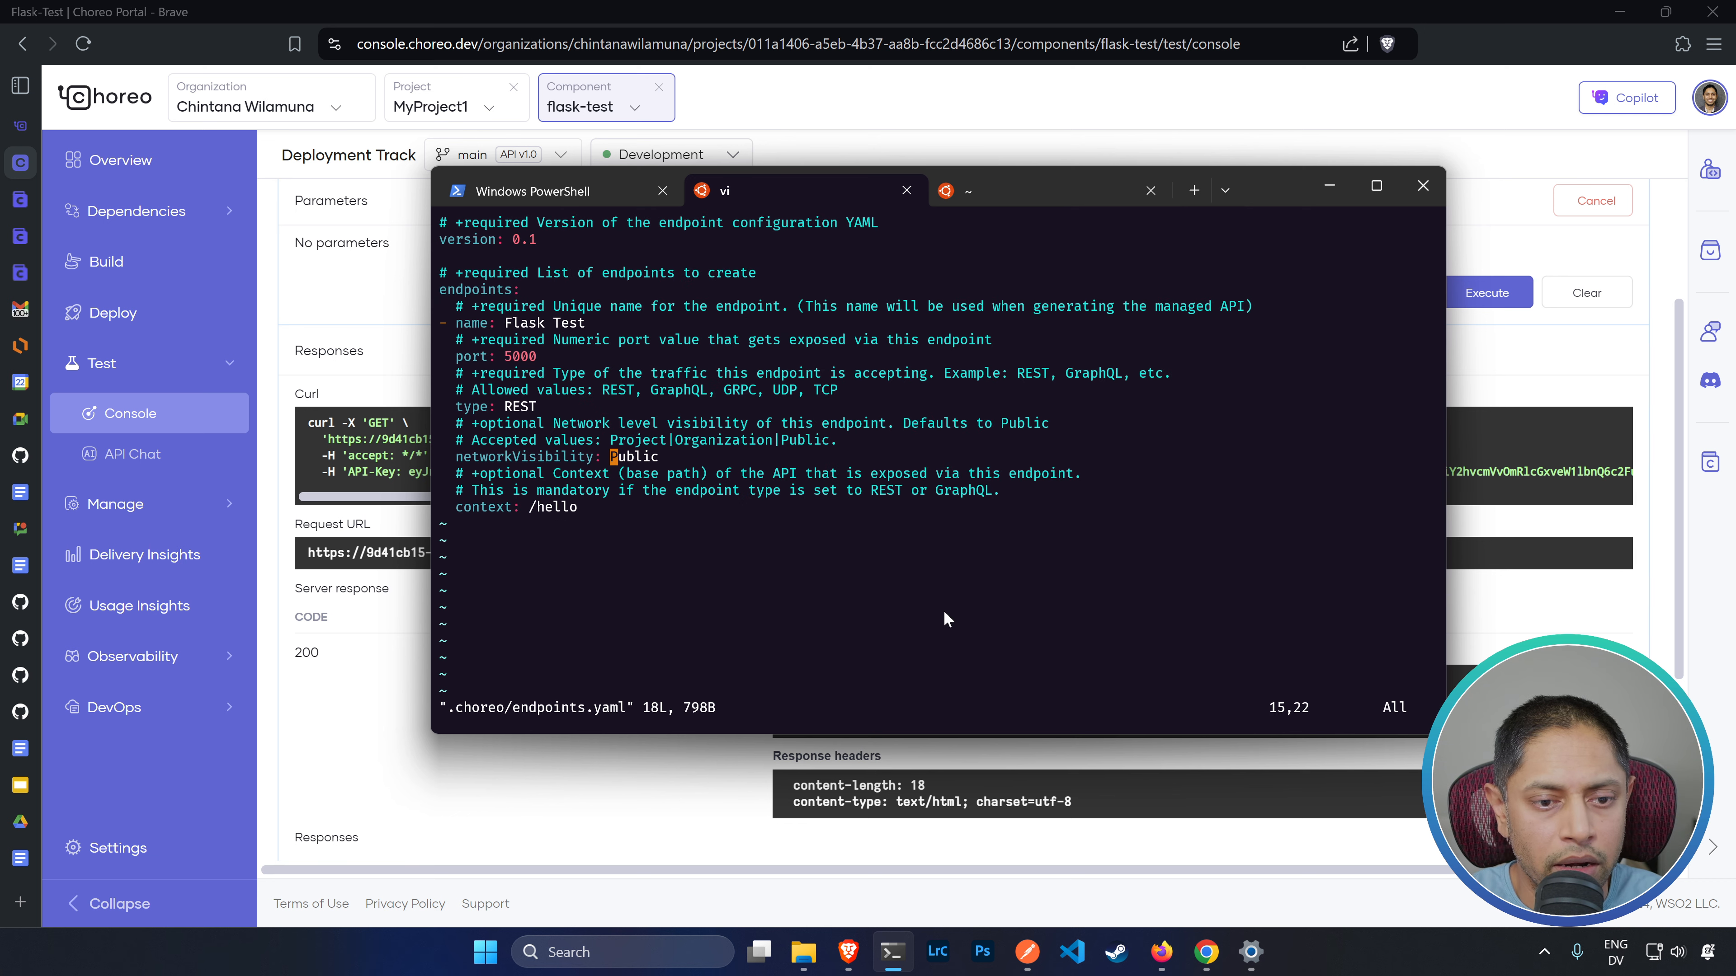
{"action": "type", "text": "cw"}
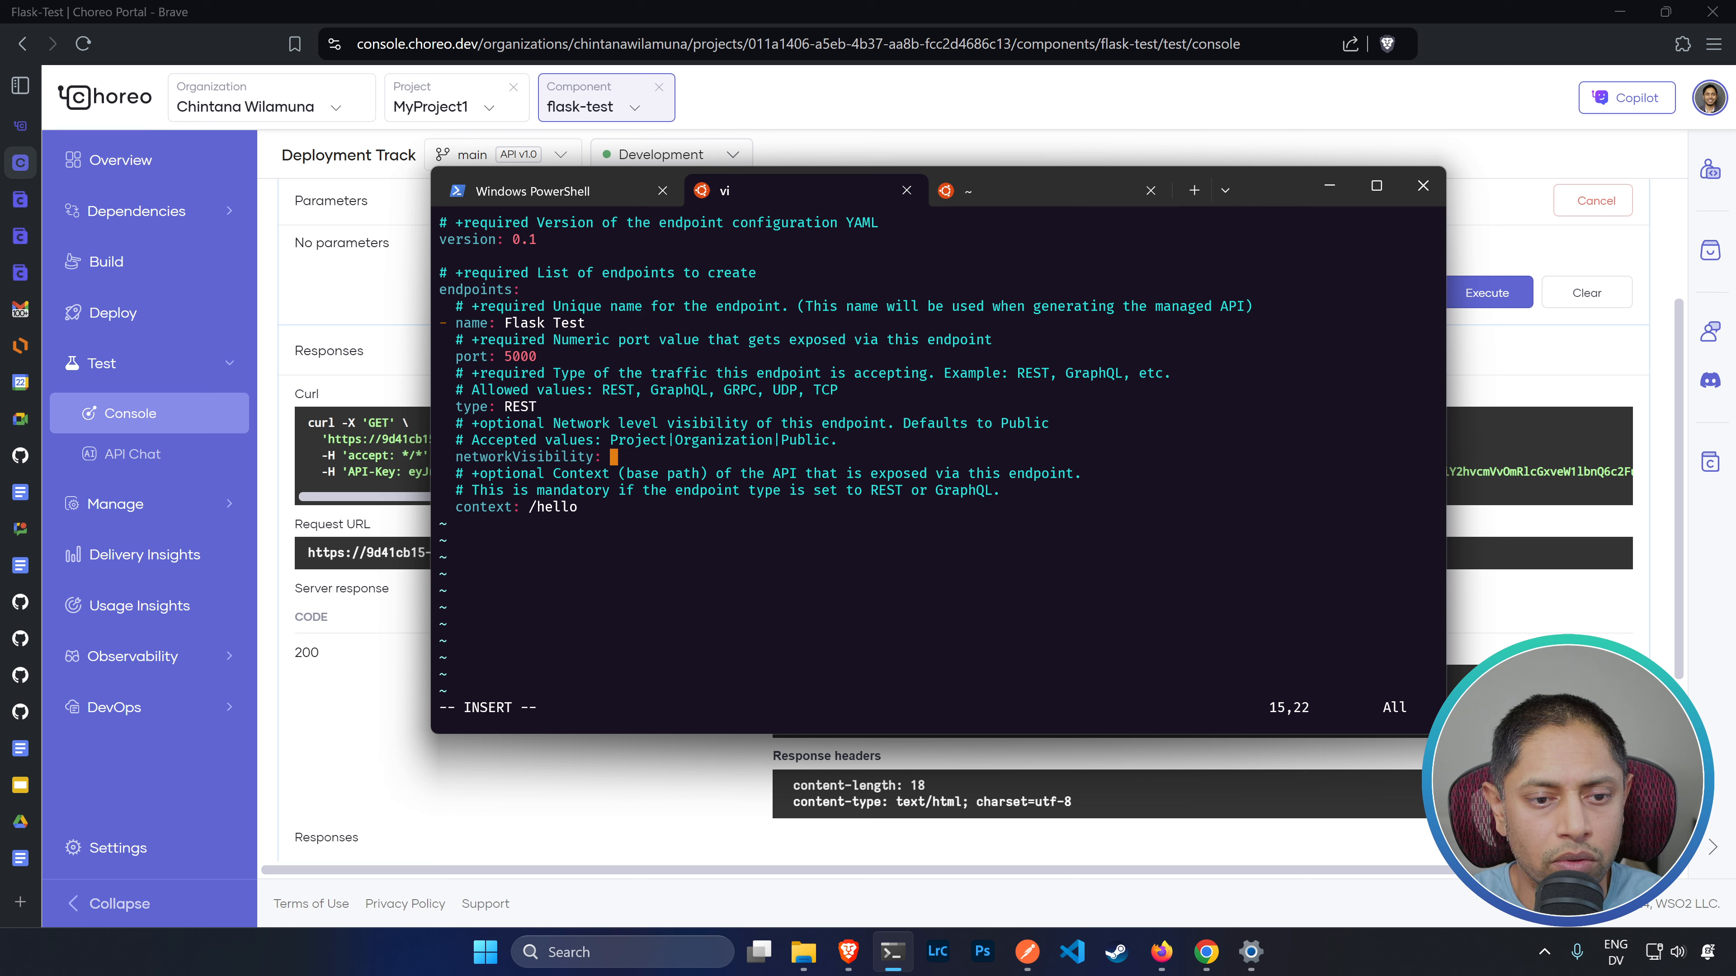
{"action": "type", "text": "Project"}
{"action": "key", "text": "Escape"}
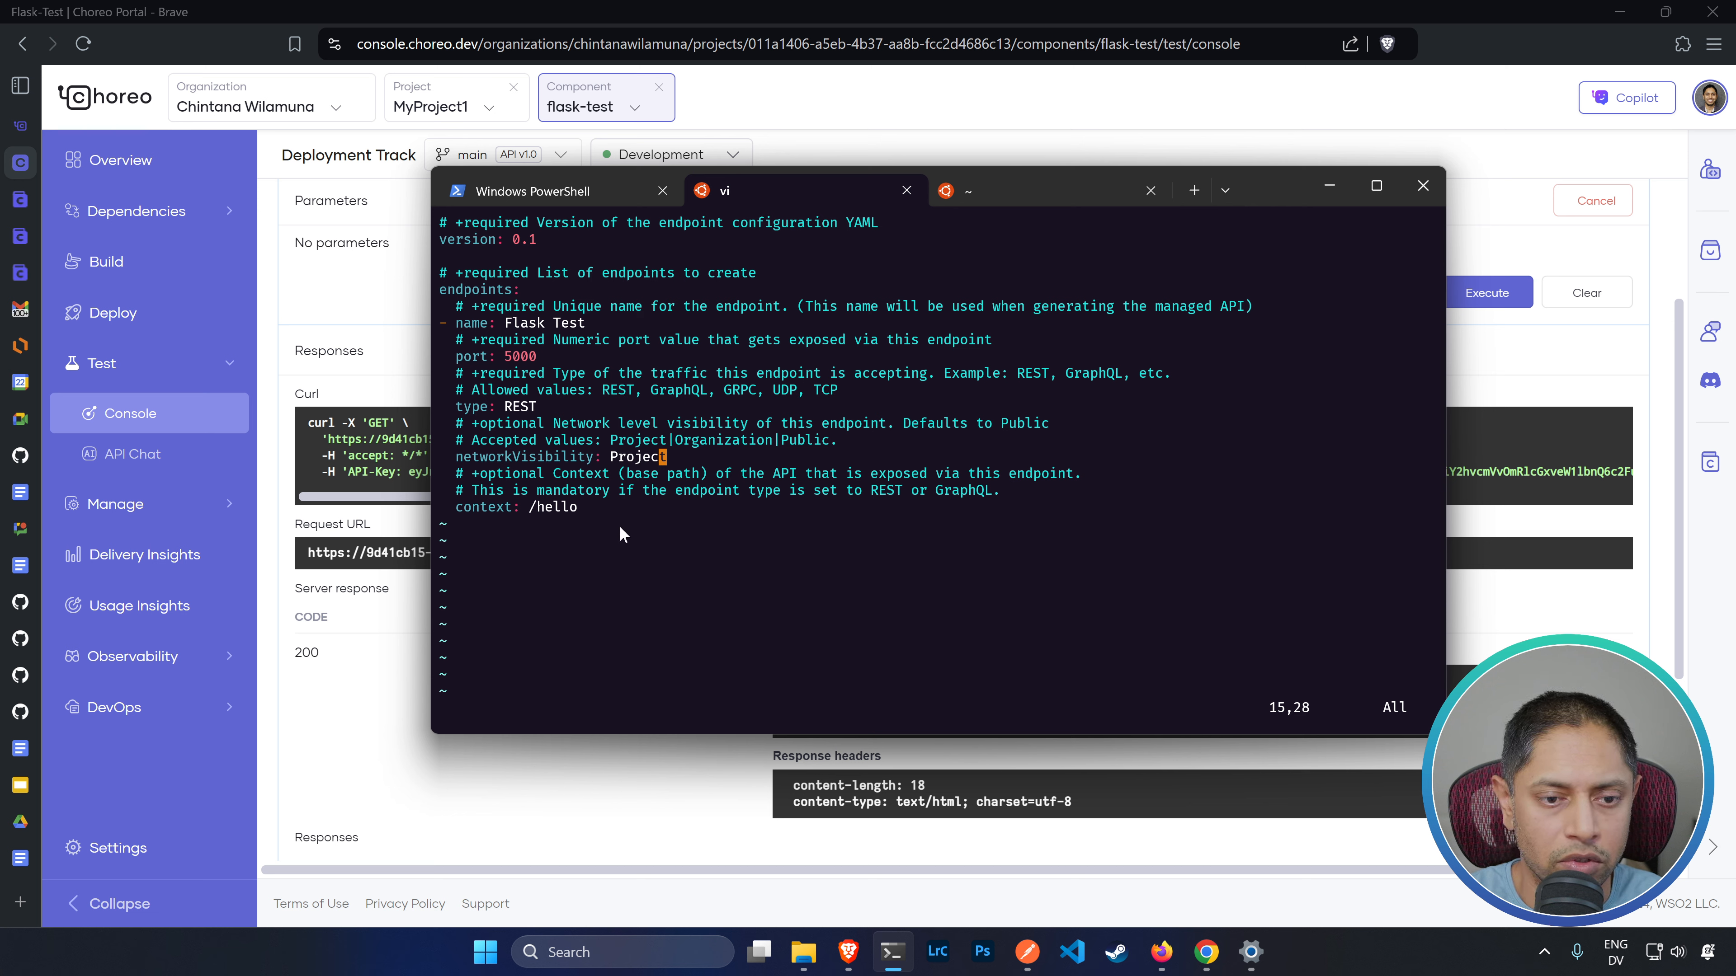
{"action": "type", "text": ":q"}
{"action": "key", "text": "Return"}
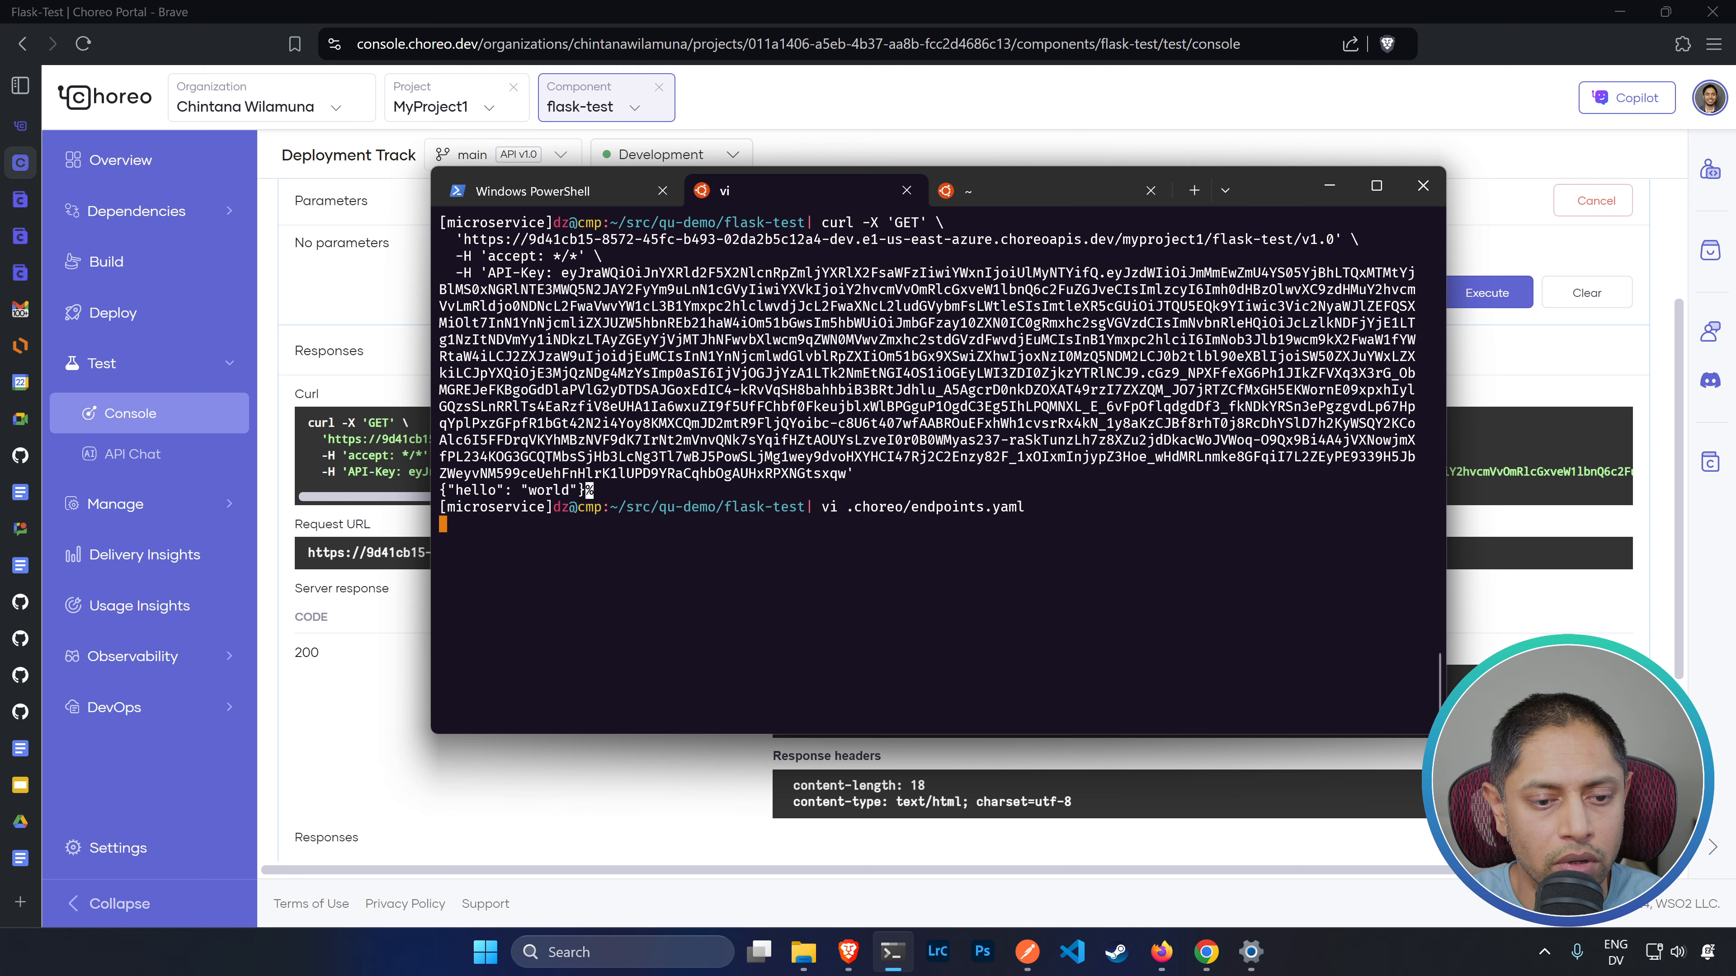
- Stage .choreo/endpoints.yaml, commit it with the message "Change visibility to Project", and push the commit using git
{"action": "type", "text": "git comm"}
{"action": "key", "text": "BackSpace"}
{"action": "key", "text": "BackSpace"}
{"action": "key", "text": "BackSpace"}
{"action": "key", "text": "BackSpace"}
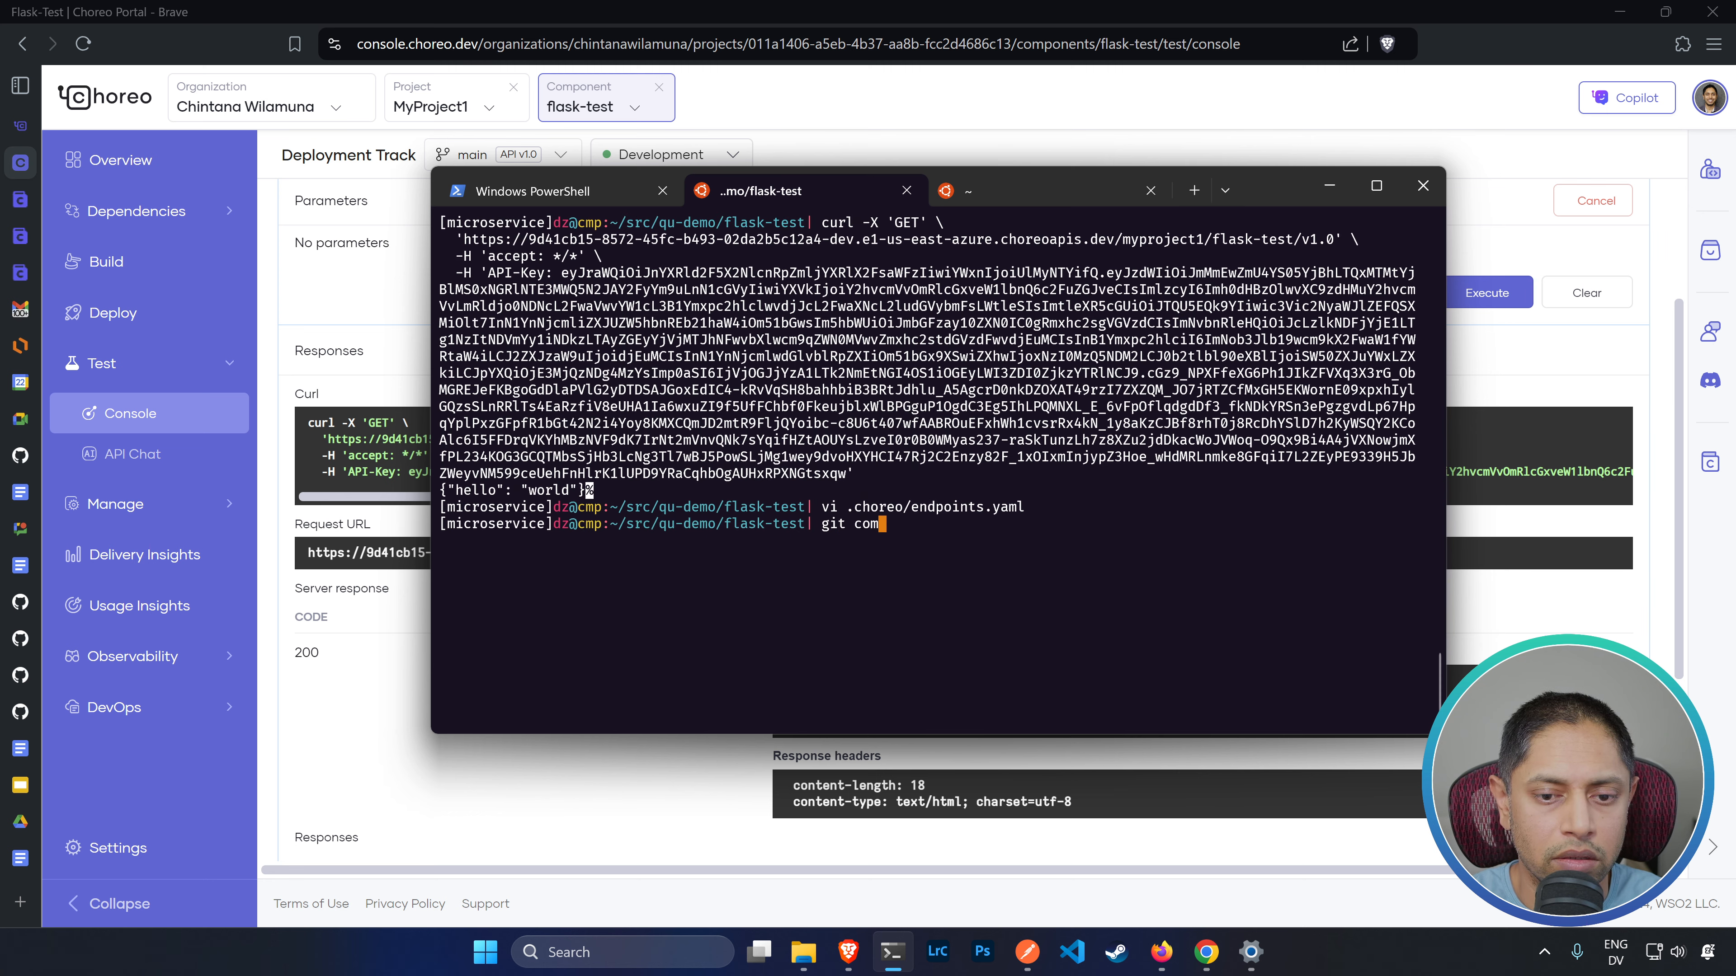
{"action": "type", "text": "add .choreo/en"}
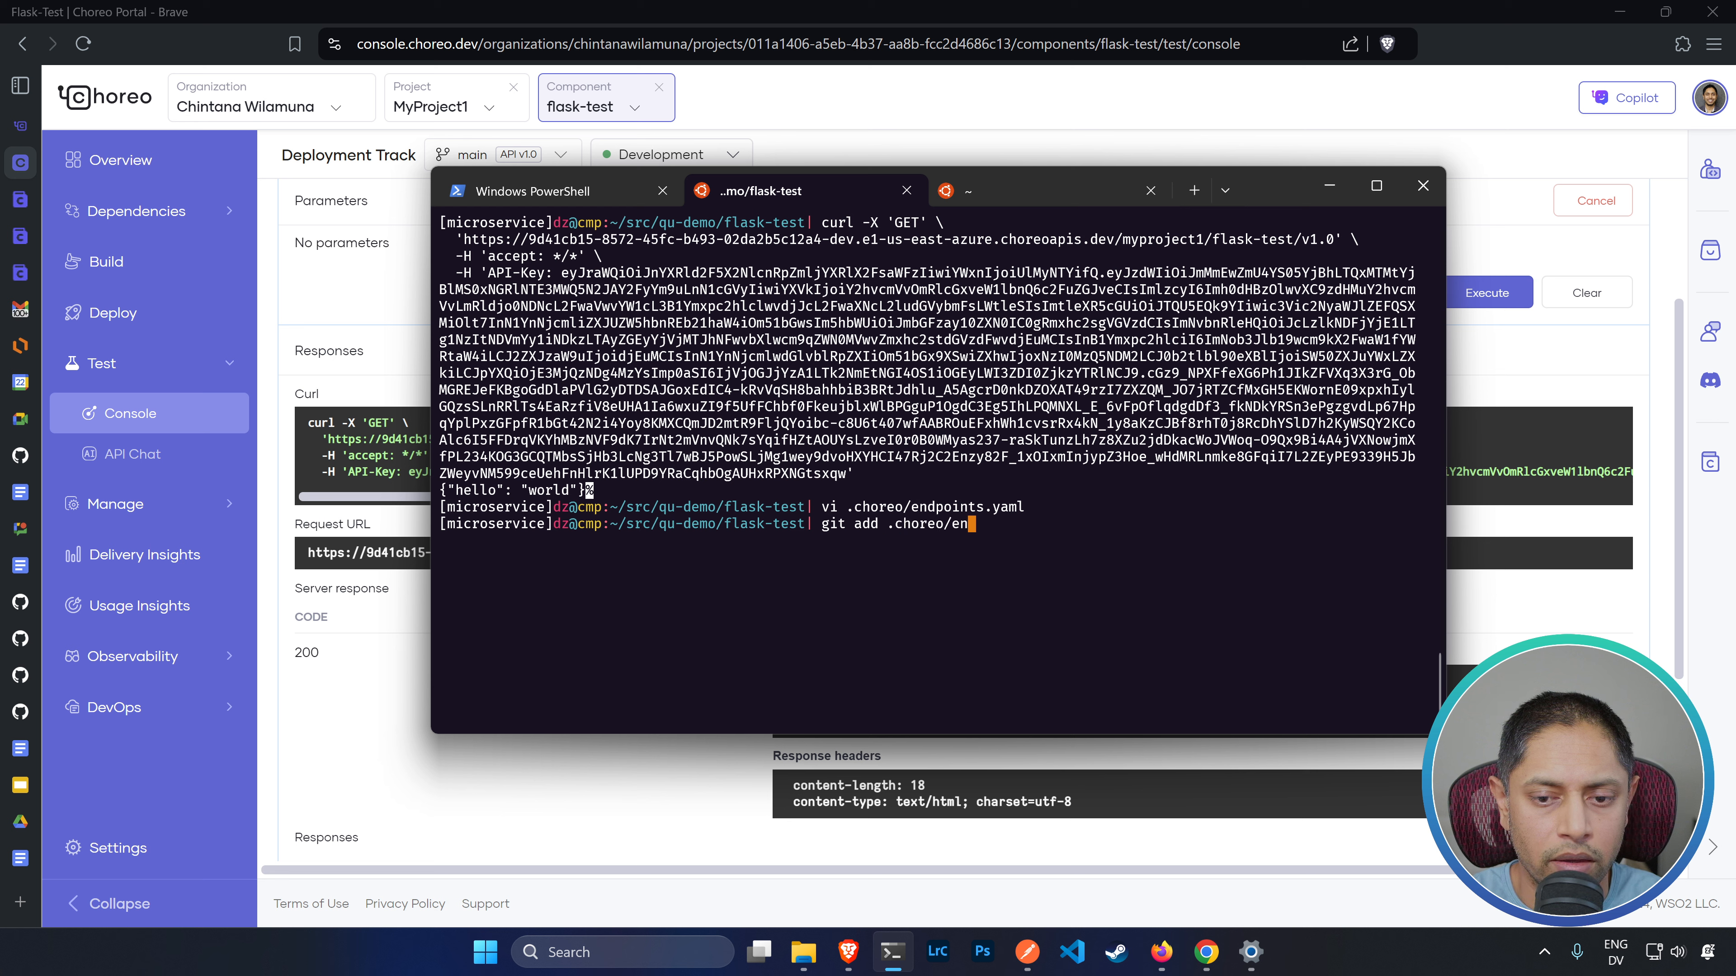
{"action": "key", "text": "Tab"}
{"action": "type", "text": "&& git commit -m \"\""}
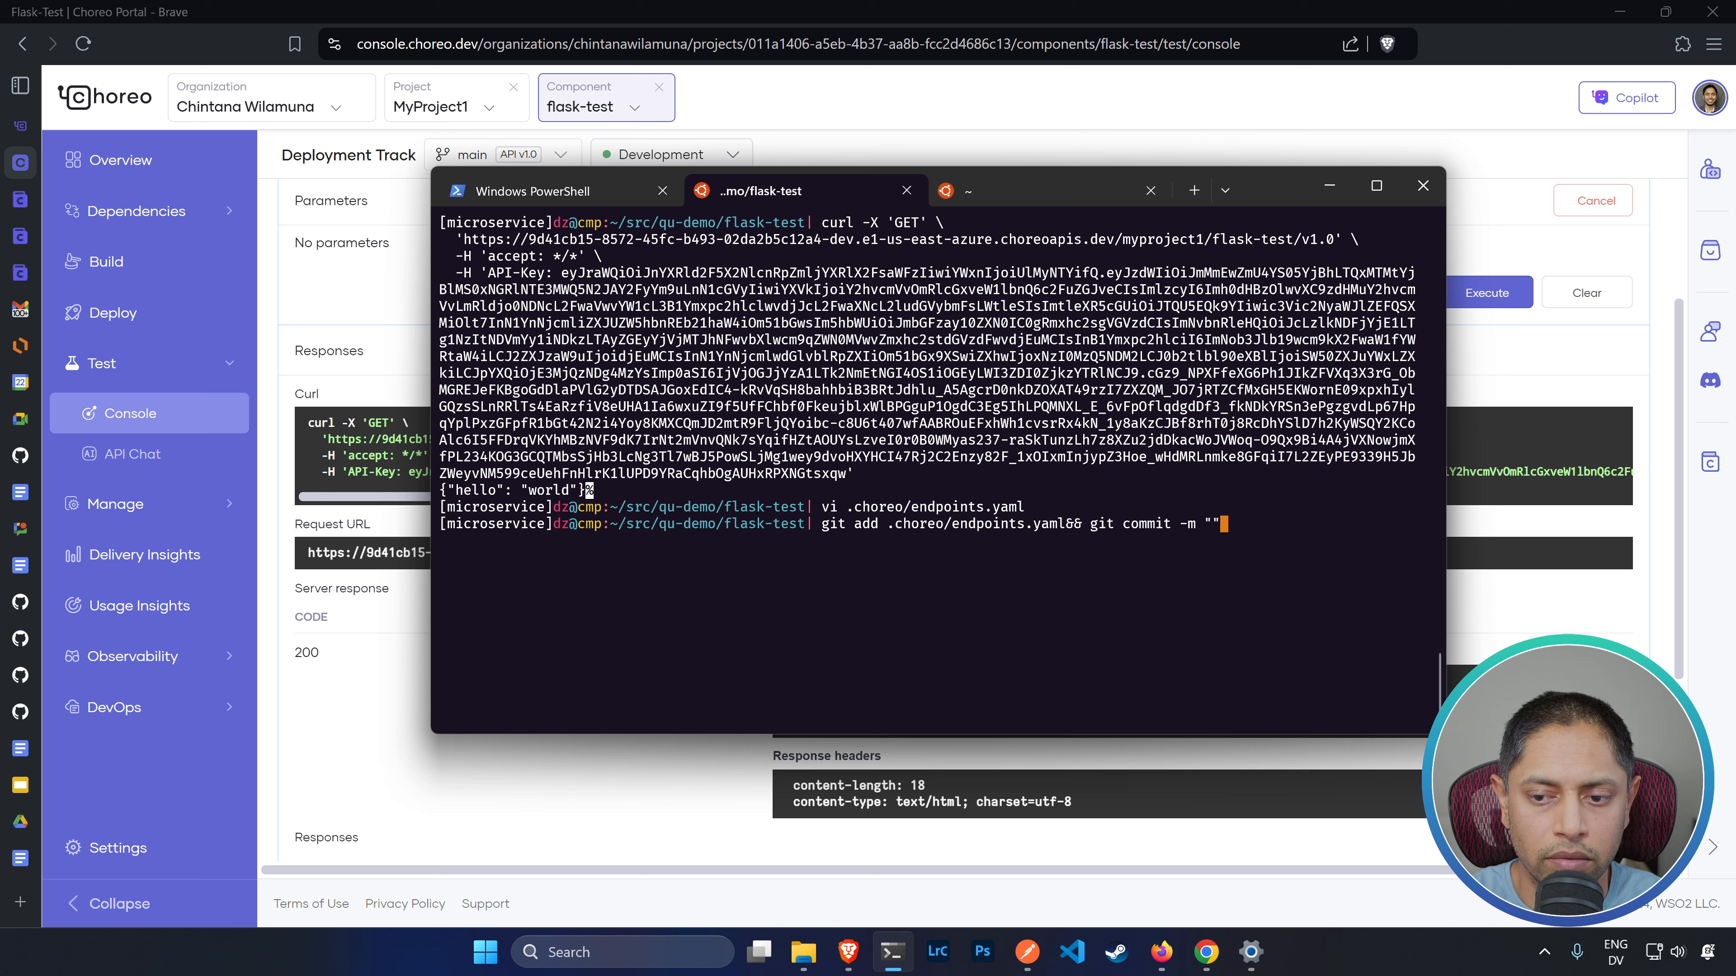
{"action": "key", "text": "Left"}
{"action": "type", "text": "Chang"}
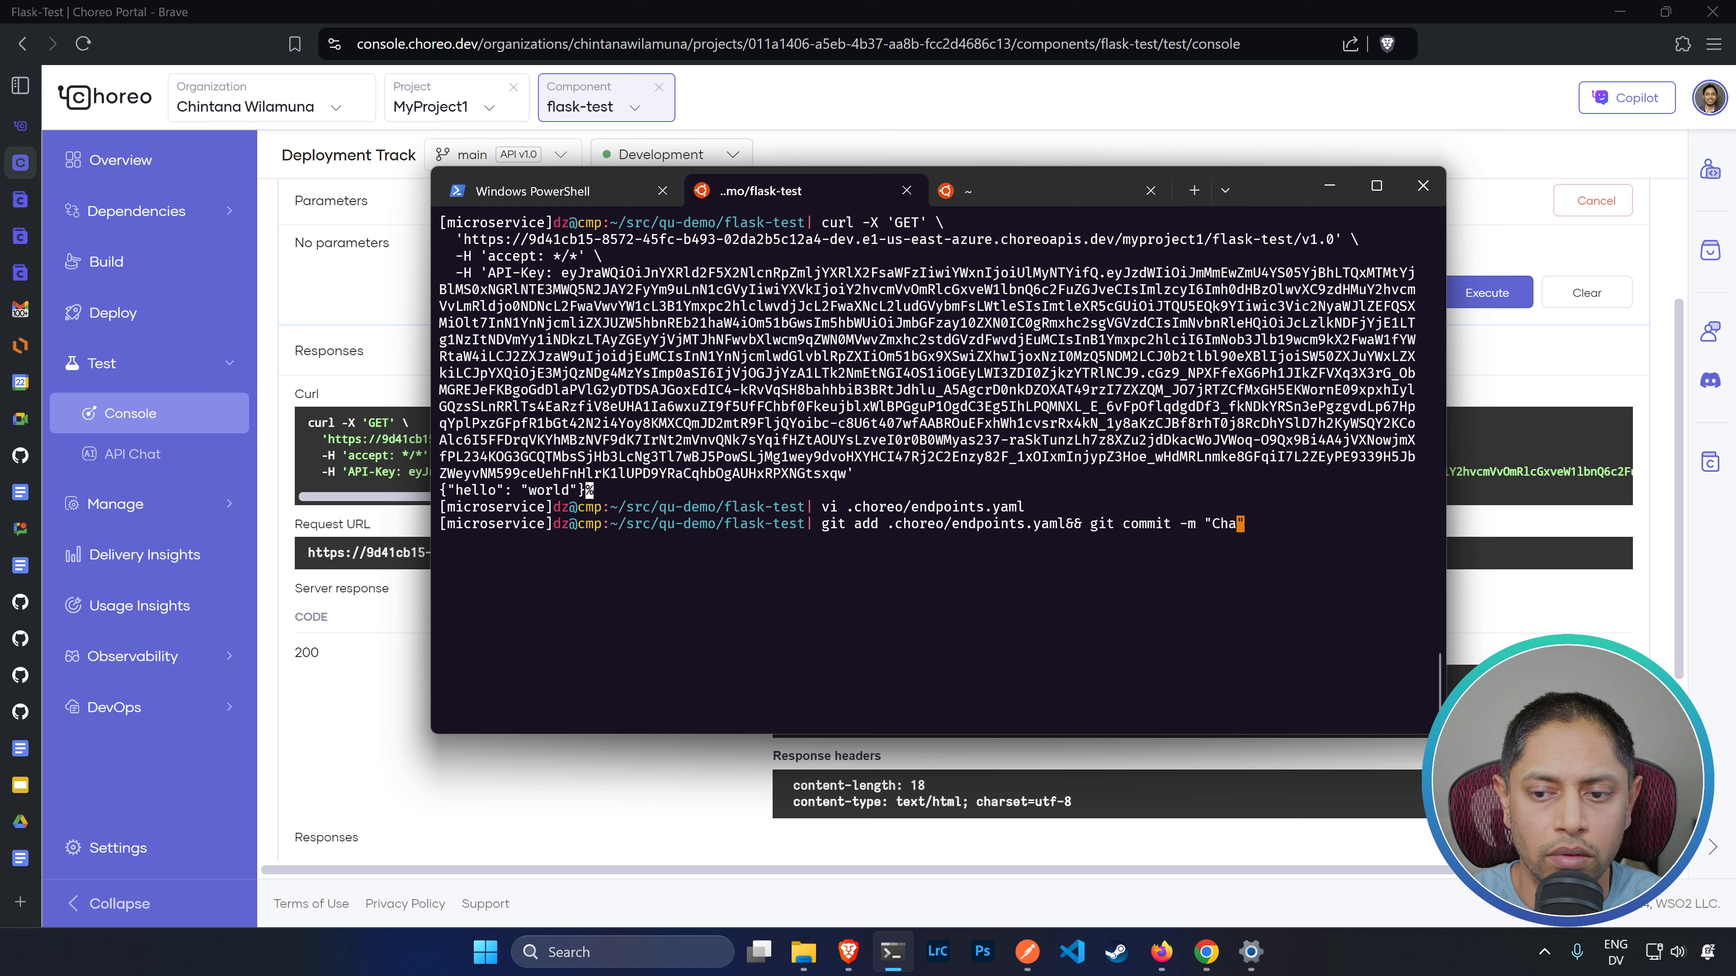
{"action": "type", "text": "e visibility to "}
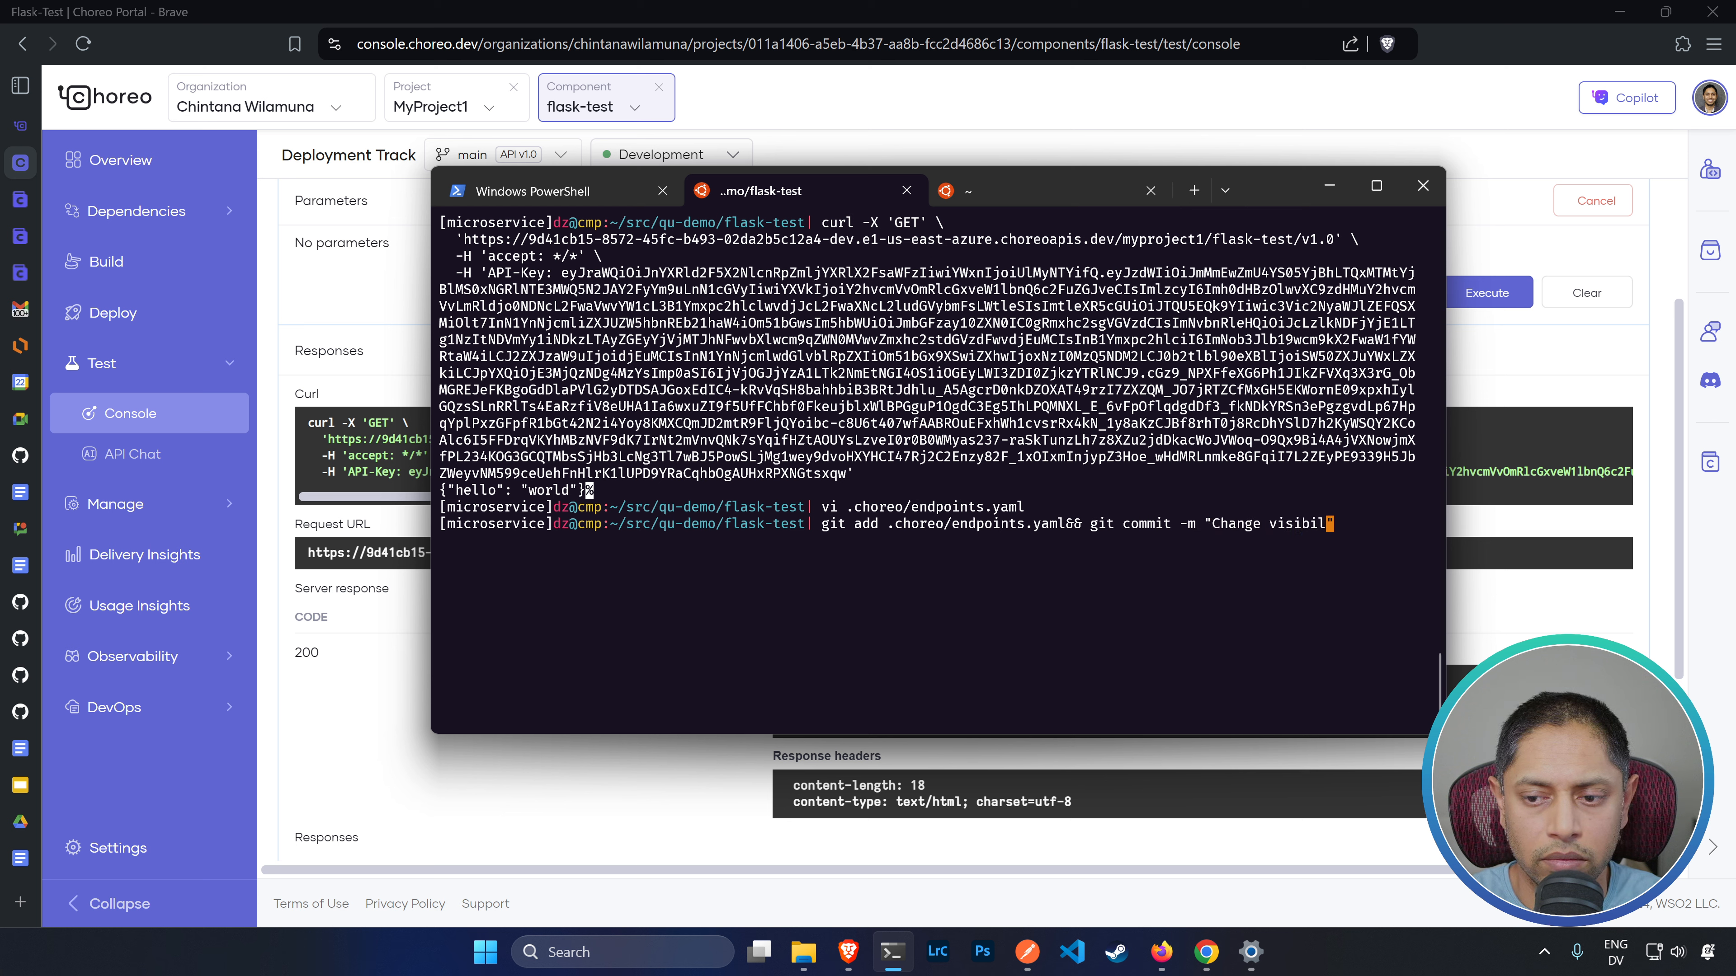
{"action": "type", "text": "Project"}
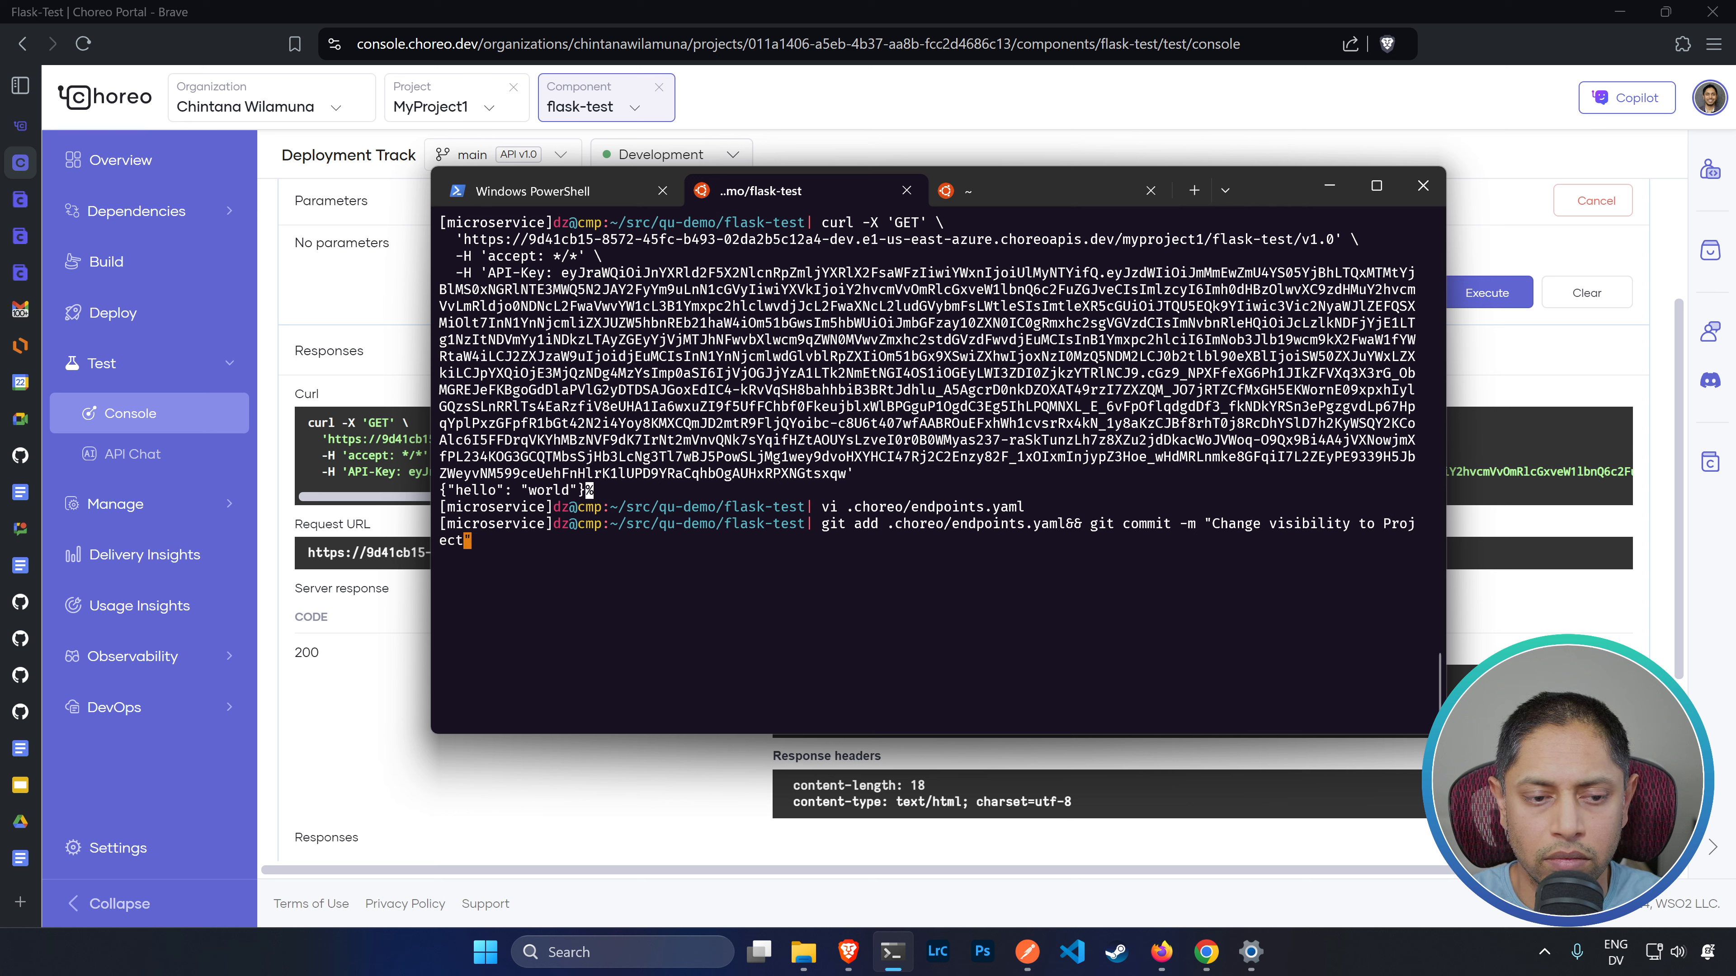
{"action": "key", "text": "End"}
{"action": "type", "text": "&& g"}
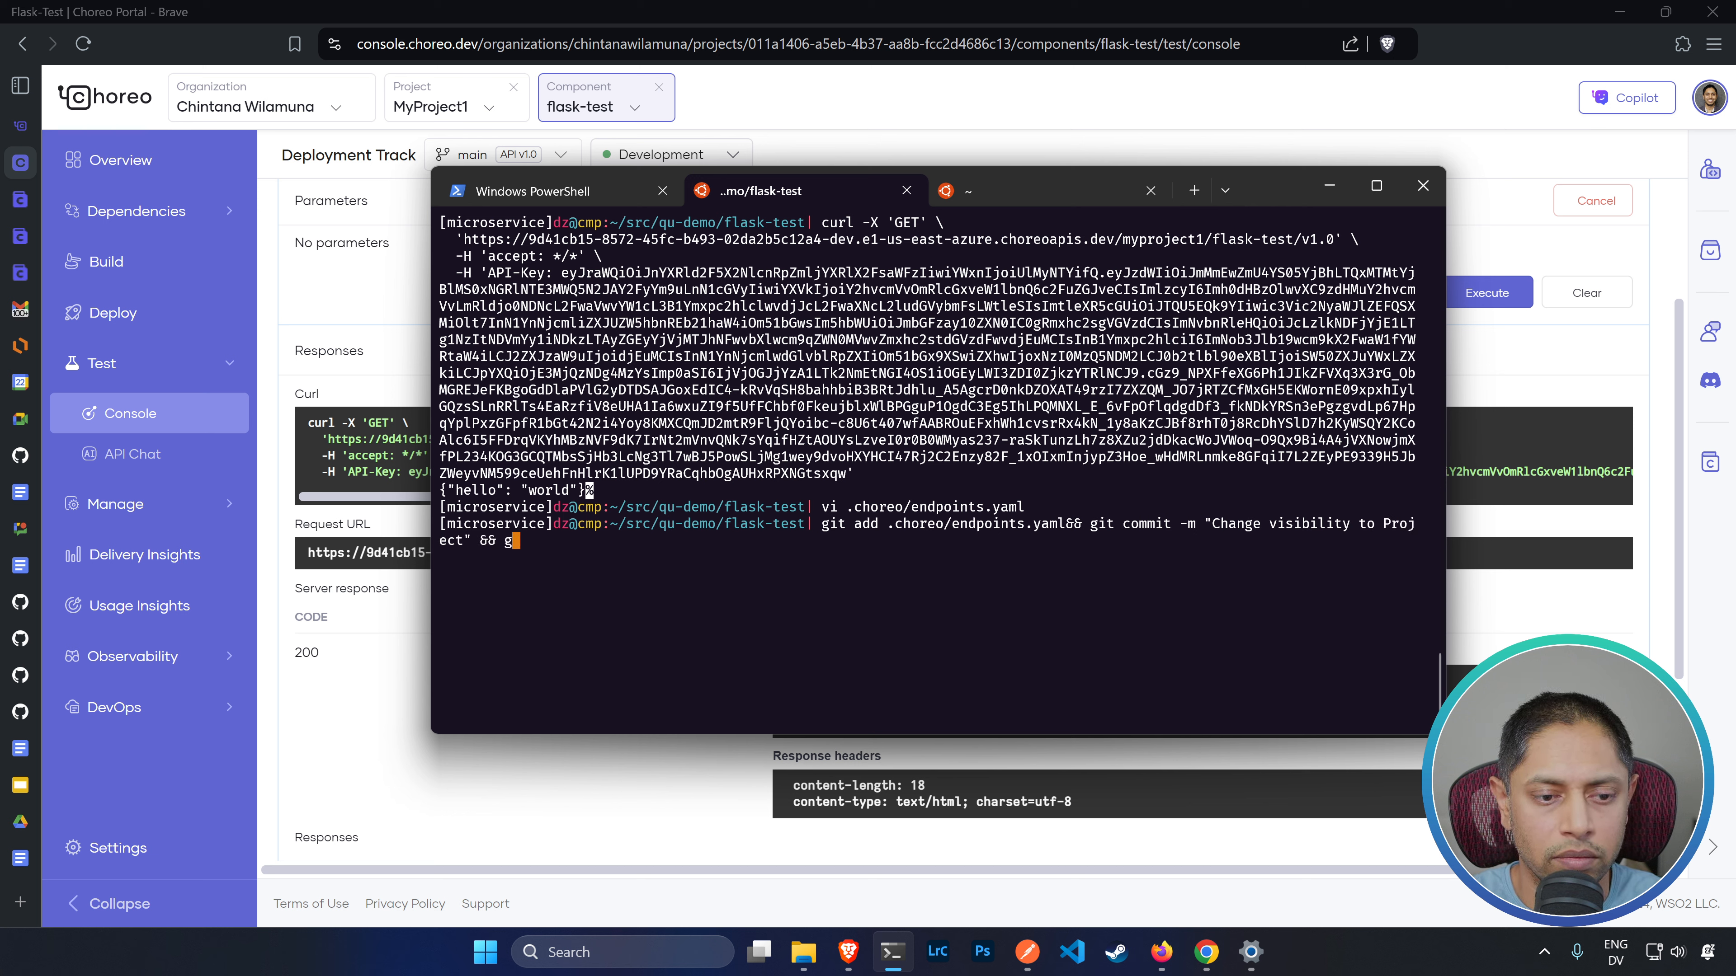
{"action": "type", "text": "it push"}
{"action": "key", "text": "Return"}
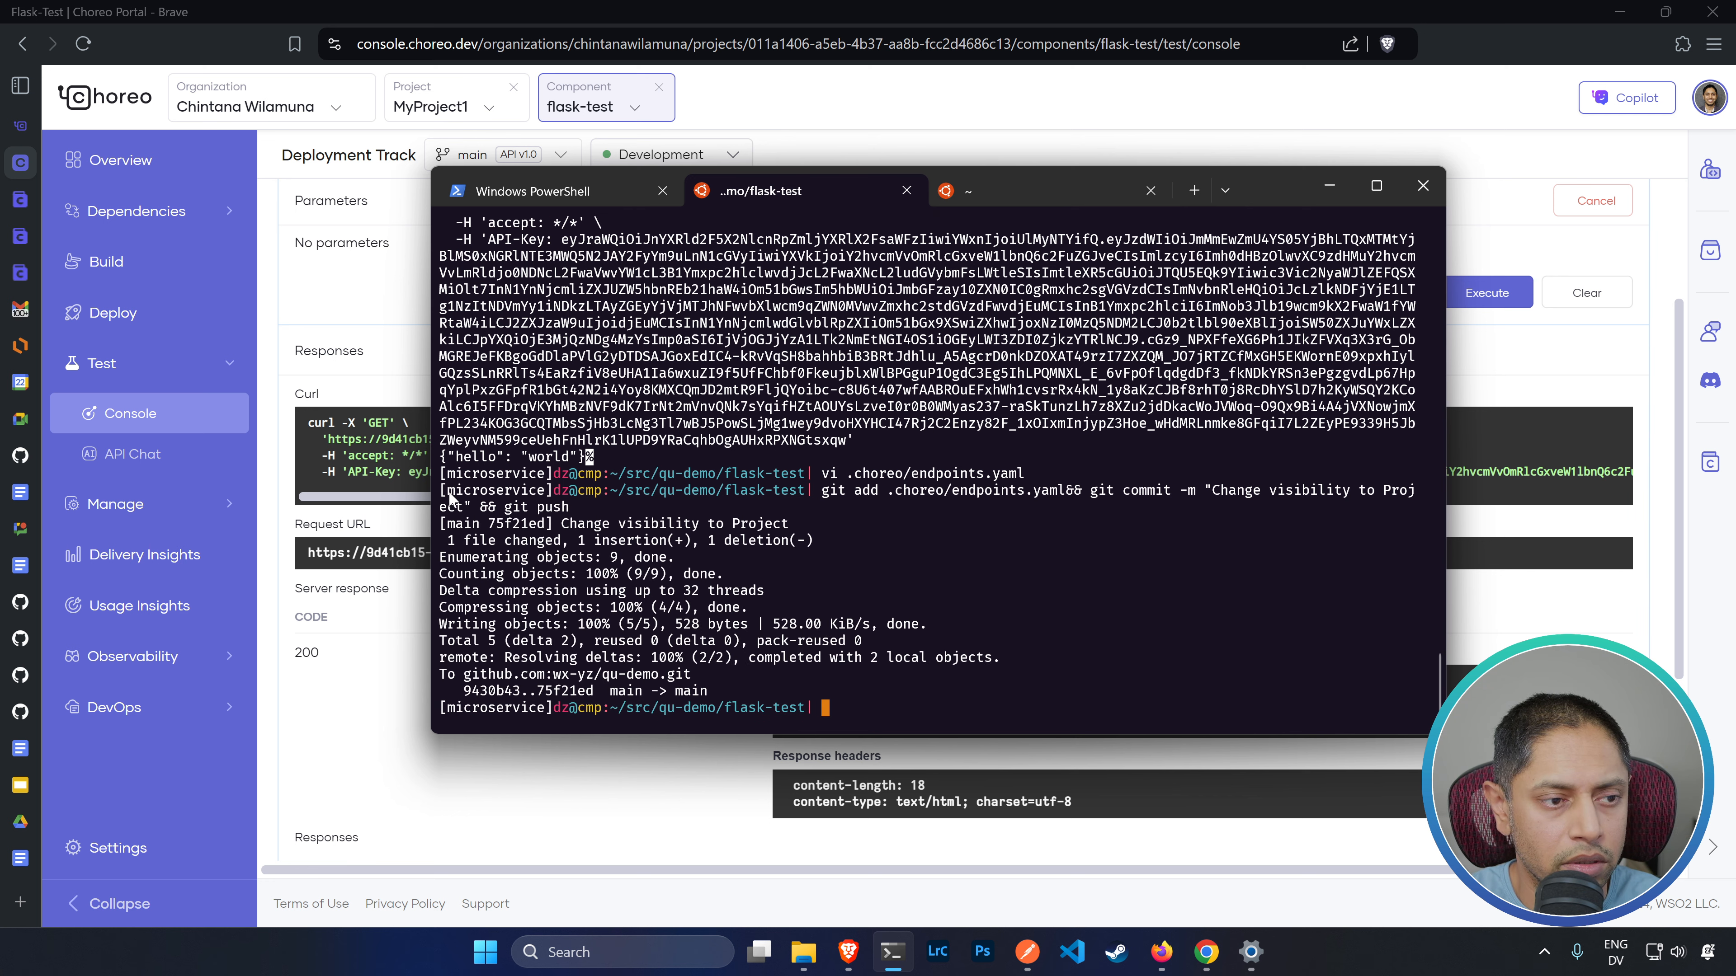
- Switch to Choreo in the browser, build the latest flask-test commit, and deploy that build to Development
{"action": "left_click", "coordinate": [335, 311]}
{"action": "left_click", "coordinate": [109, 262]}
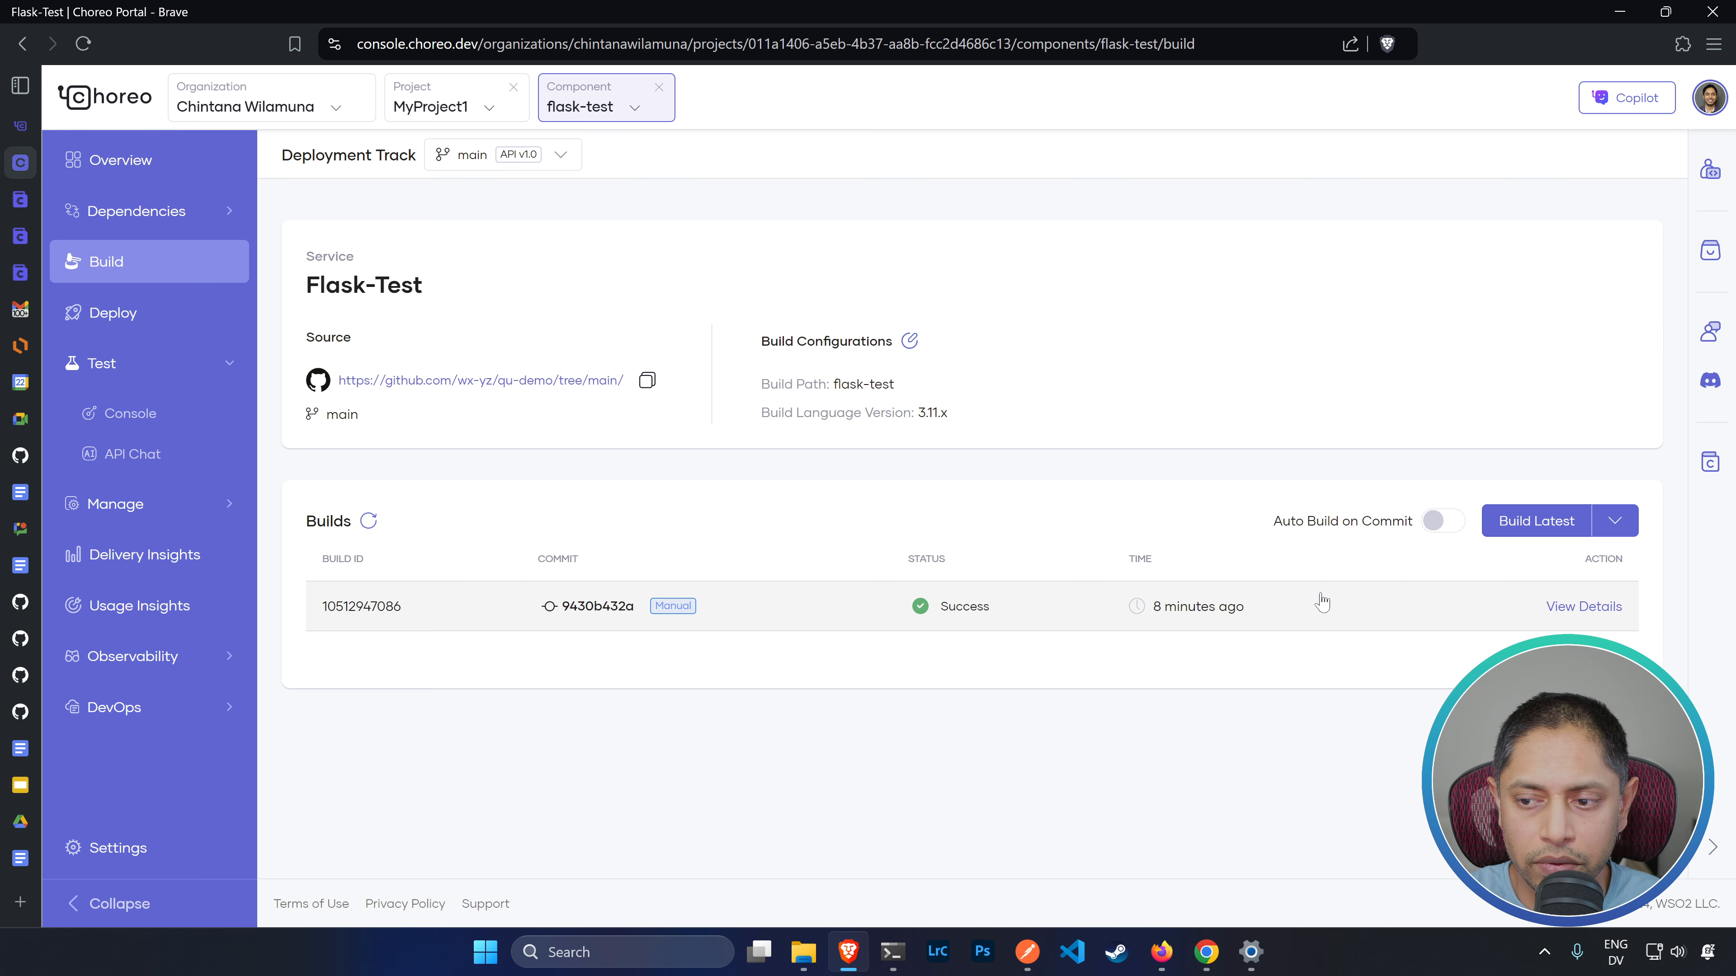
{"action": "left_click", "coordinate": [1537, 523]}
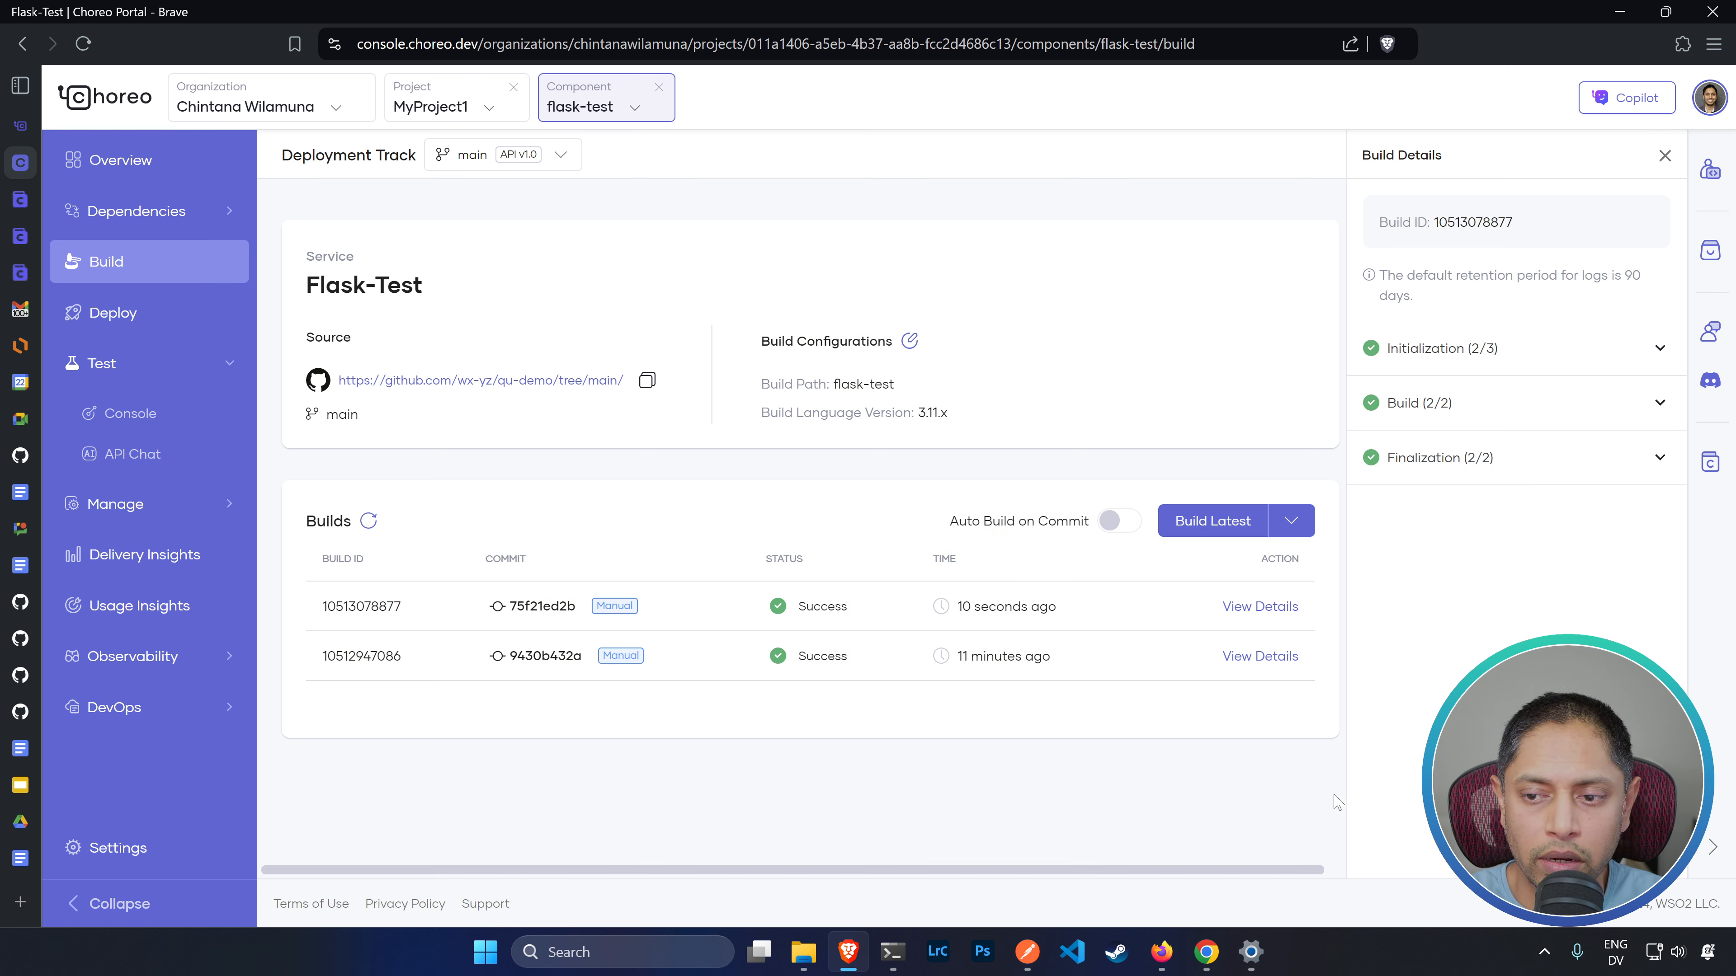
{"action": "left_click", "coordinate": [113, 313]}
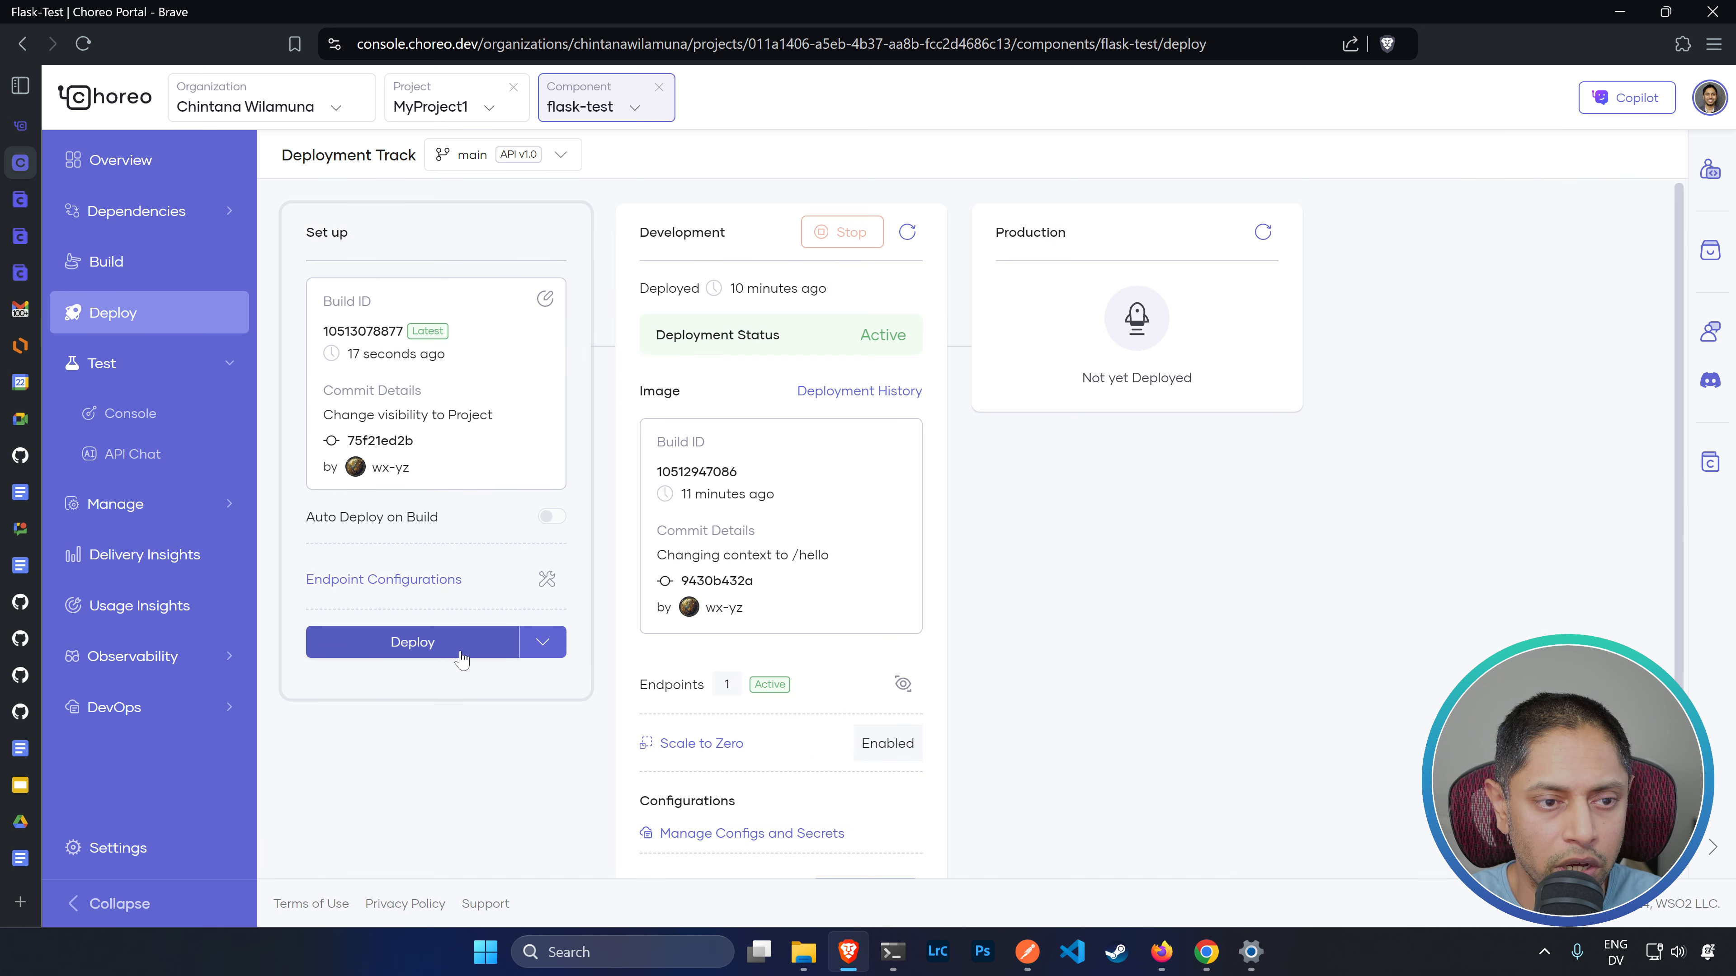
{"action": "left_click", "coordinate": [462, 653]}
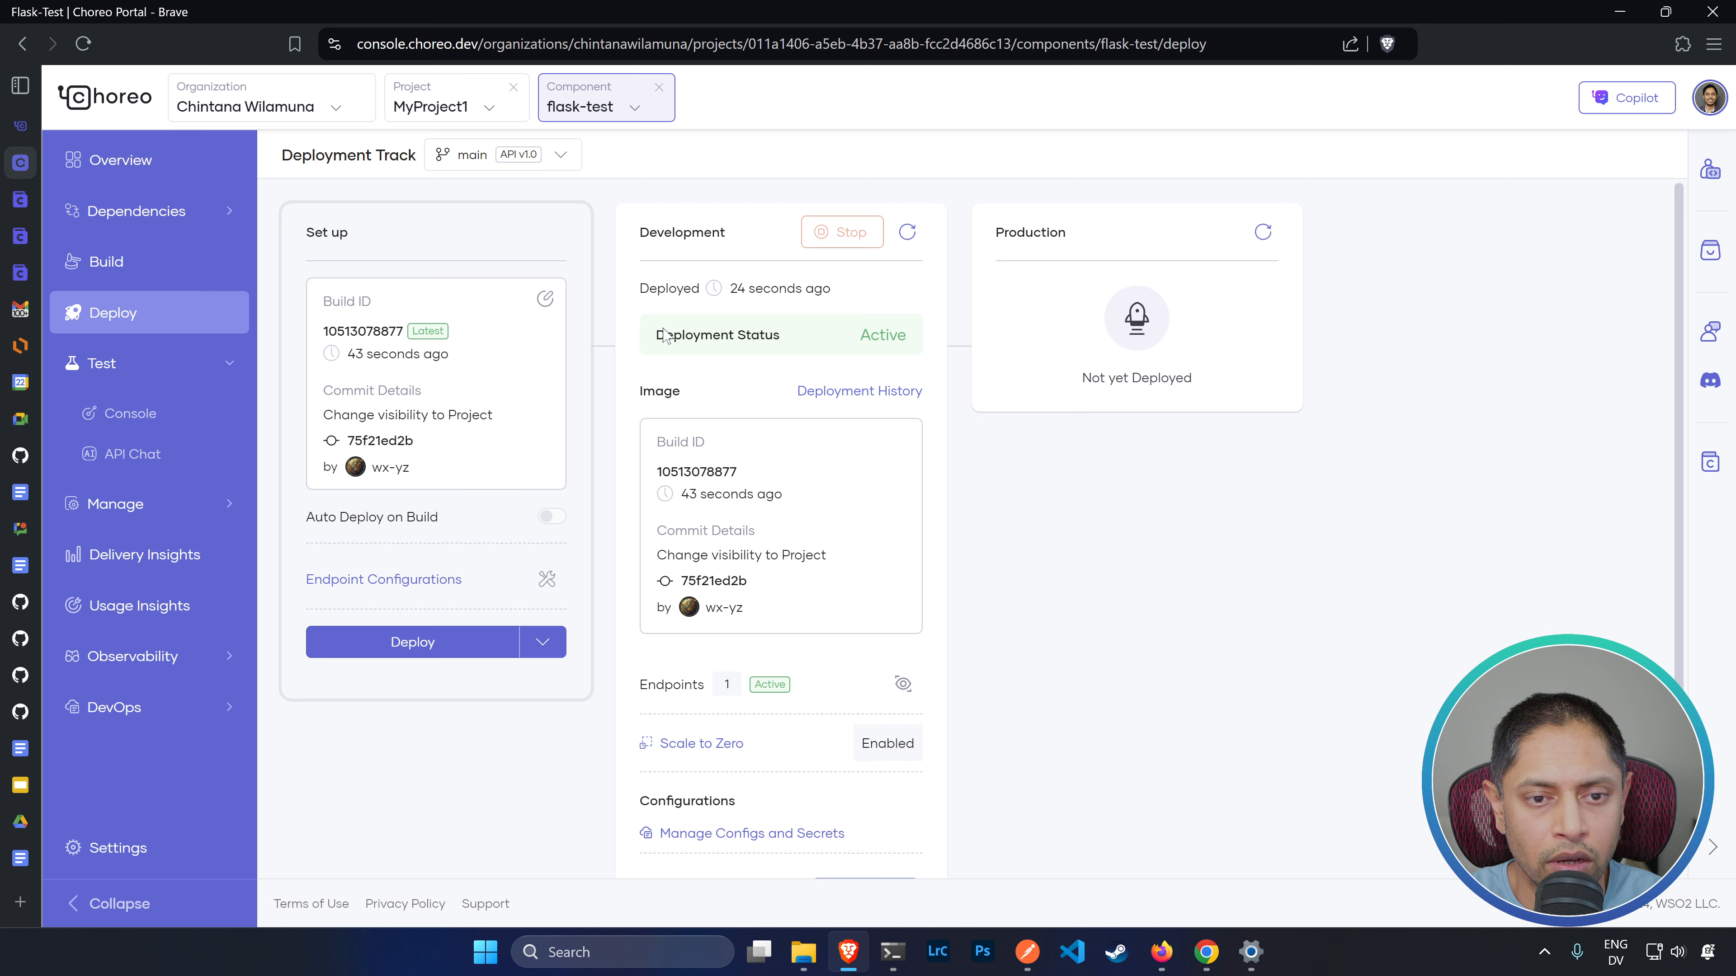
- Check the development endpoint's URL and network visibility in the Flask-Test overview, and its accessibility in the test console
{"action": "left_click", "coordinate": [146, 162]}
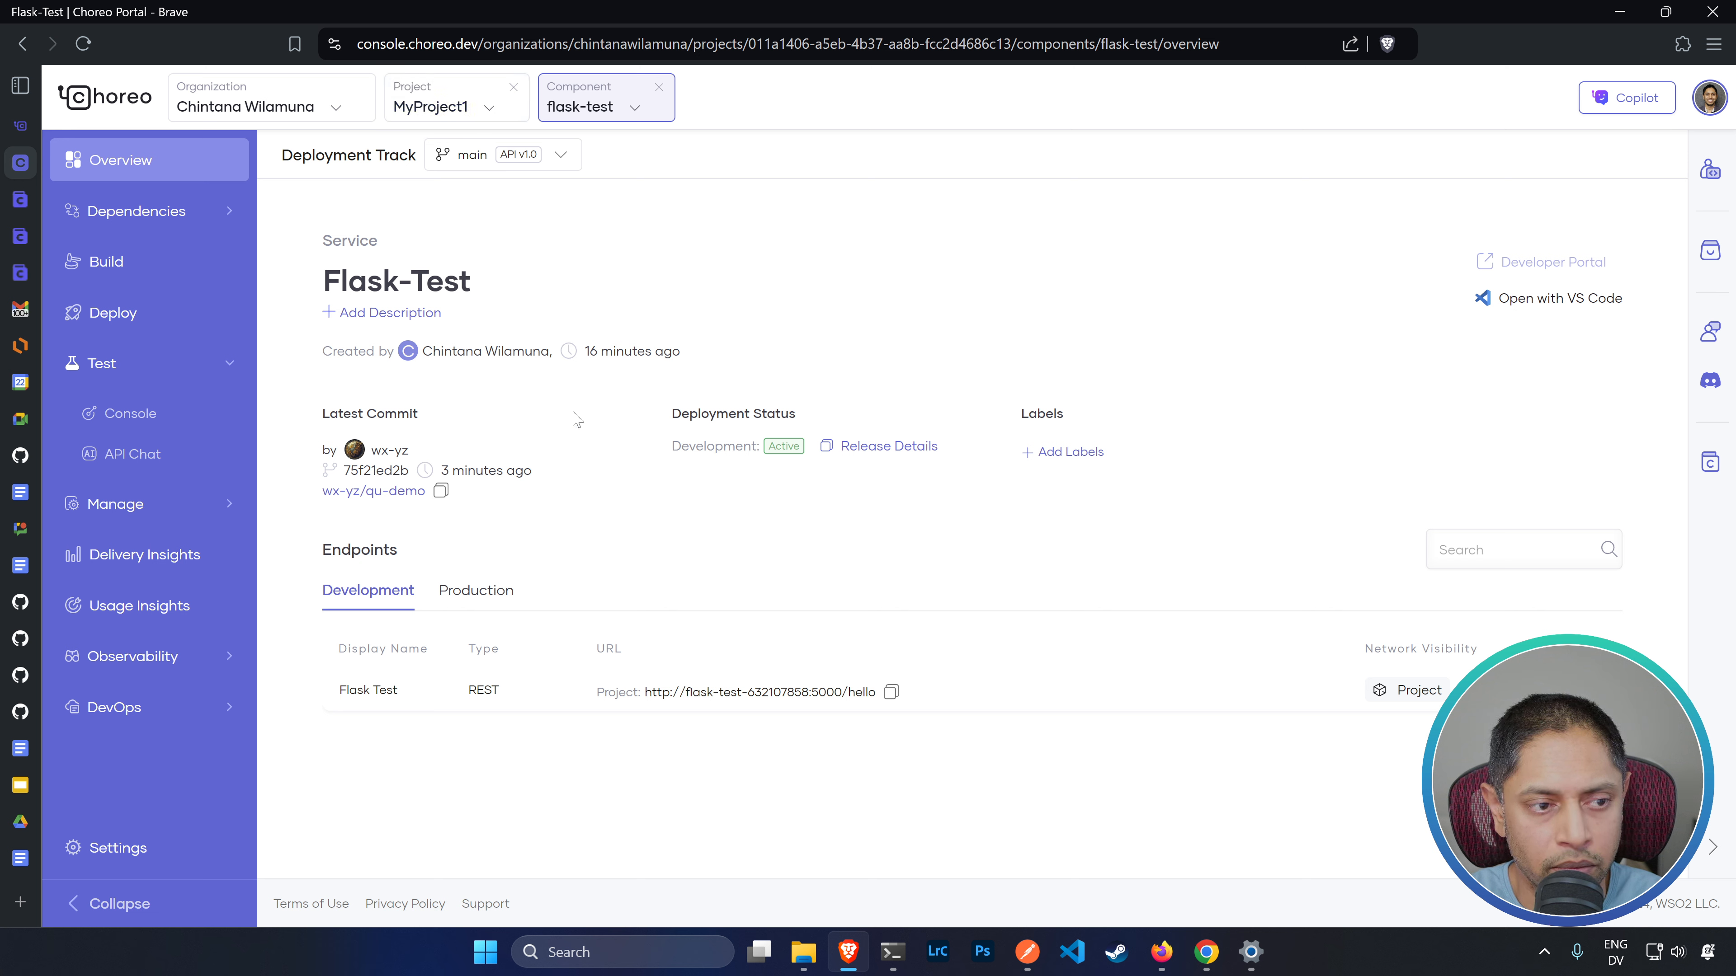
{"action": "left_click", "coordinate": [183, 419]}
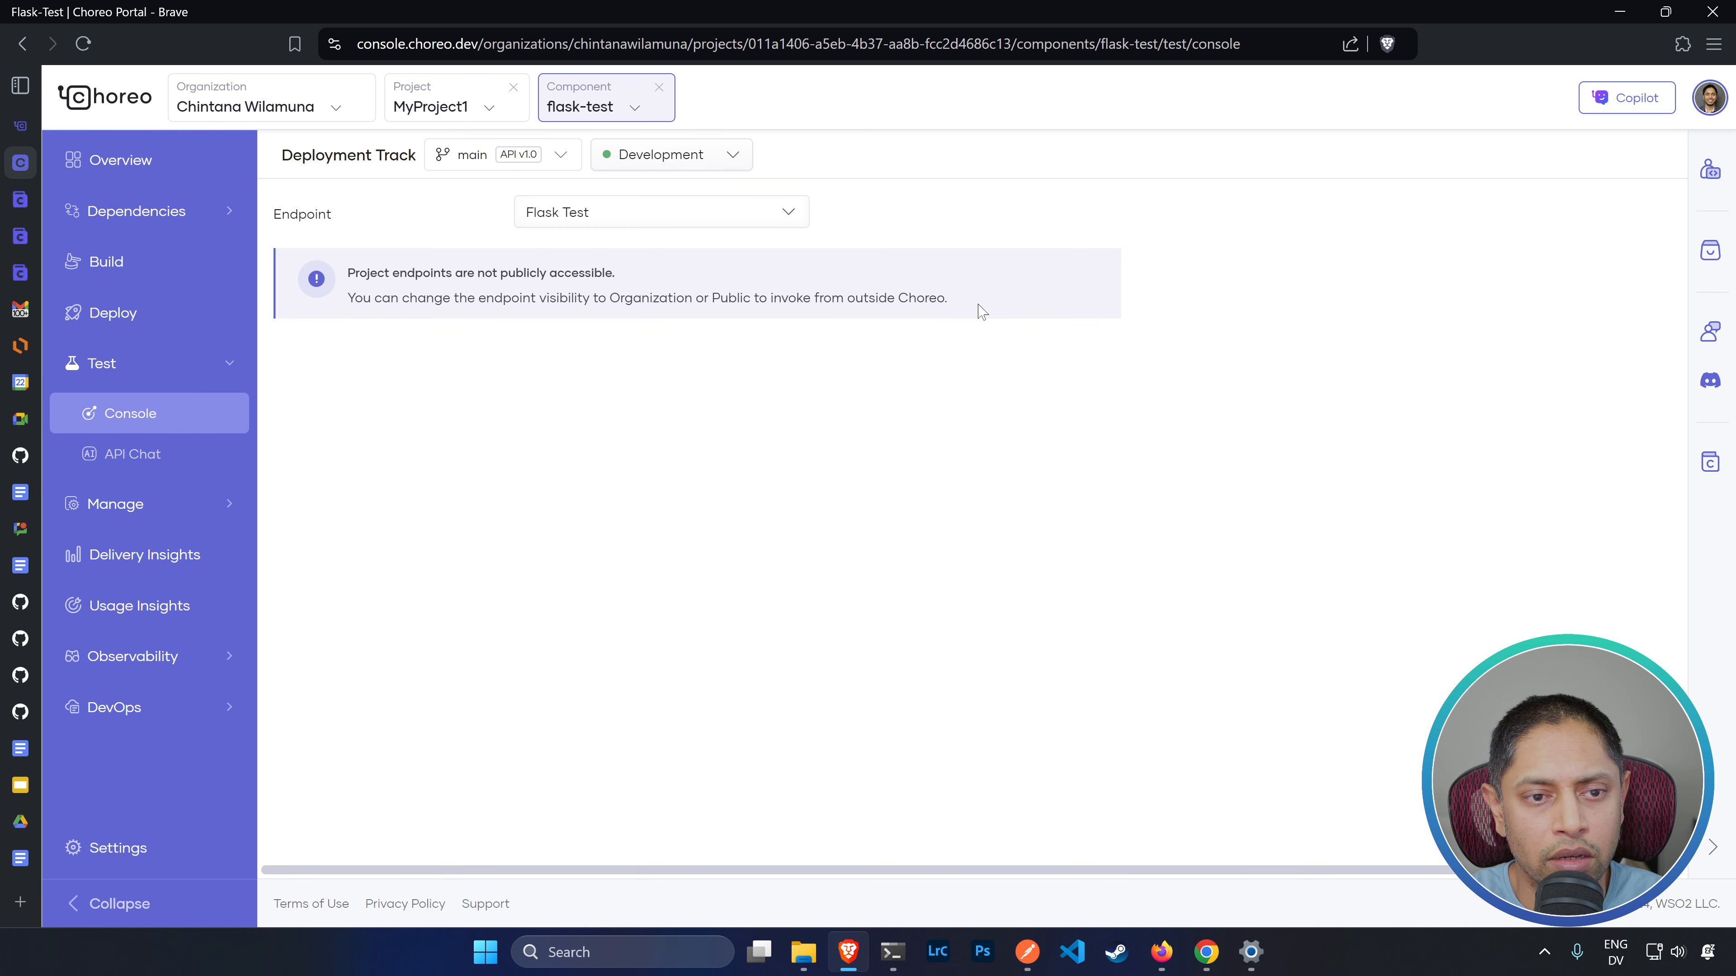
{"action": "left_click_drag", "start_coordinate": [969, 299], "coordinate": [355, 272]}
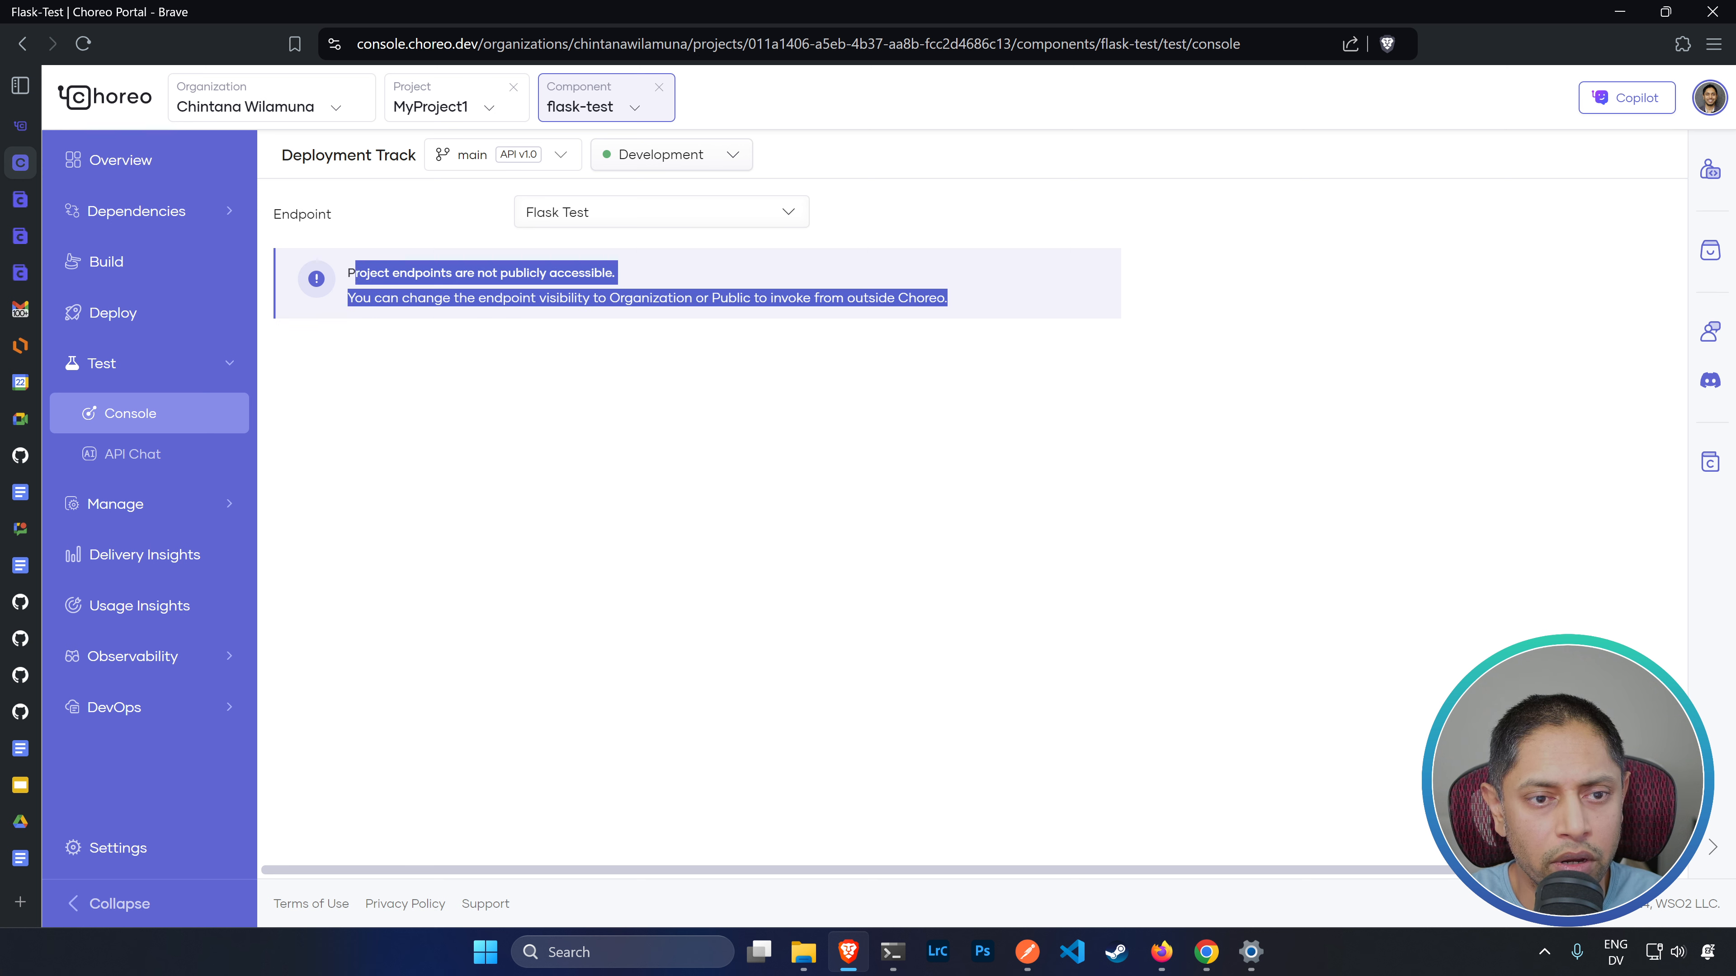
{"action": "left_click", "coordinate": [467, 375]}
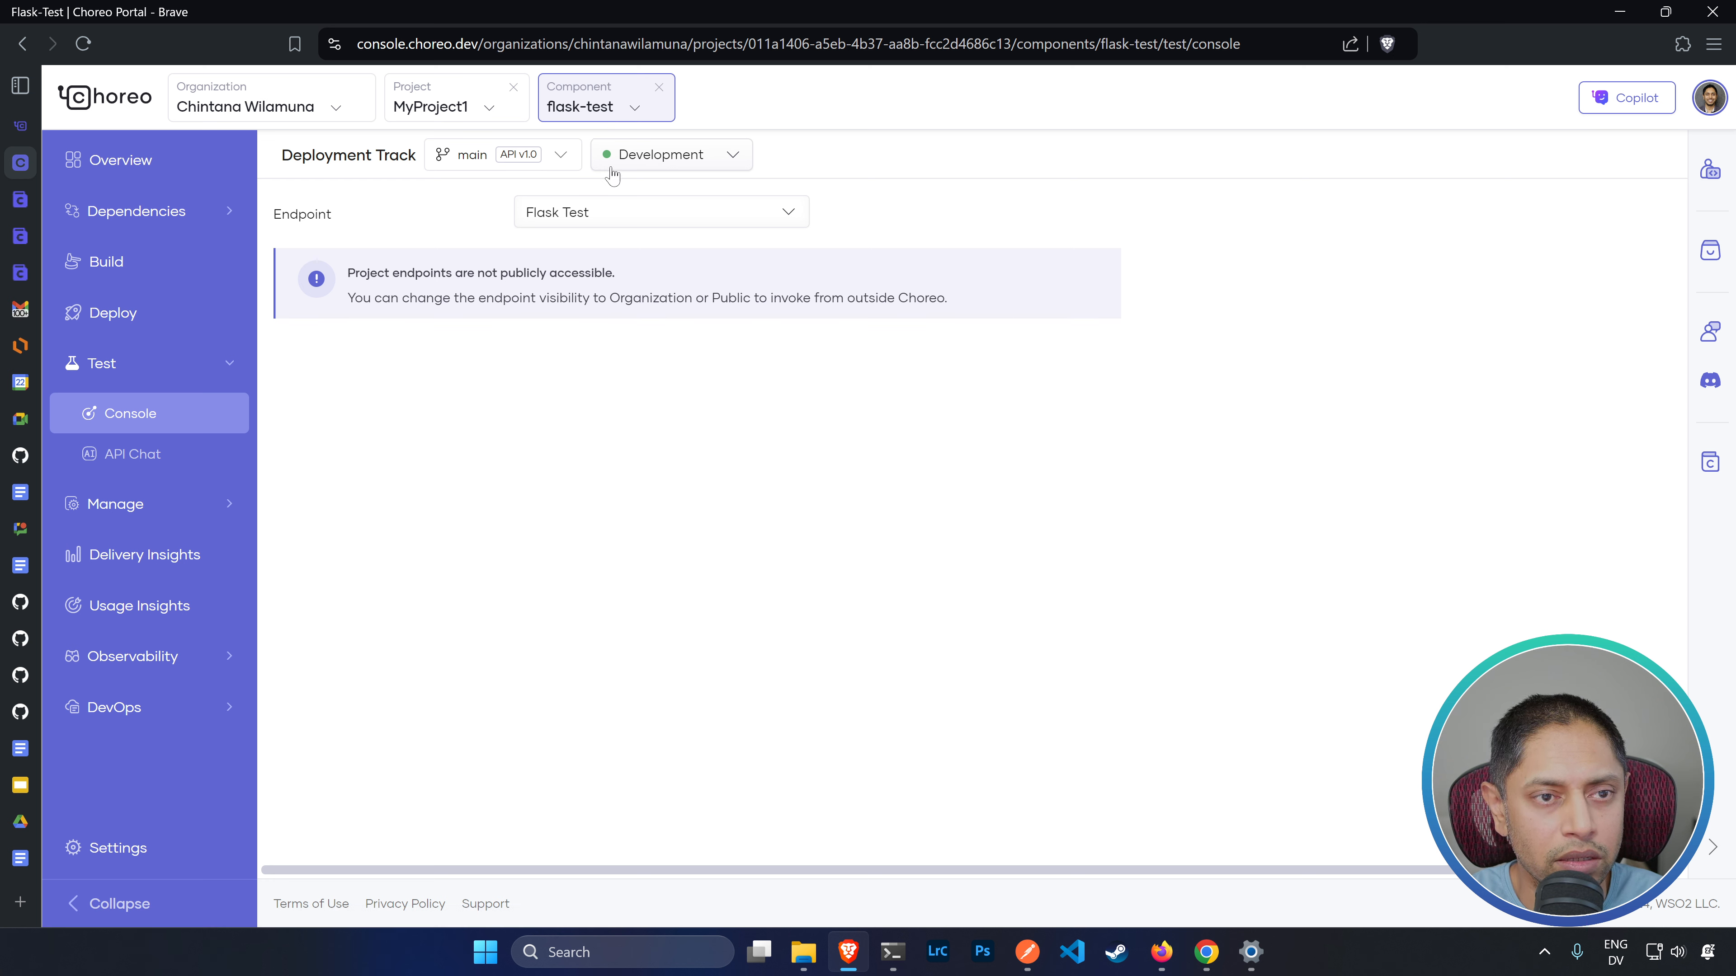
{"action": "left_click", "coordinate": [245, 171]}
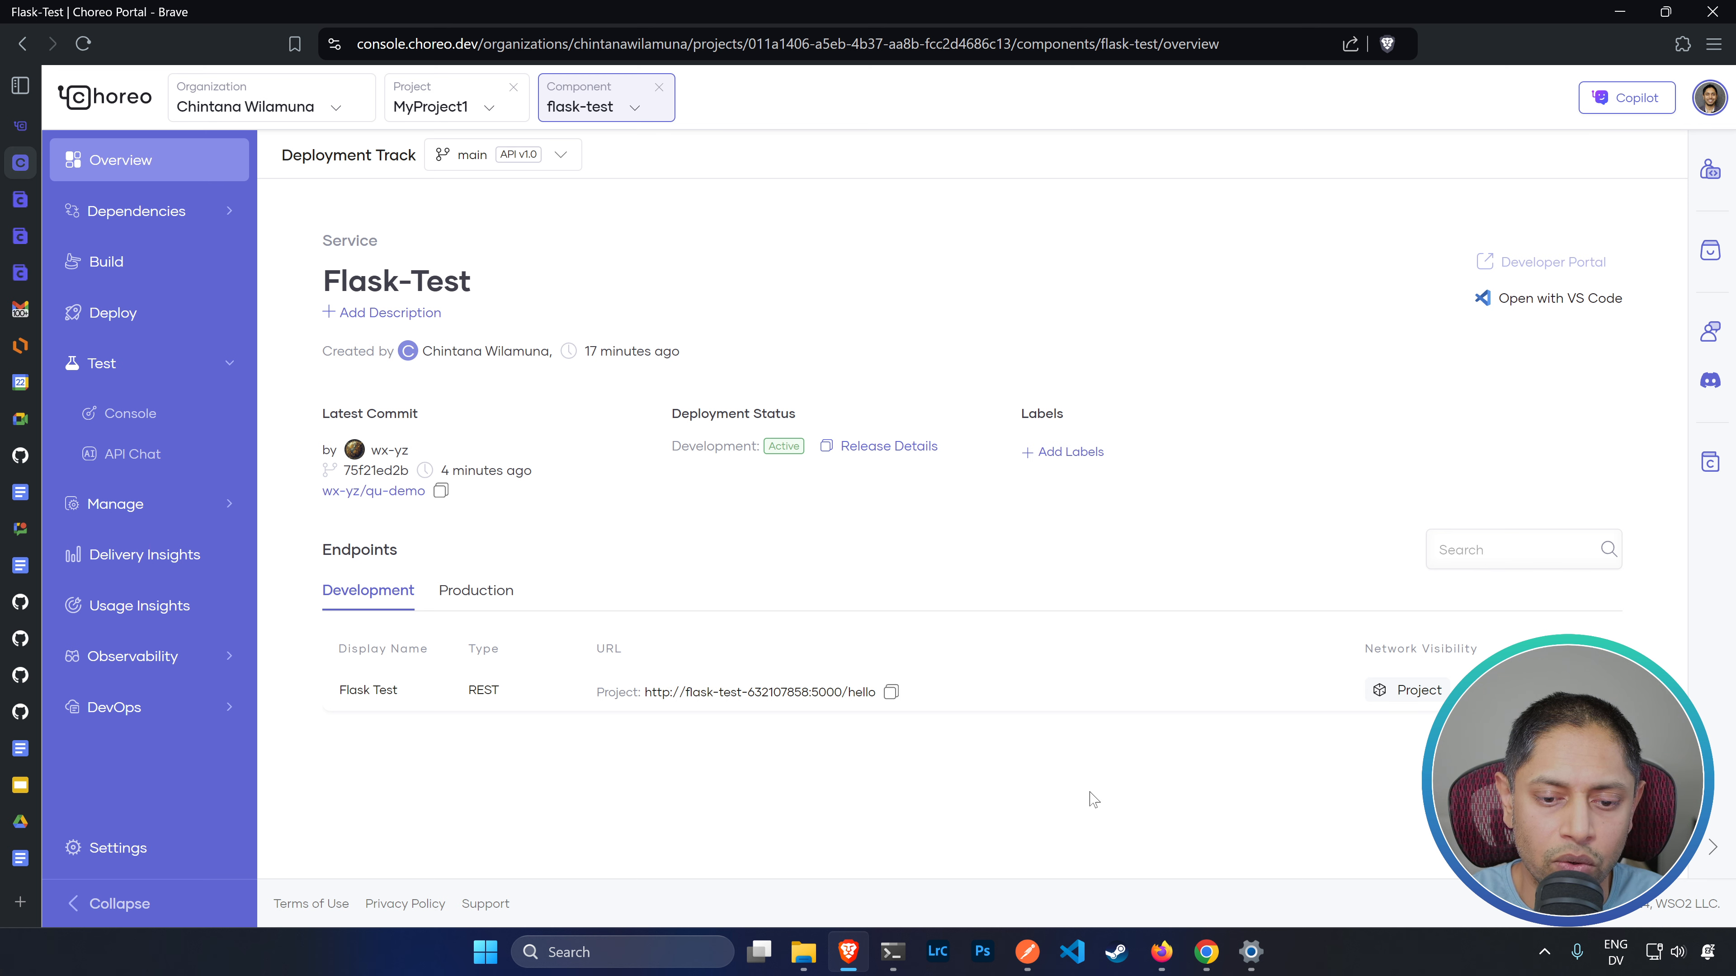
- Switch to Chrome to show the Whimsical diagram of the Choreo control plane, backend APIs and data plane
{"action": "left_click", "coordinate": [1206, 952]}
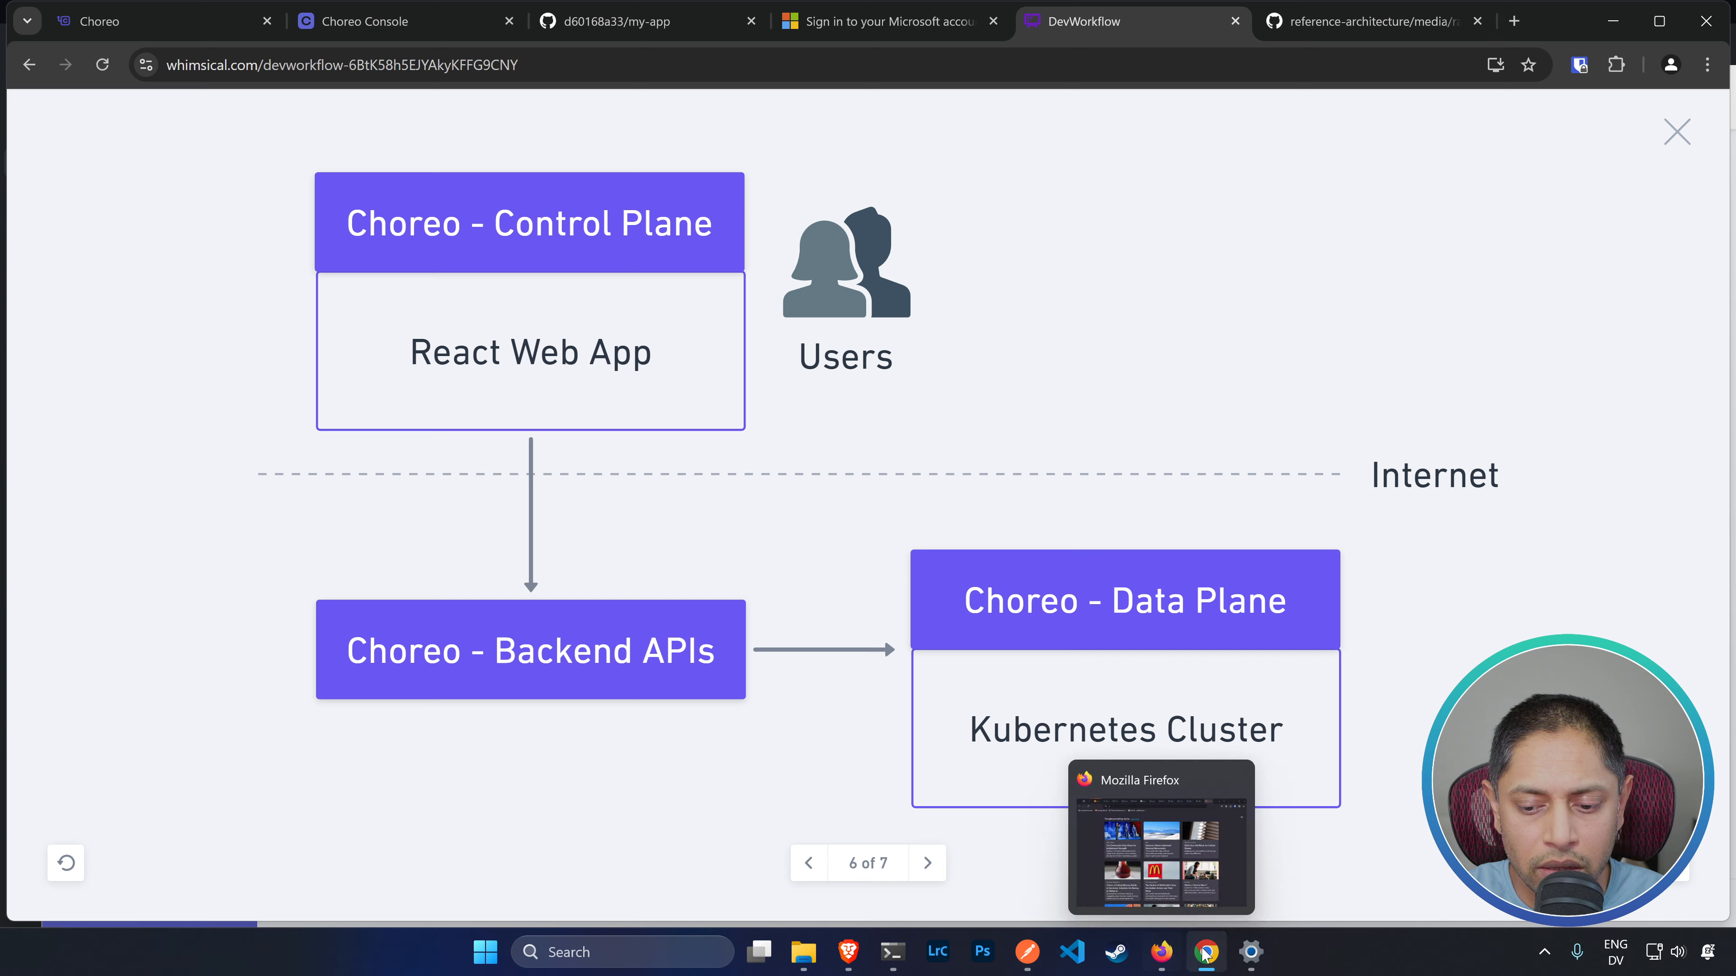
{"action": "left_click", "coordinate": [848, 952]}
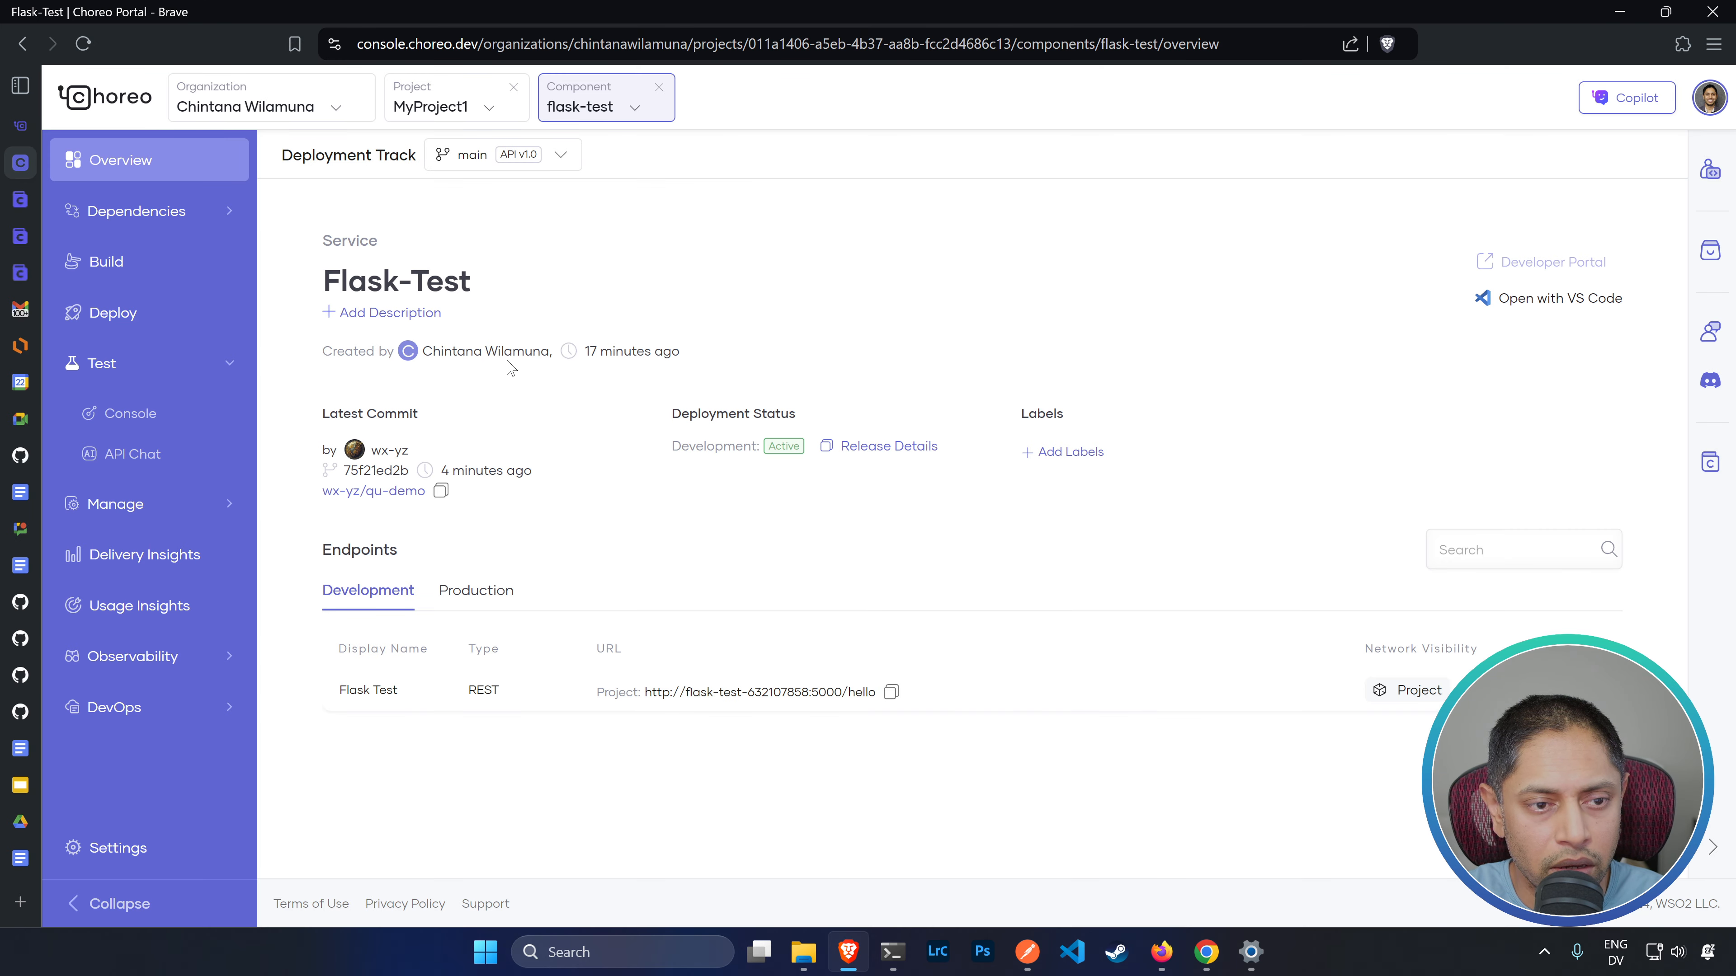
{"action": "left_click", "coordinate": [1206, 952]}
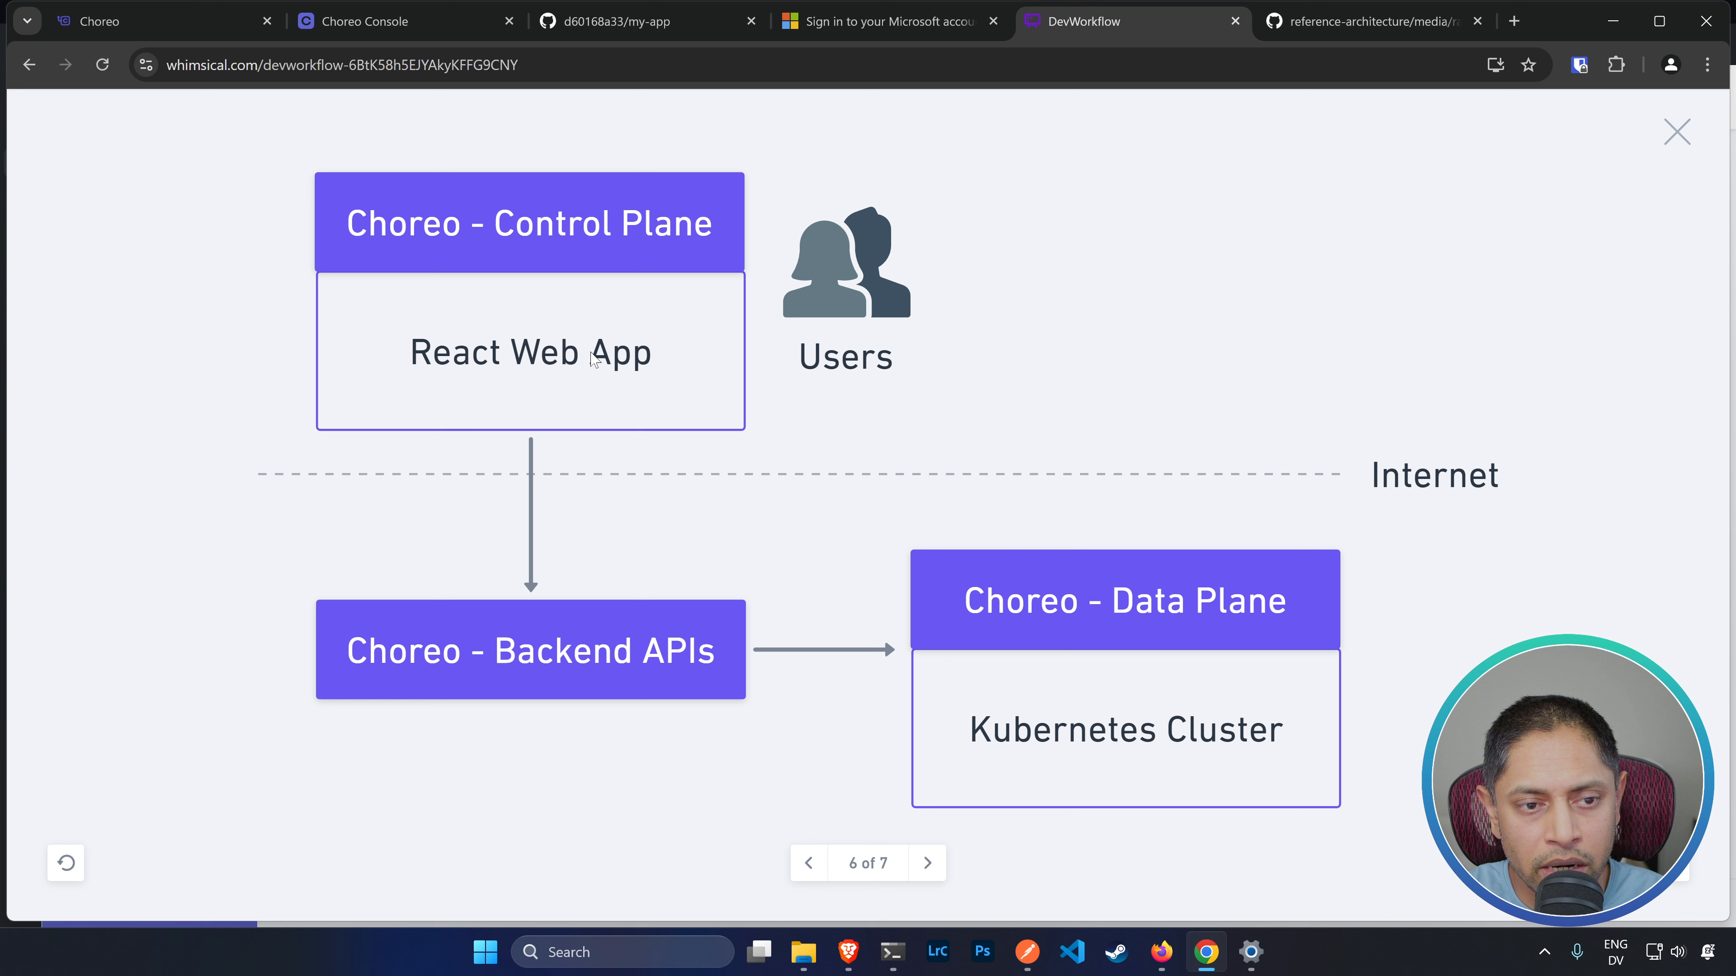